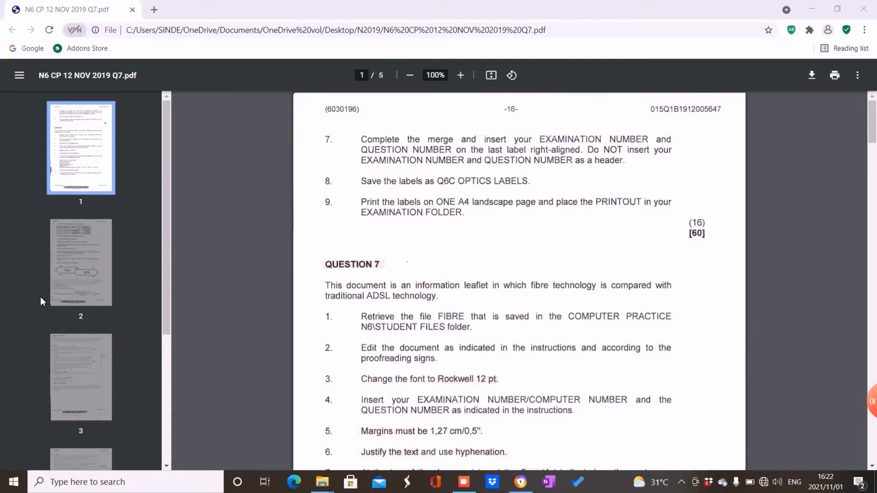
Review the exam paper's cover page and the Question 7 instructions on its first page
scroll(46, 311, "down", 5)
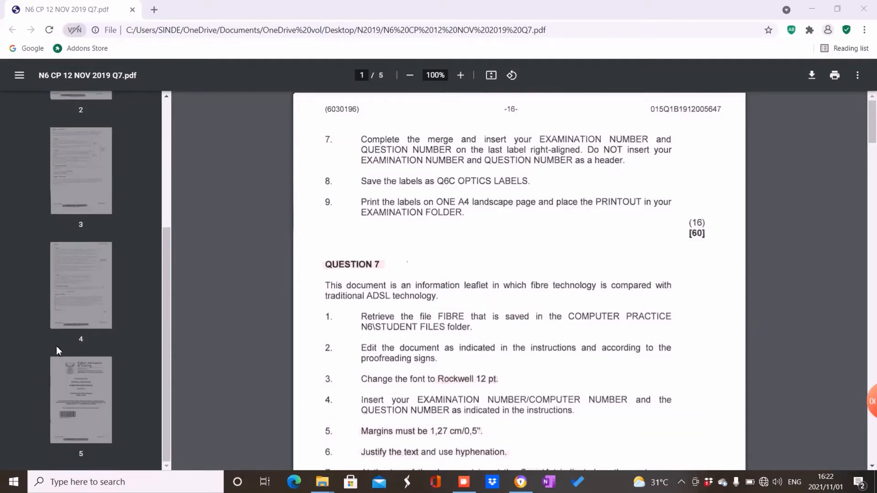
left_click(88, 393)
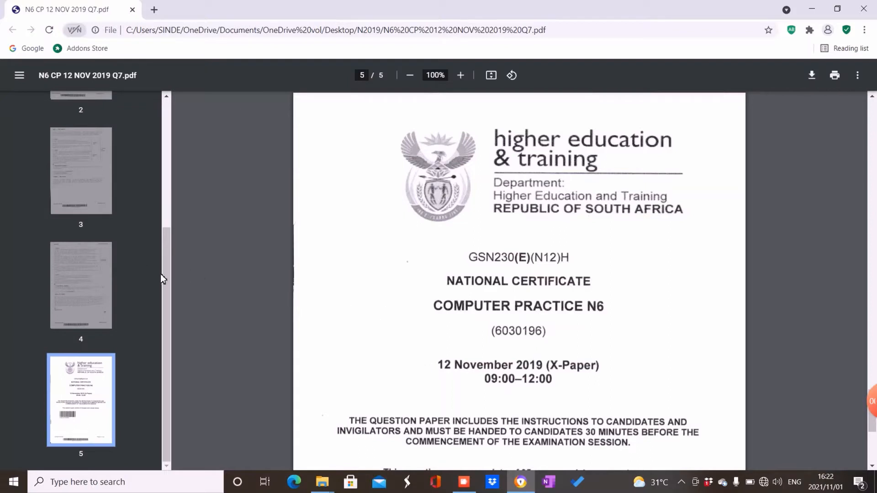
left_click_drag(169, 275, 176, 142)
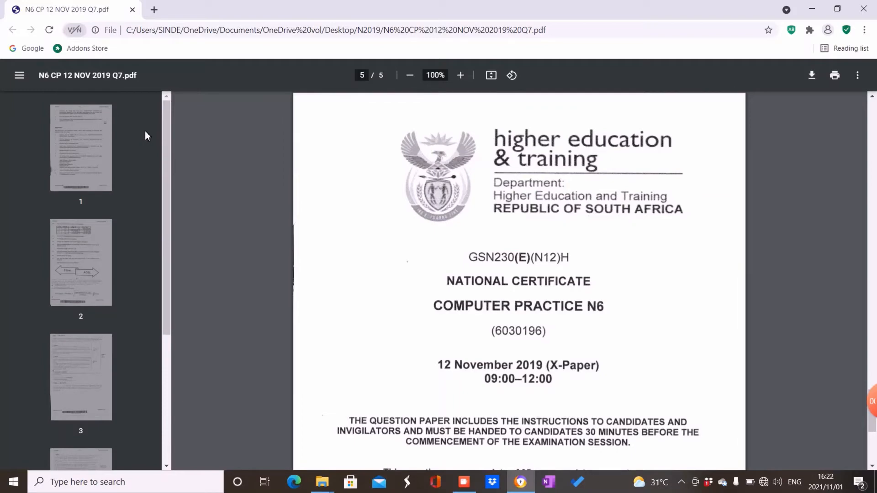
left_click(81, 150)
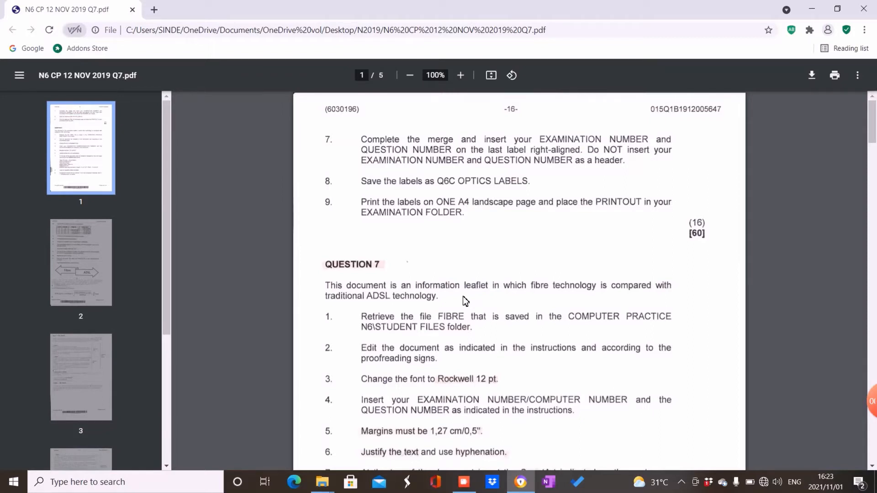
scroll(455, 290, "down", 3)
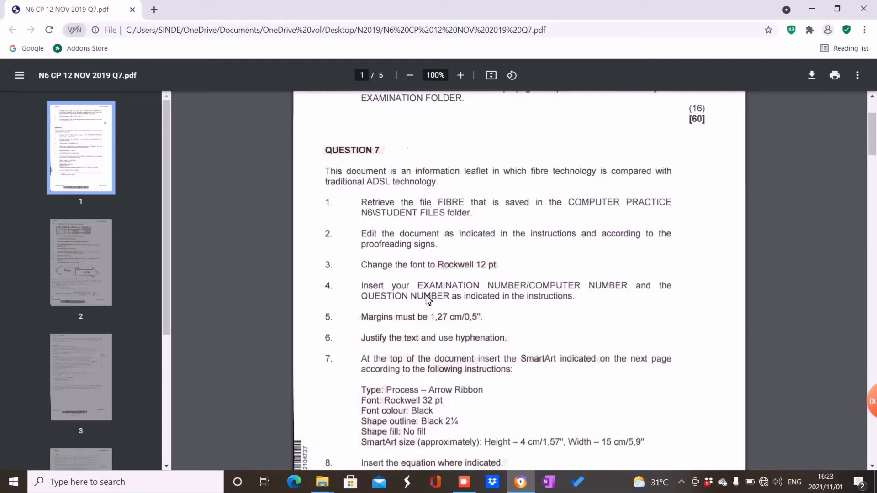
Switch to File Explorer and open FIBRE.docx from the N6 CP 12 NOV 2019 folder
mouse_move(327, 487)
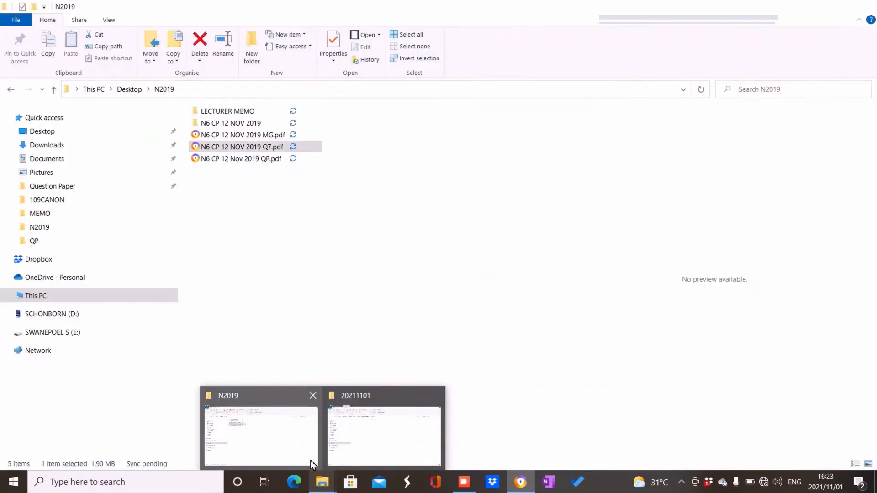
left_click(311, 460)
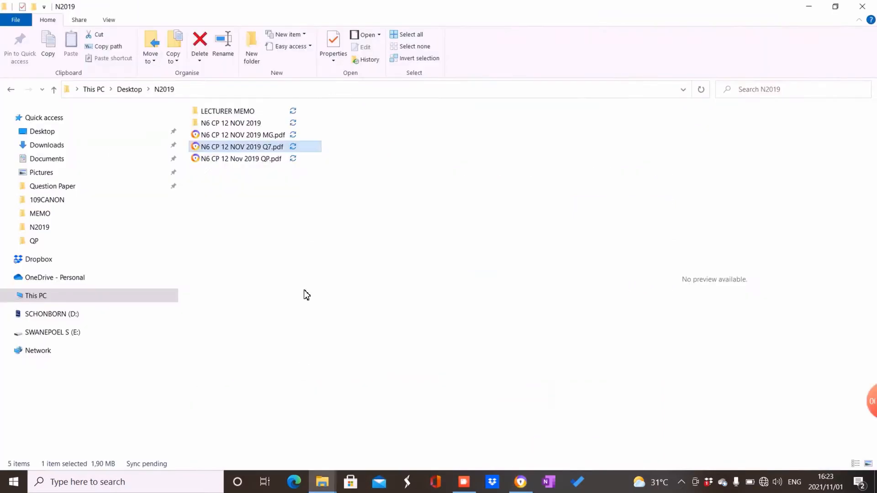
double_click(241, 122)
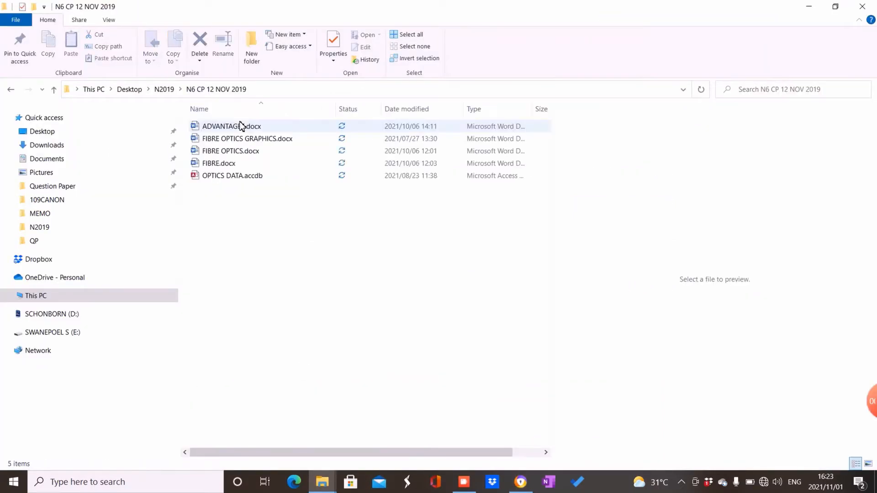
double_click(227, 166)
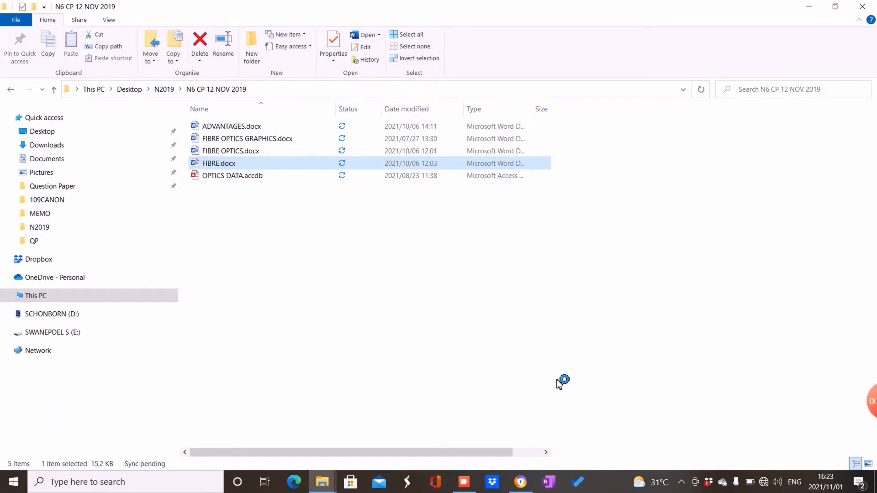
Check the Question 7 instructions, then add a Word header with the examination and computer number at left and QUESTION 7 right-aligned
left_click(520, 482)
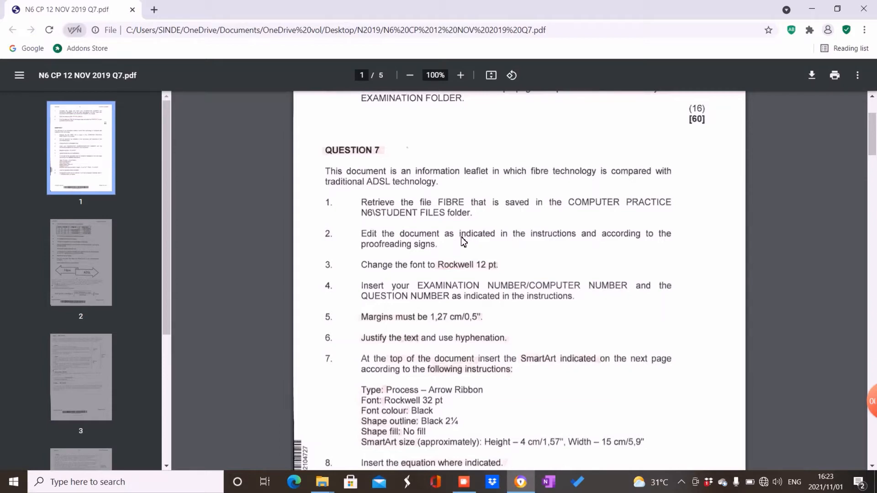
scroll(449, 234, "down", 1)
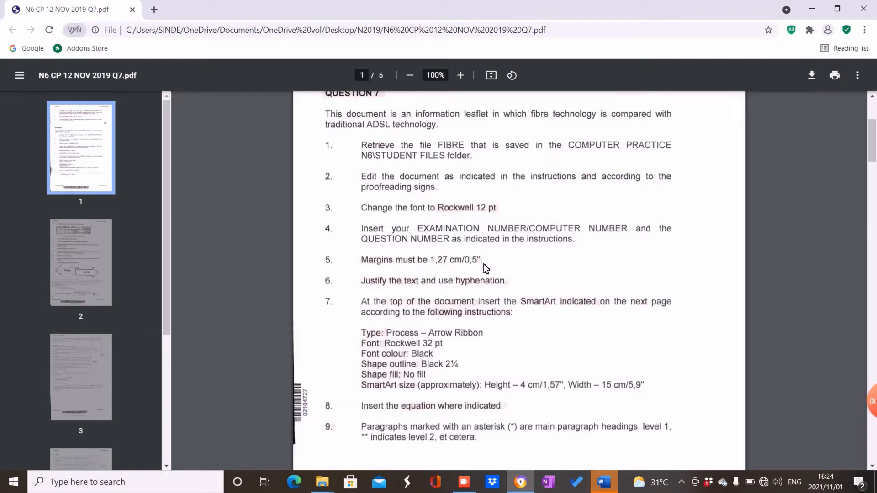
left_click(605, 481)
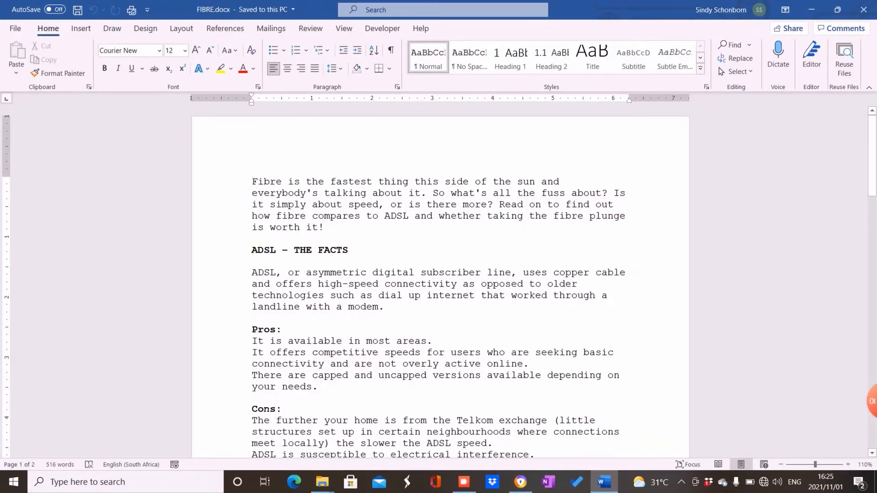
double_click(254, 151)
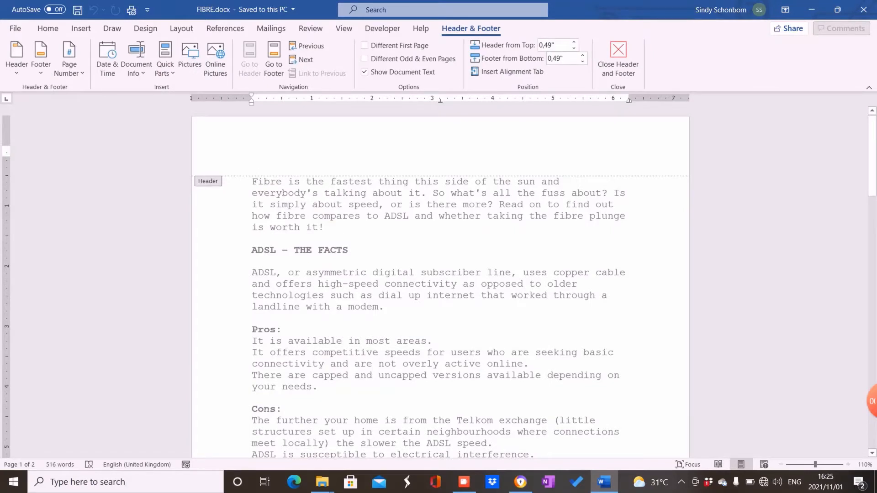
type("0123456789 (")
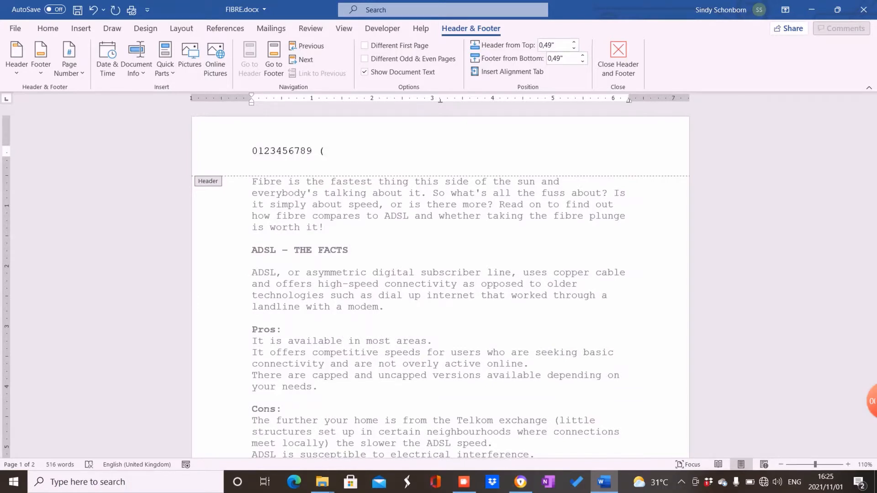
type("S31)")
type("QUESTION 7")
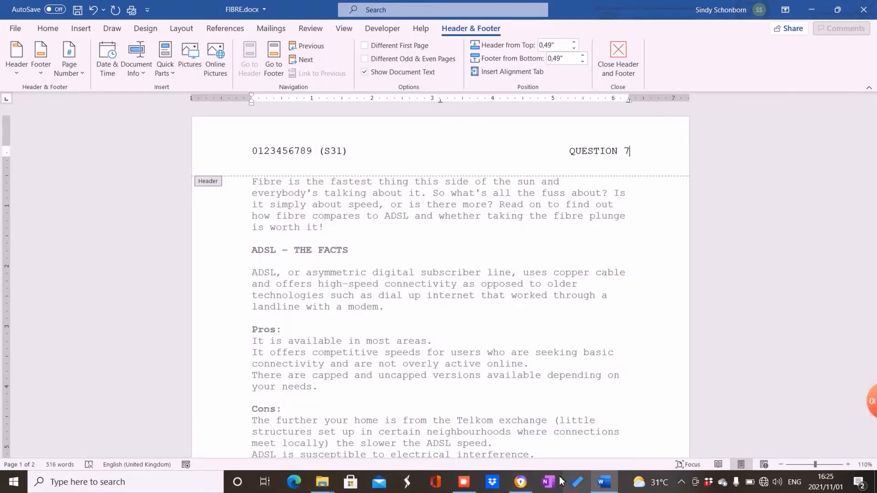
Check the font required by the question paper, change the whole header line to Rockwell, and return to the body text
mouse_move(532, 488)
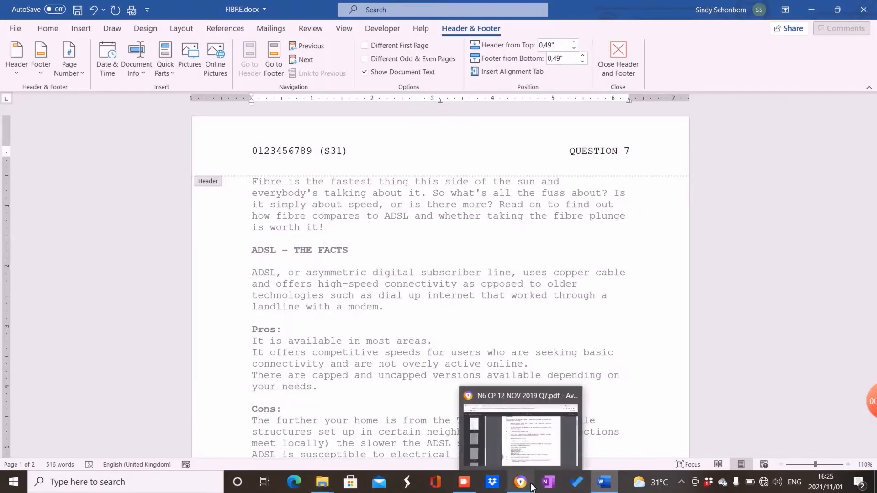
left_click(527, 457)
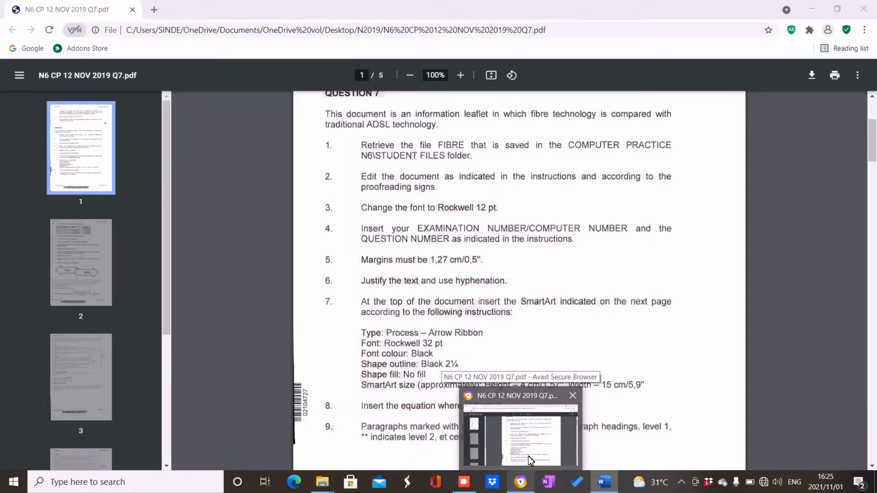
left_click(604, 482)
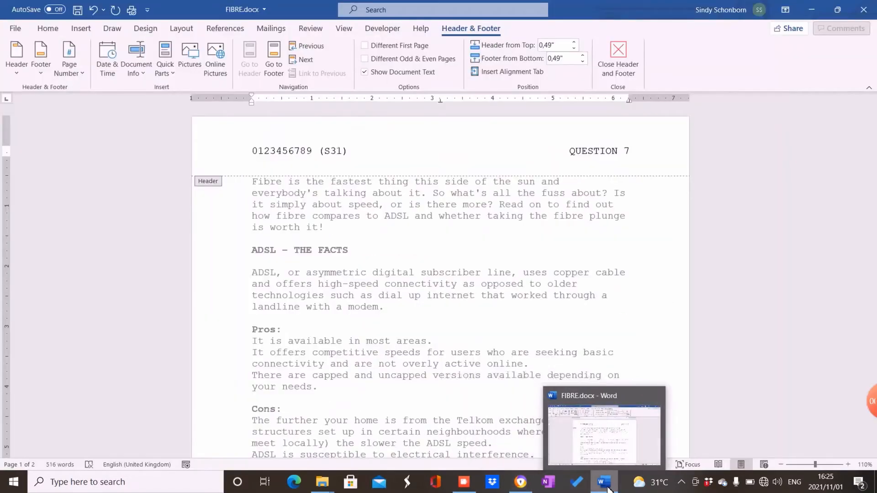
key("alt+Tab")
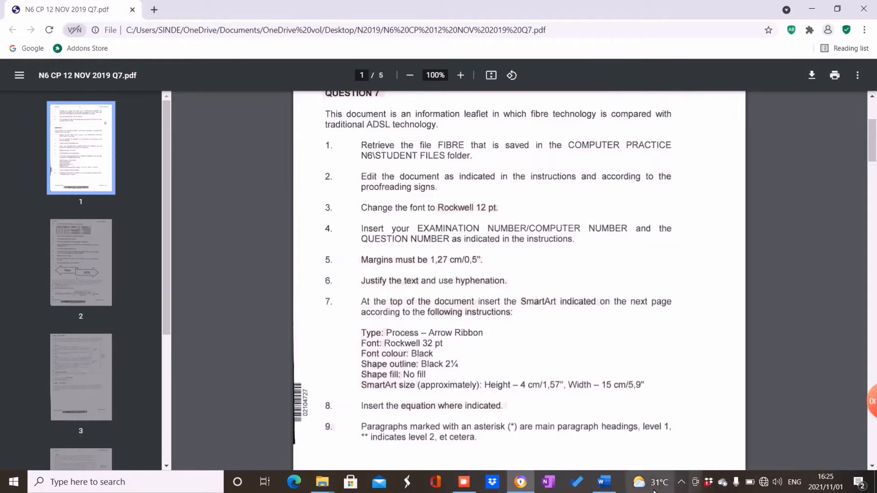
left_click(595, 476)
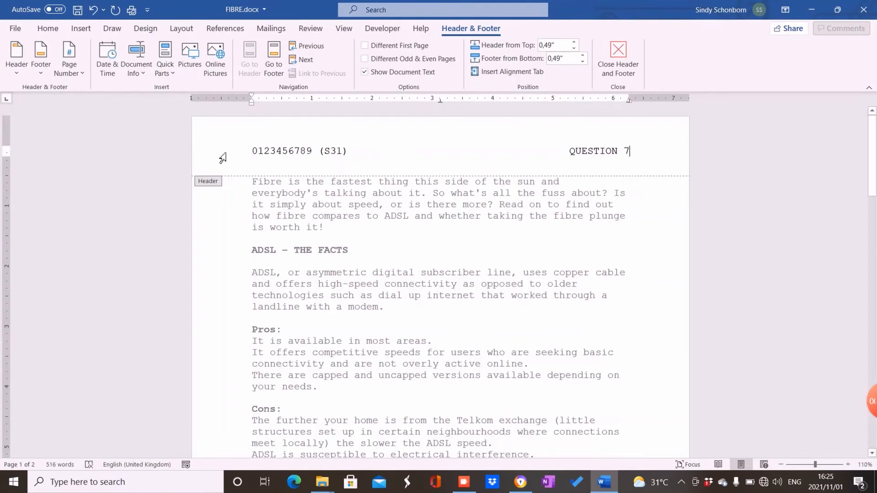
left_click(213, 157)
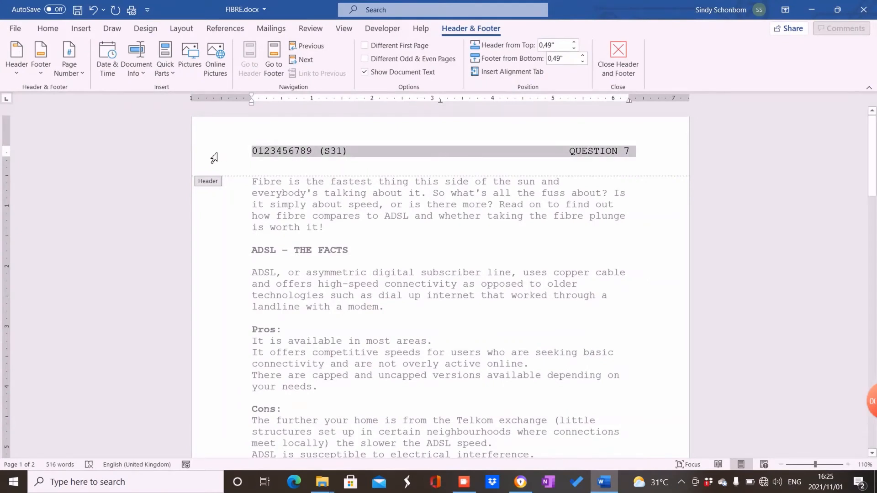
left_click(55, 29)
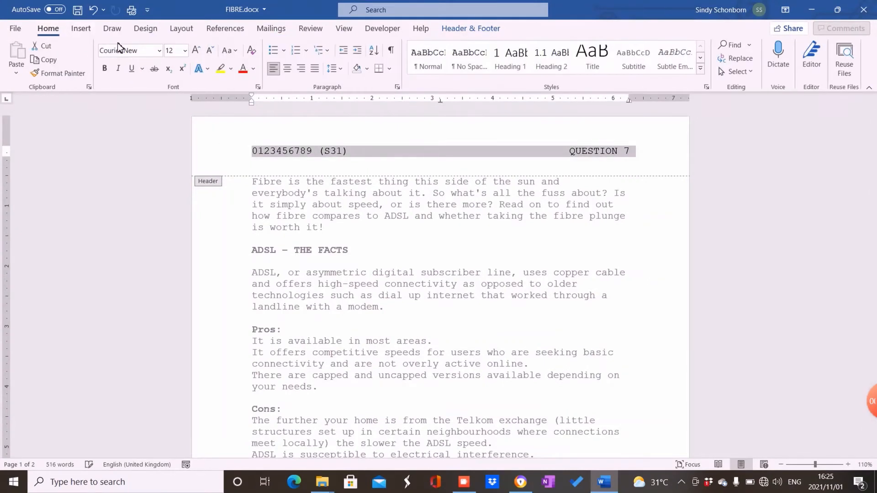
left_click(160, 52)
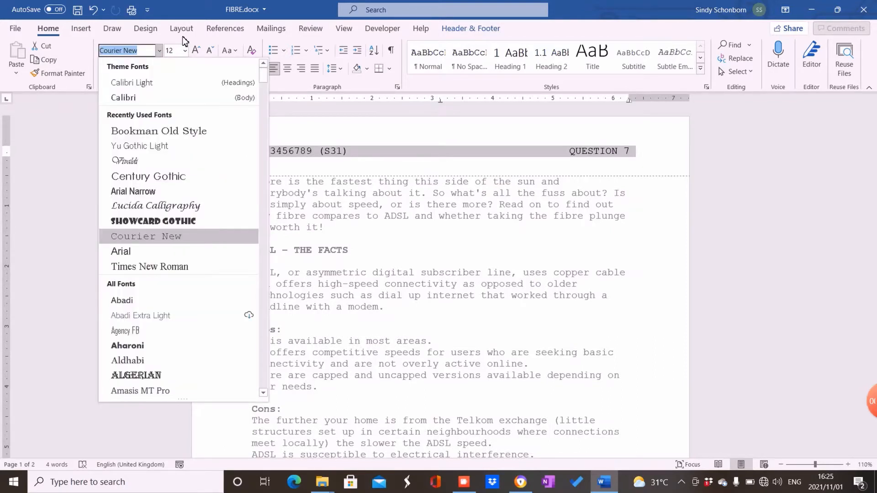
type("Ro")
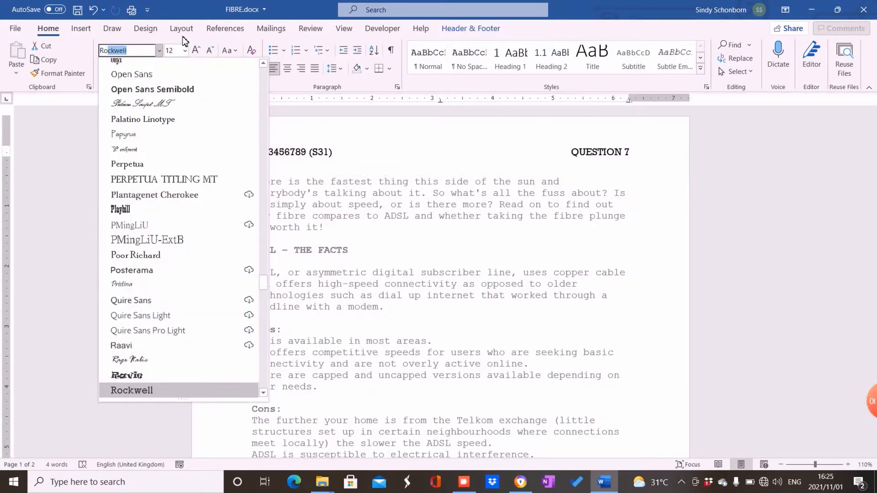
key("Escape")
key("BackSpace")
key("BackSpace")
key("BackSpace")
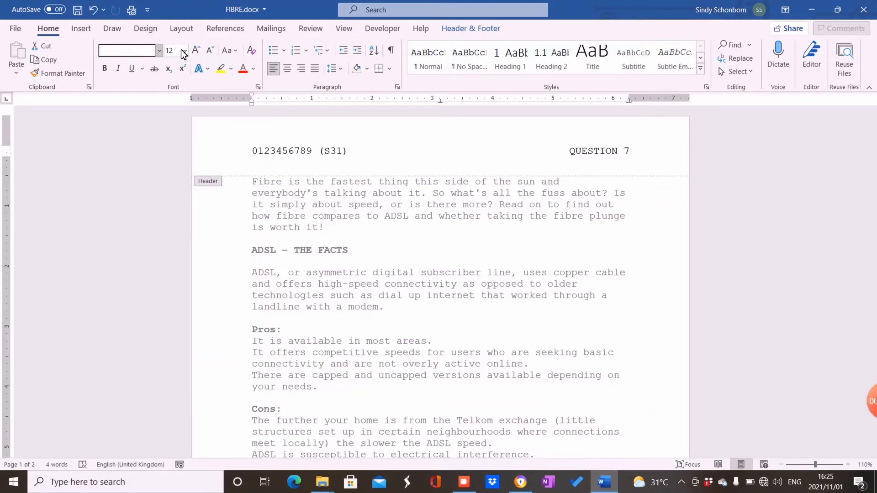
left_click(245, 153)
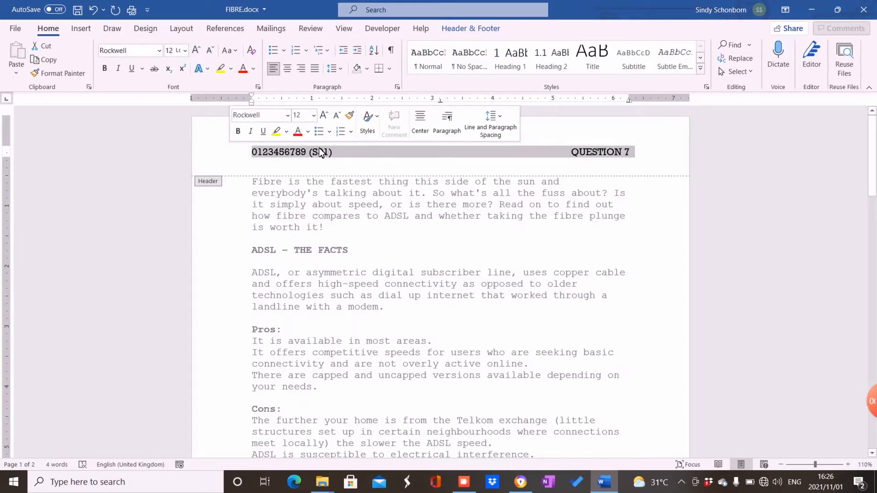
double_click(344, 192)
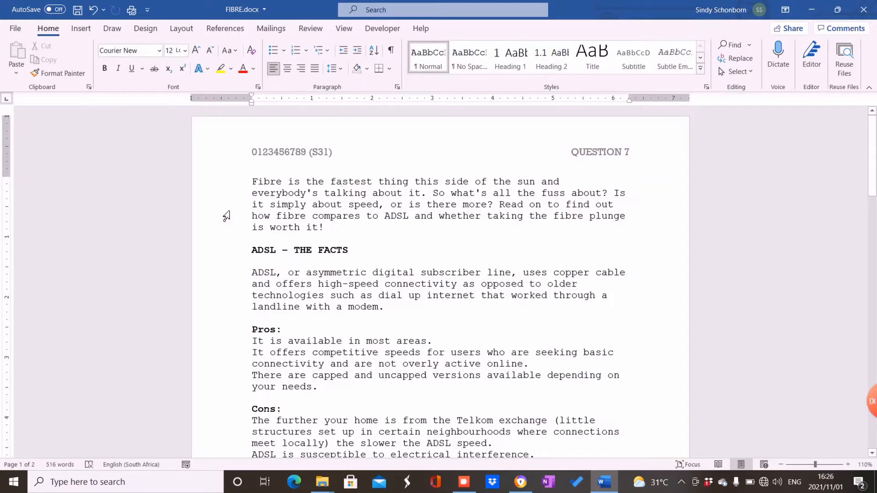
Set the font of the entire body text to Rockwell, 12 pt
triple_click(226, 216)
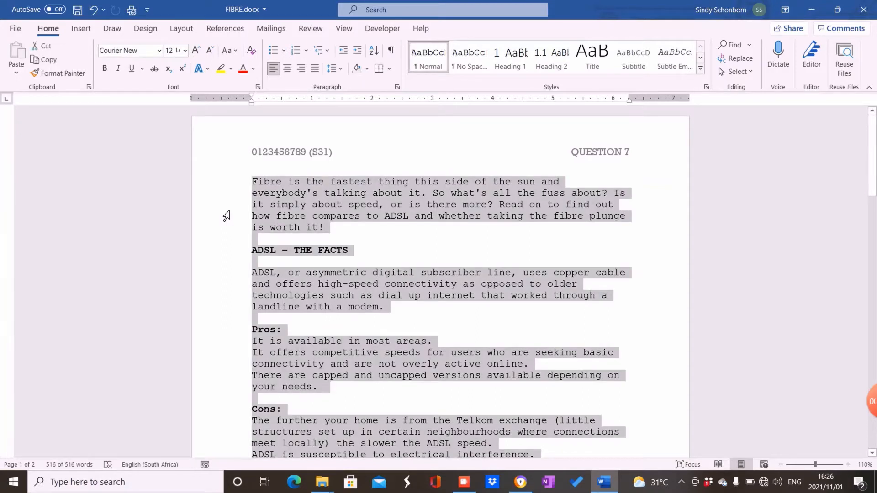
left_click(158, 50)
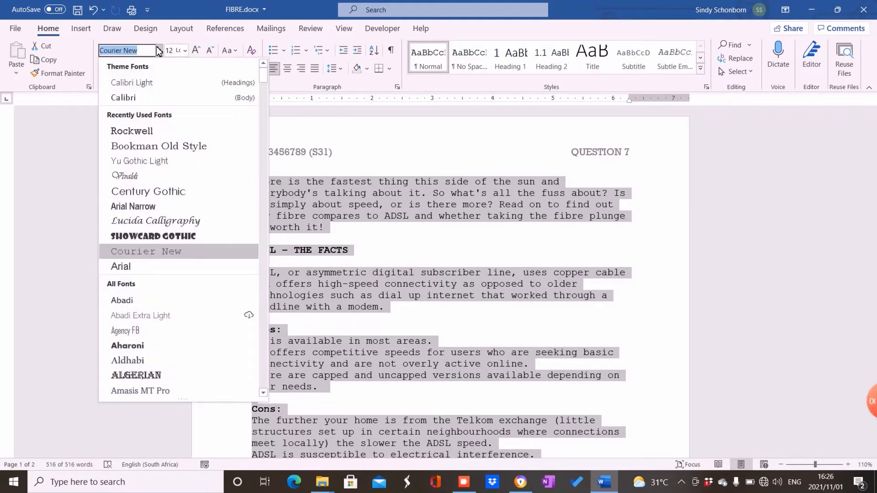
left_click(146, 131)
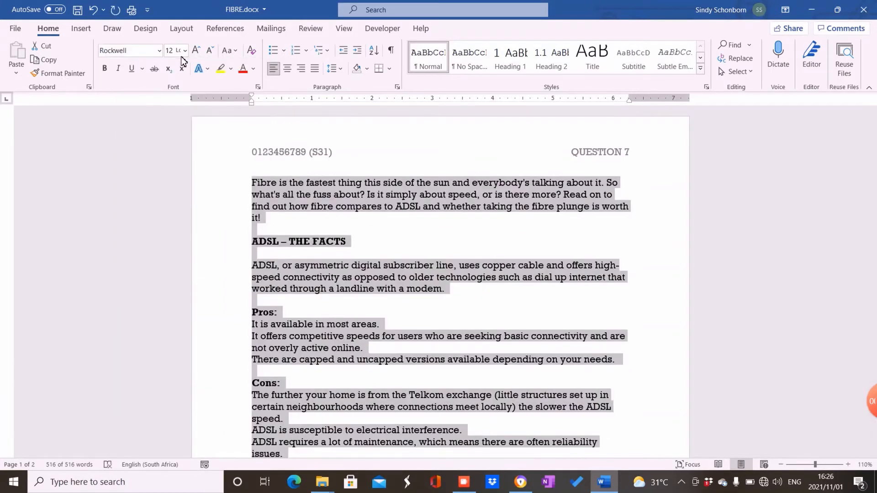
left_click(184, 50)
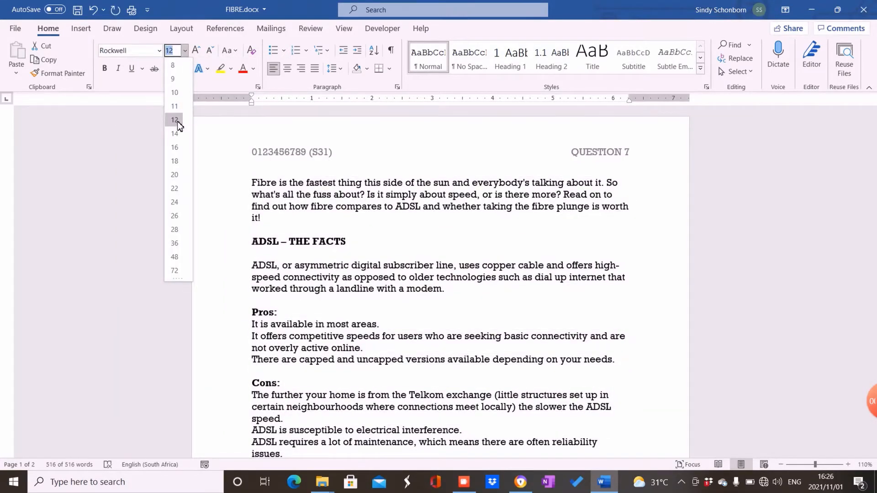
left_click(178, 120)
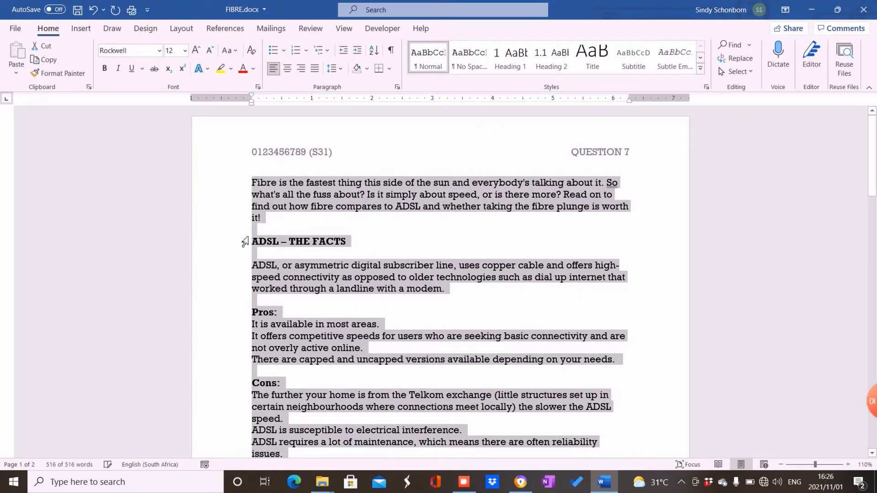
Check the margins required by the question paper and apply Narrow 0,5" margins to the FIBRE document in Word
left_click(519, 482)
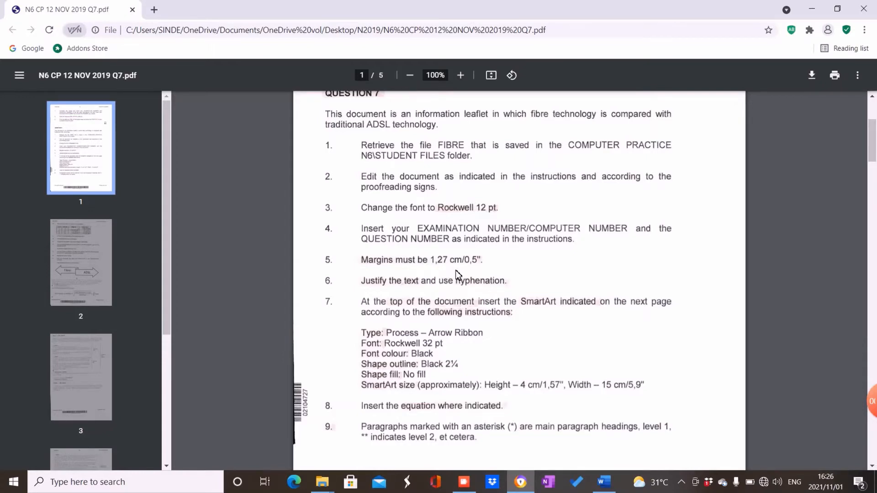
left_click(602, 481)
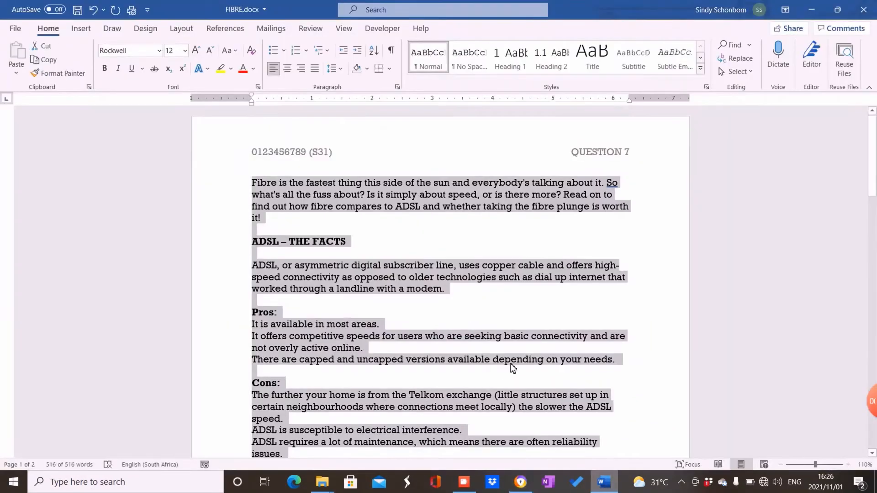
left_click(180, 31)
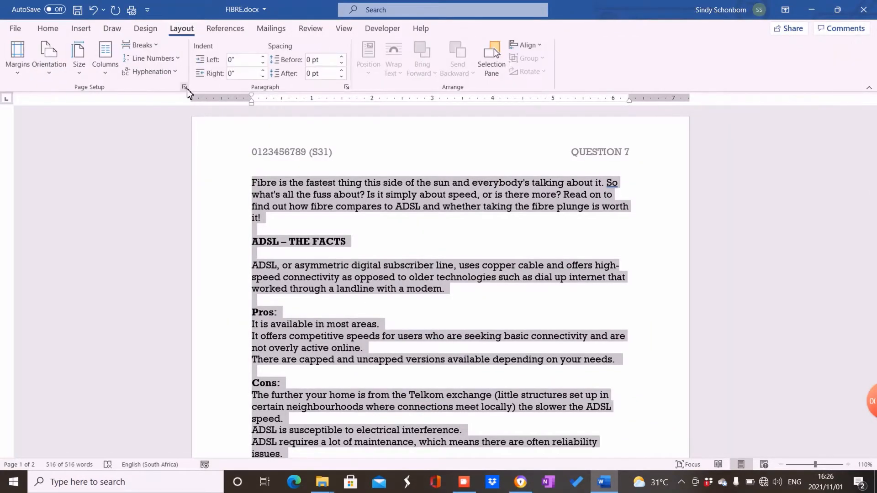
left_click(17, 64)
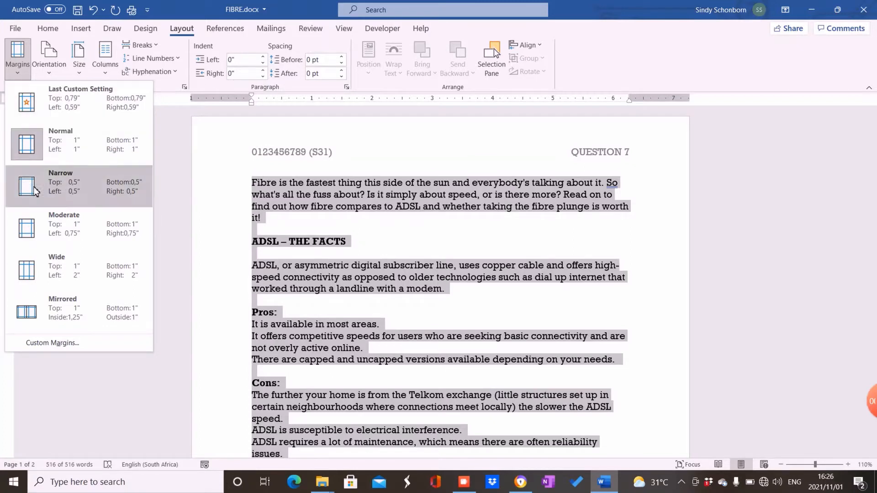
left_click(66, 203)
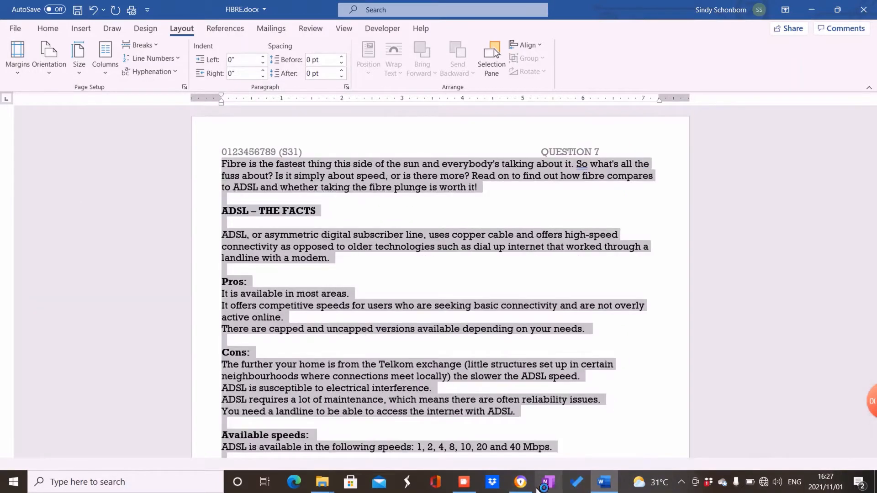
Check the next instruction in the question paper, then justify the entire body text in Word and turn on automatic hyphenation
left_click(523, 484)
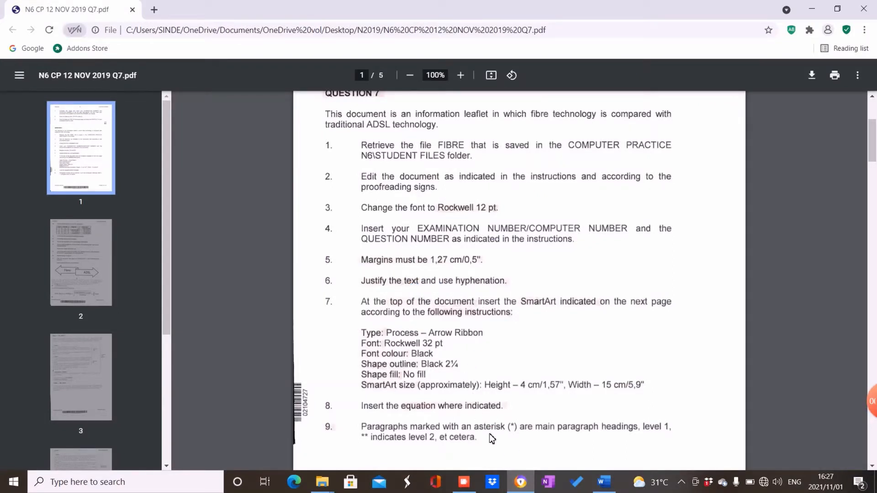
left_click(598, 480)
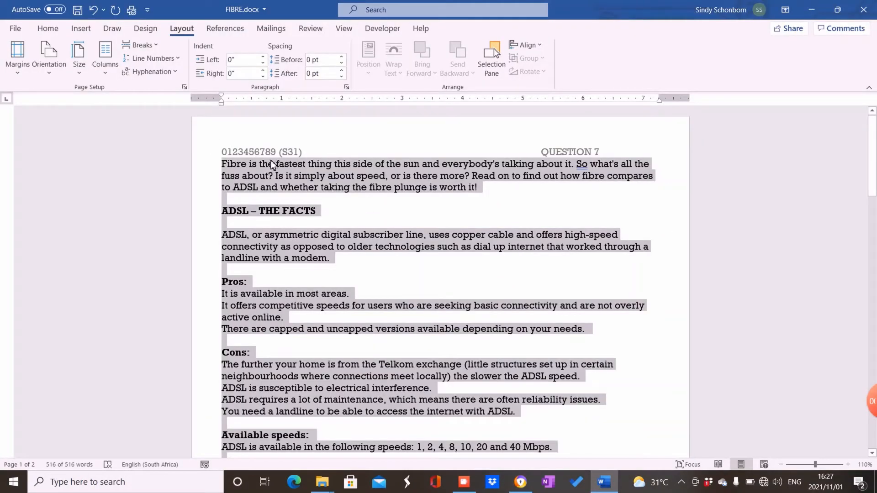
left_click(57, 29)
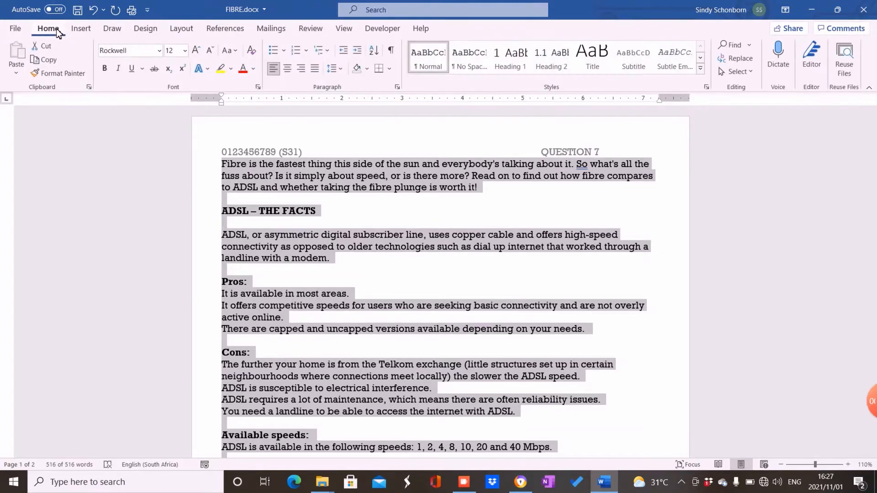
left_click(315, 72)
left_click(177, 29)
left_click(160, 72)
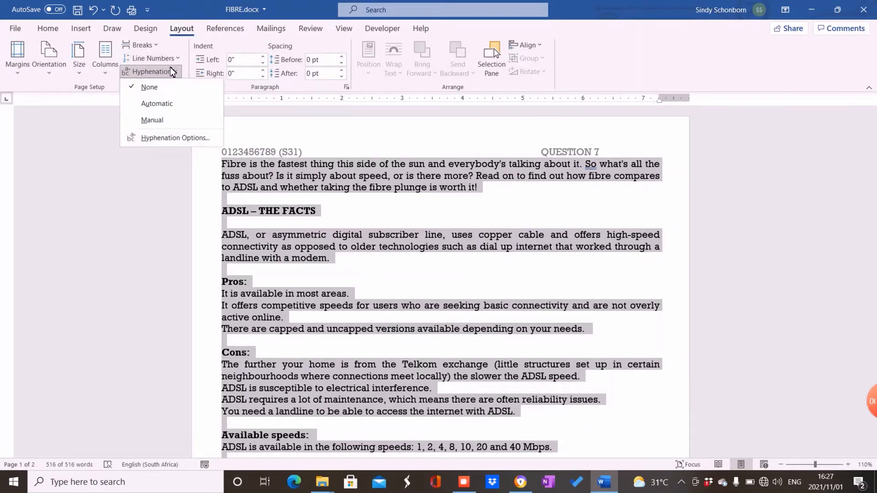
left_click(167, 105)
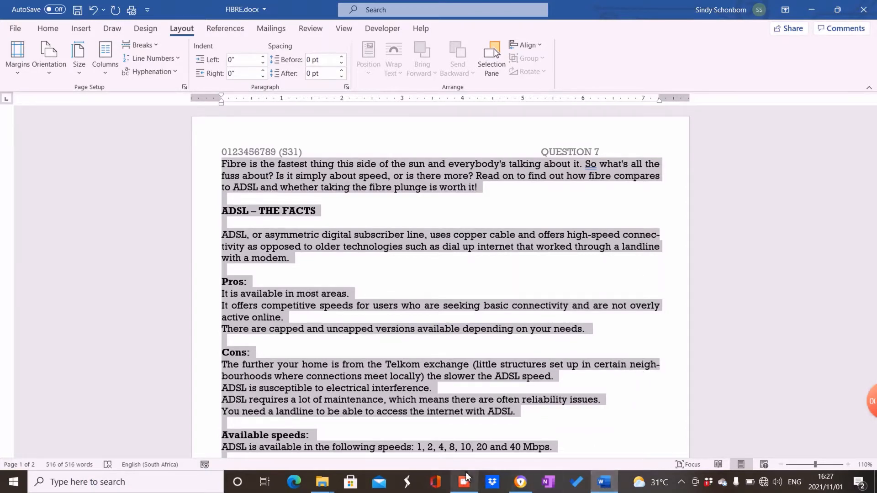
Examine the SmartArt specifications and the Arrow Ribbon example on page 2 of the question paper, then return to the Word document
left_click(522, 487)
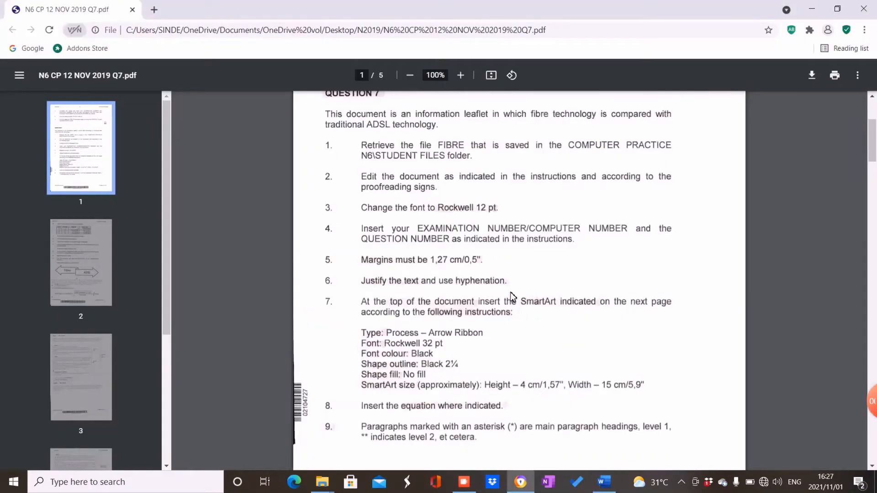
scroll(475, 292, "down", 1)
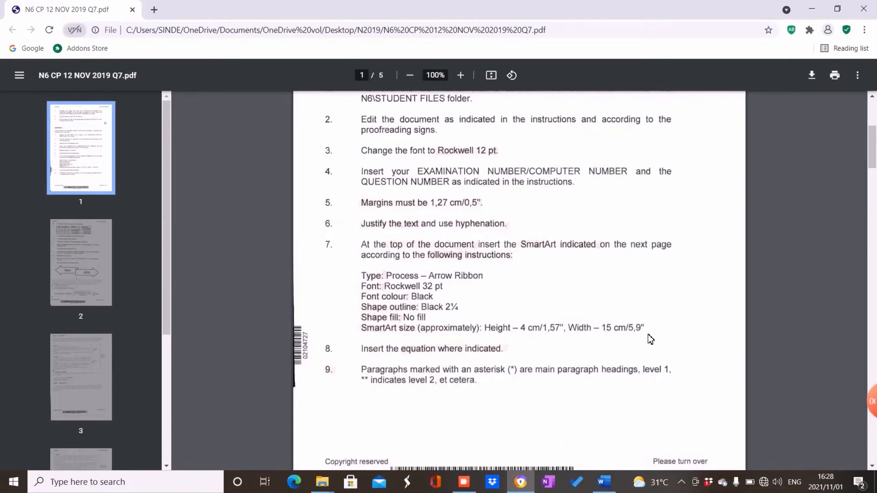
left_click(96, 245)
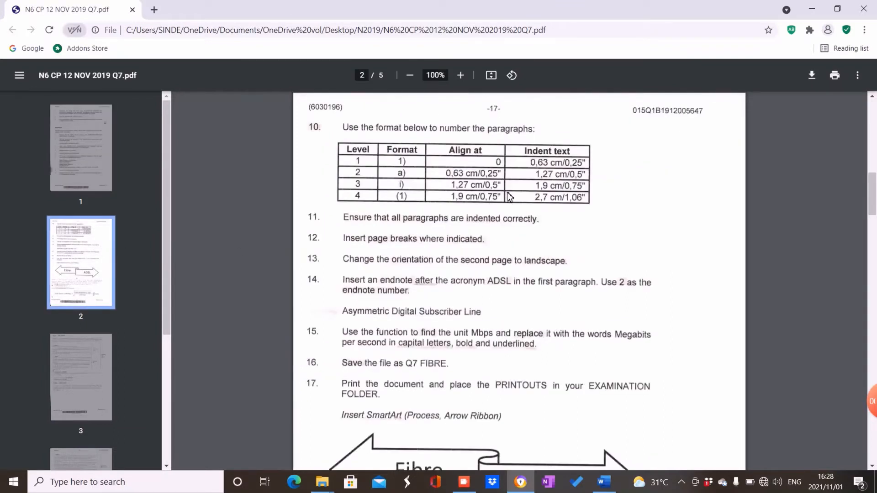
scroll(512, 219, "down", 3)
scroll(504, 225, "down", 1)
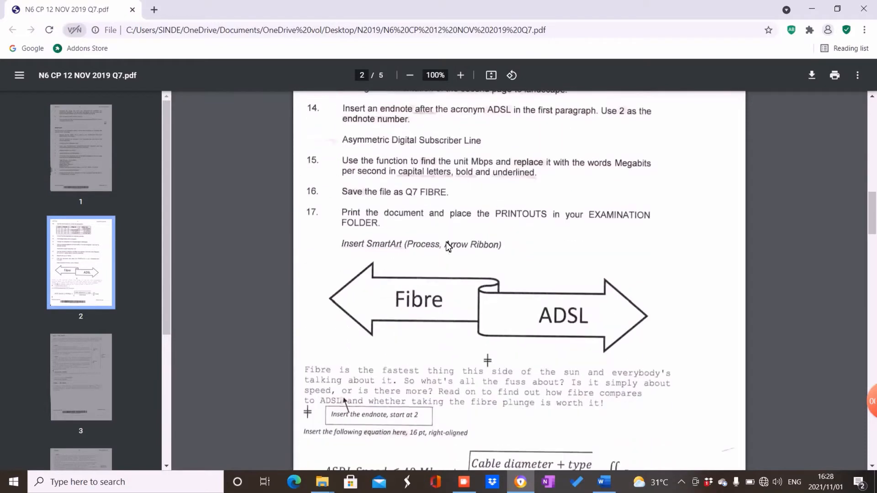
scroll(356, 275, "down", 1)
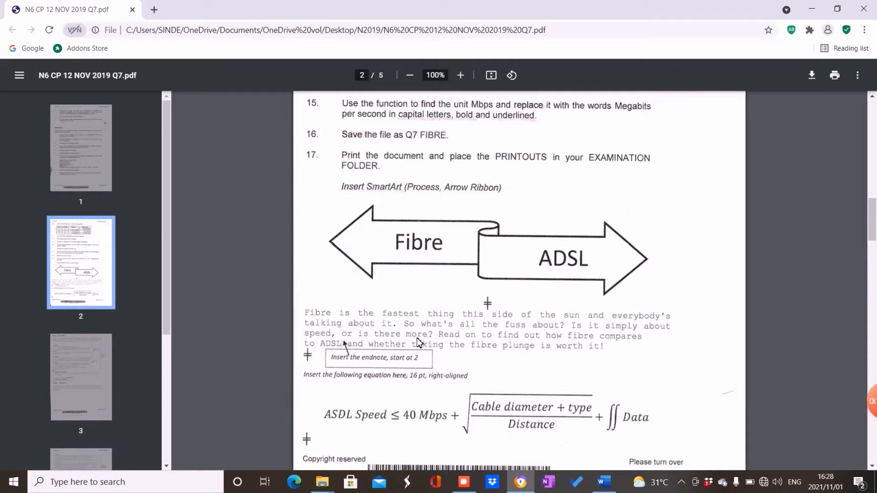
mouse_move(605, 488)
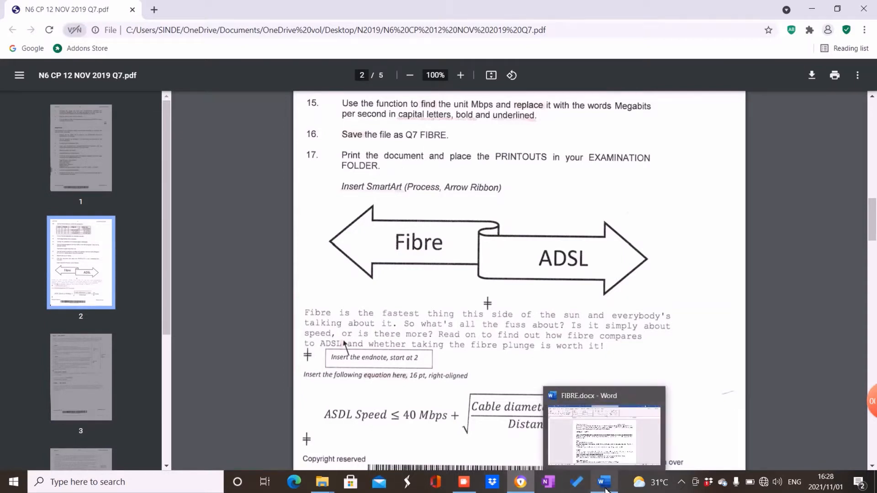
left_click(612, 454)
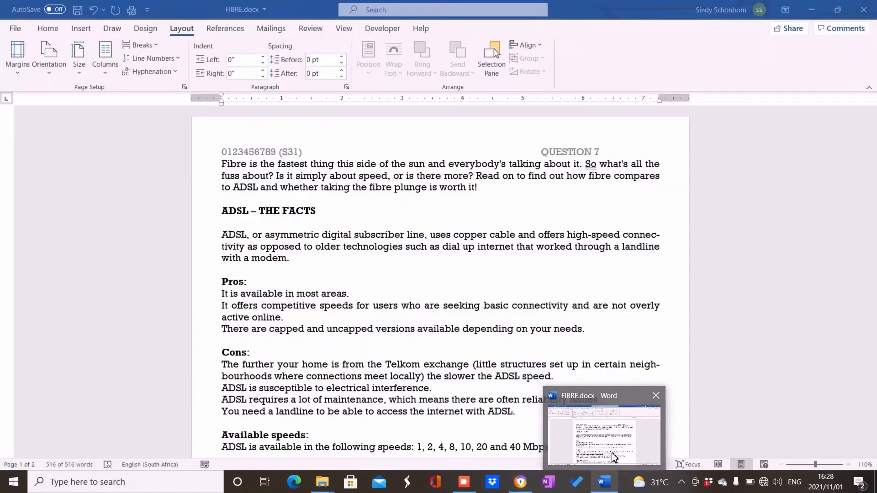
Insert two blank paragraphs above the opening paragraph and show the formatting marks
key("ctrl+a")
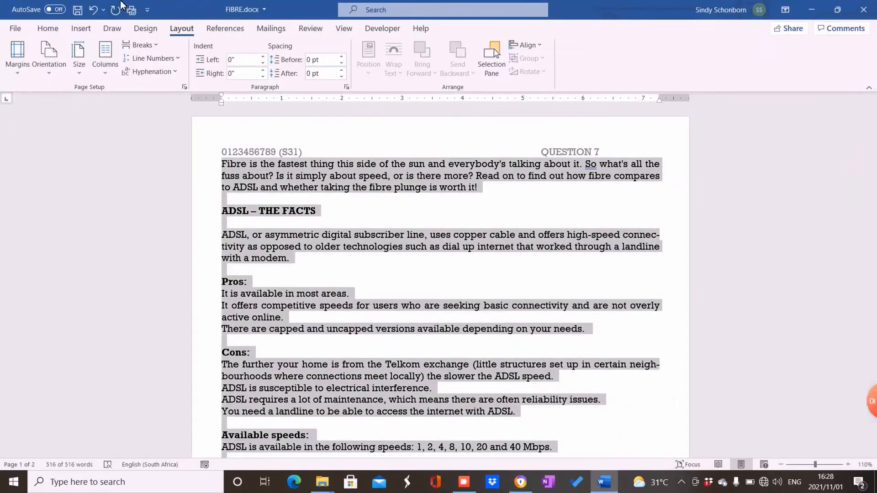
left_click(220, 167)
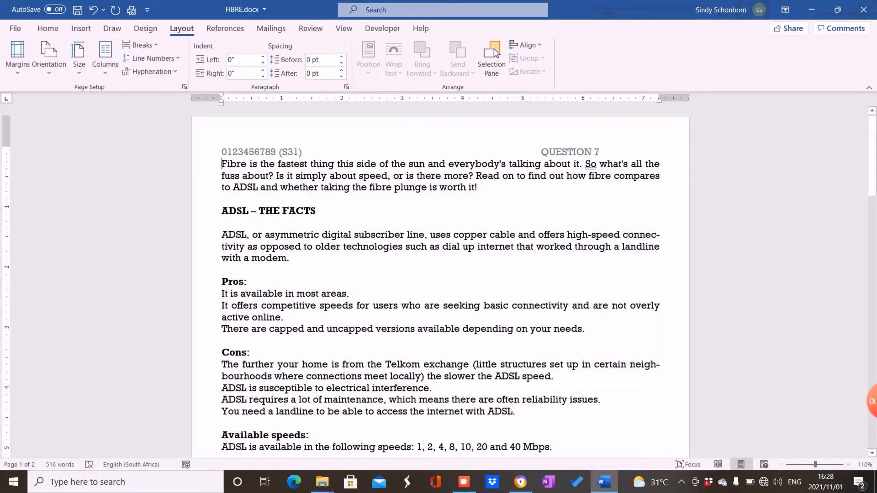
key("Return")
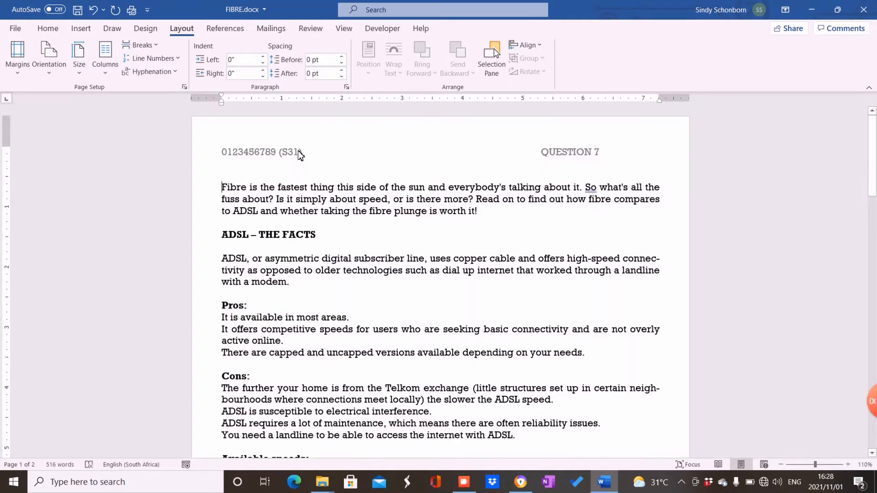
left_click(62, 33)
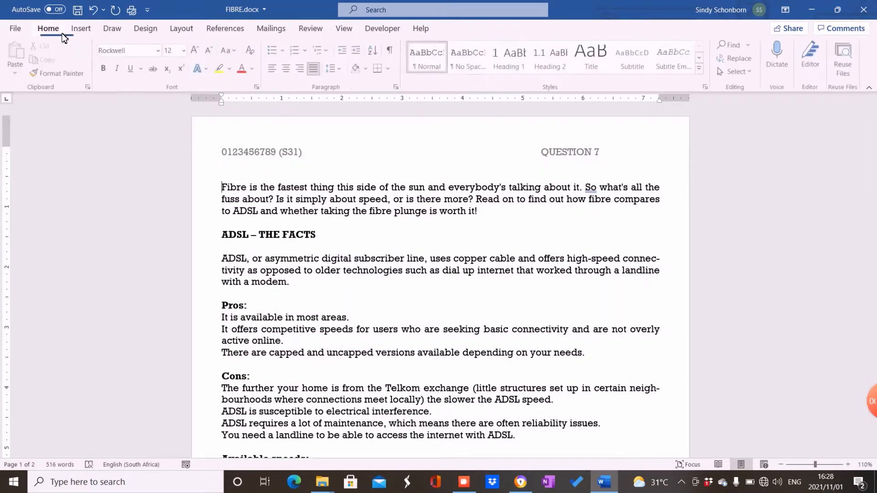
left_click(392, 51)
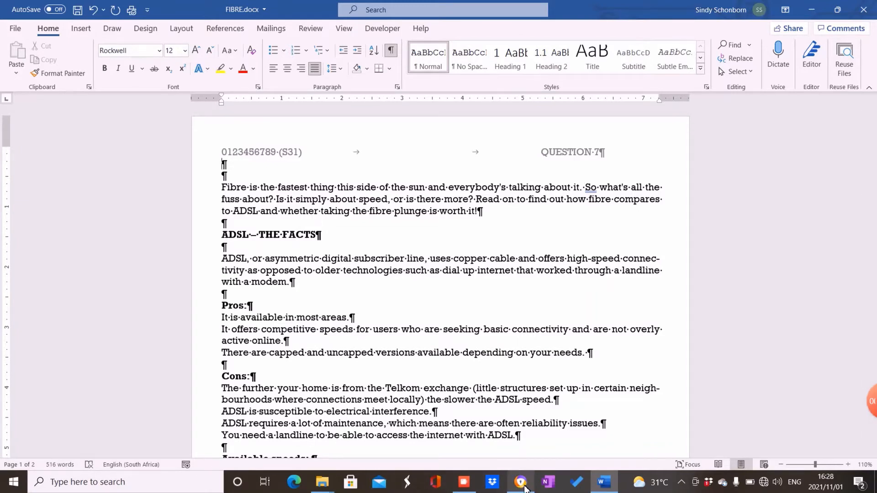
Recheck the SmartArt type on page 1 of the question paper and insert a Process Arrow Ribbon SmartArt at the start of the Word document
mouse_move(520, 482)
left_click(517, 454)
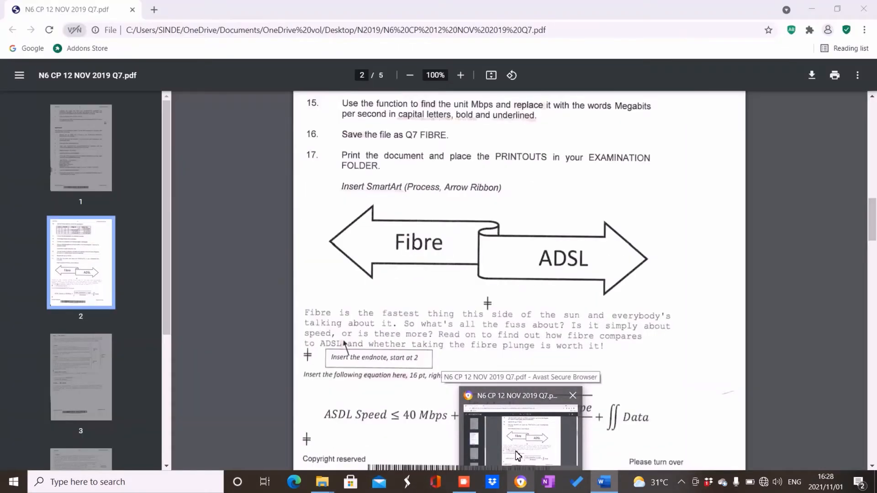
left_click(94, 142)
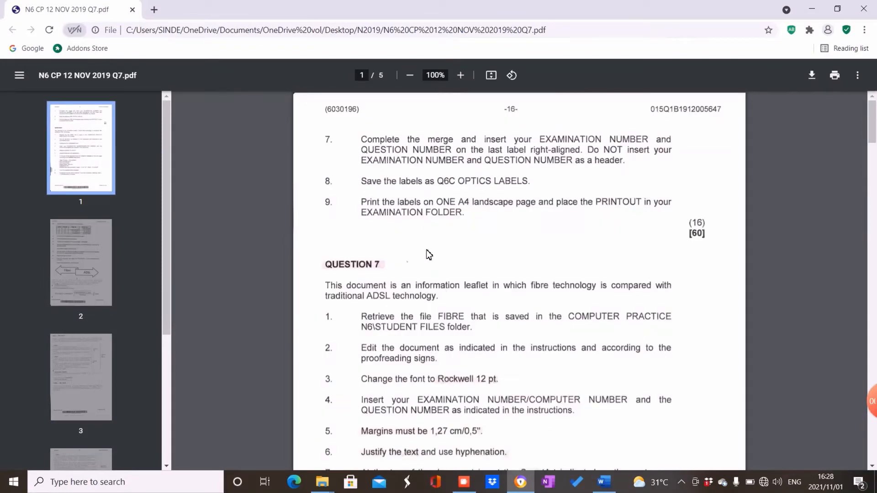
scroll(430, 258, "down", 3)
scroll(430, 258, "down", 4)
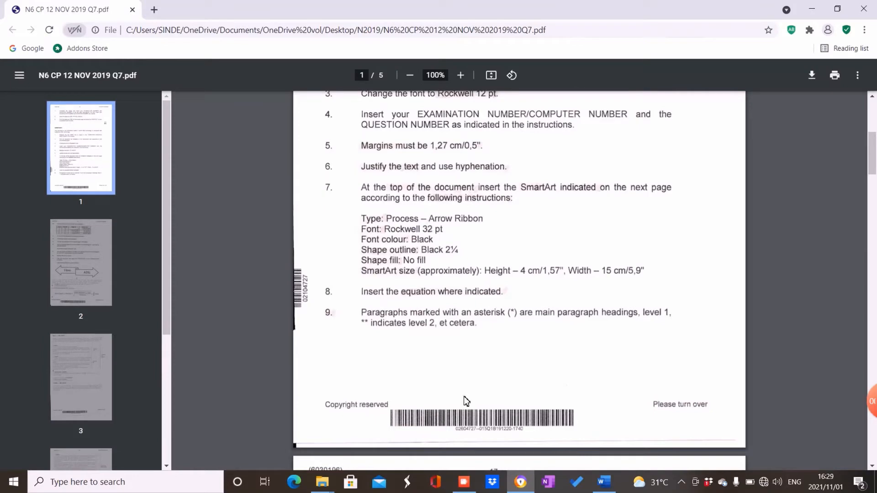
left_click(605, 480)
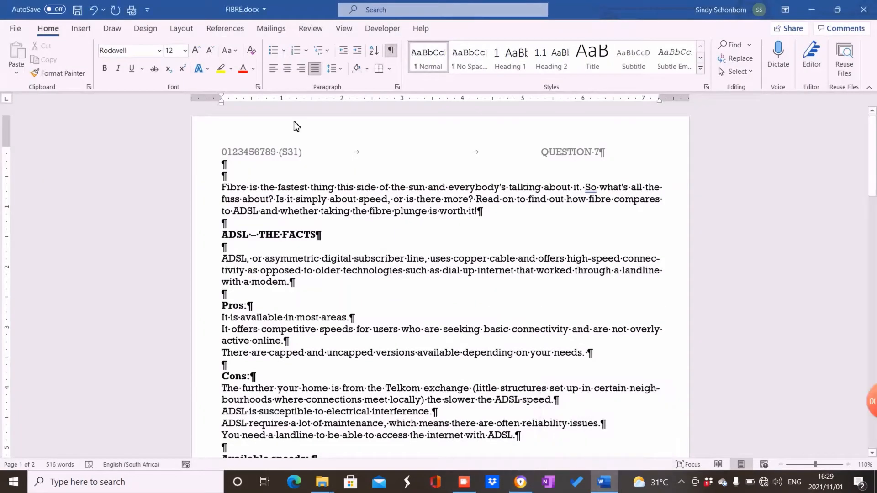
left_click(83, 29)
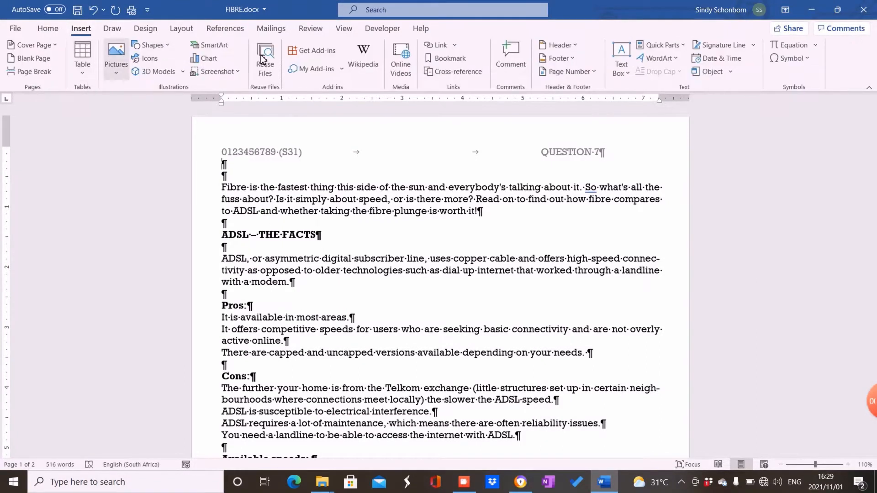
left_click(224, 51)
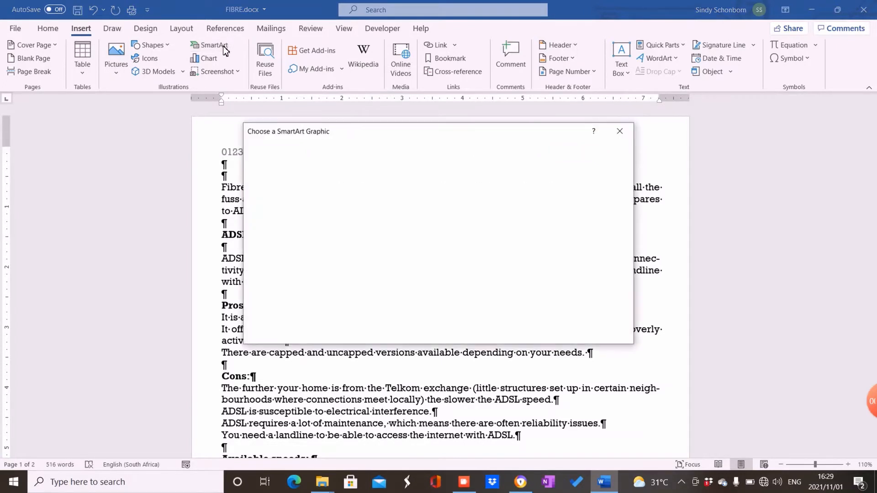
left_click(278, 178)
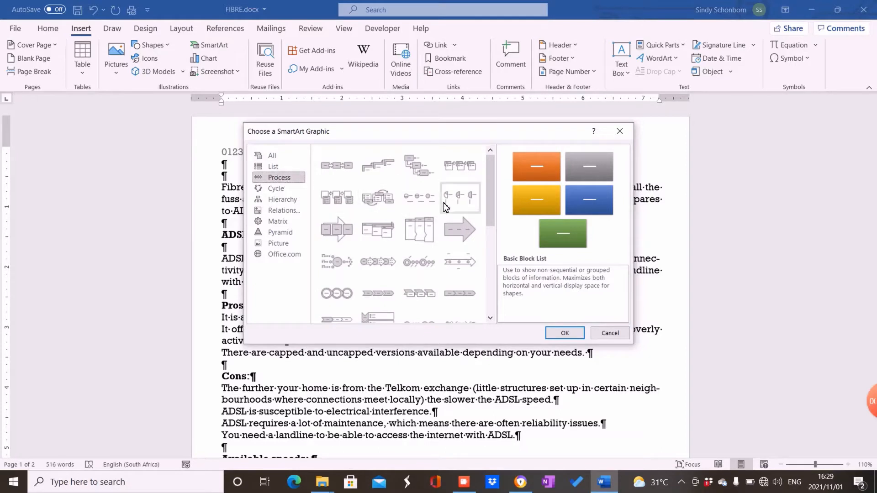
left_click_drag(491, 198, 498, 302)
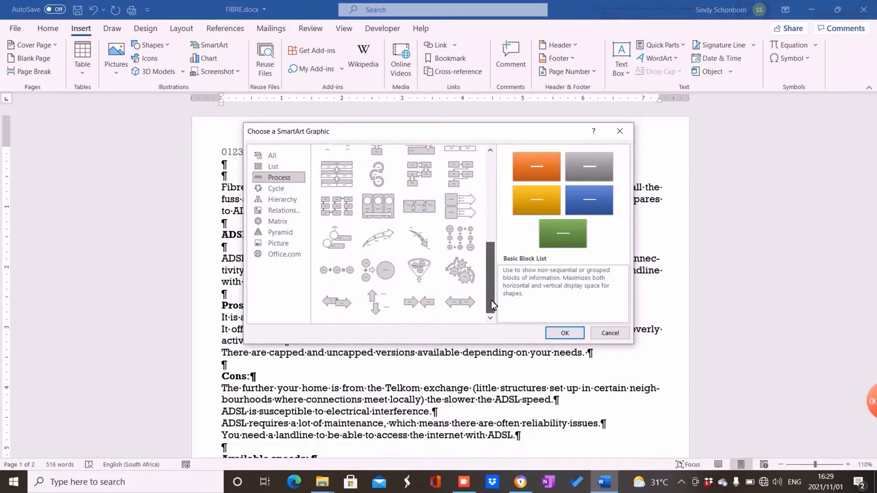
left_click(344, 301)
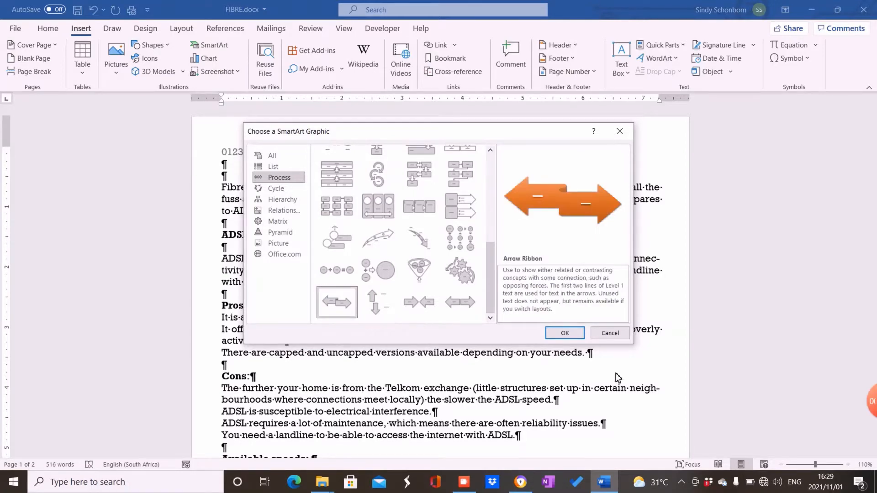
left_click(564, 334)
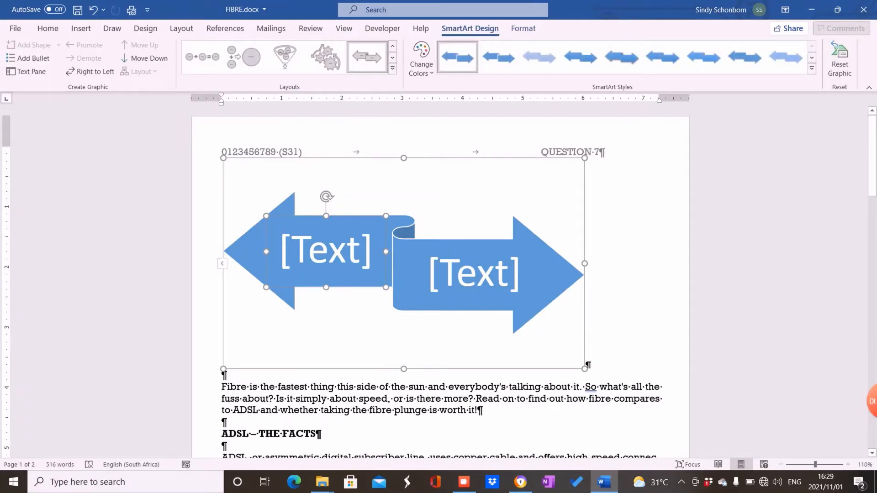
Check the SmartArt font specification in the question paper, then set the left arrow's placeholder text in Word to Rockwell 32 pt
left_click(527, 488)
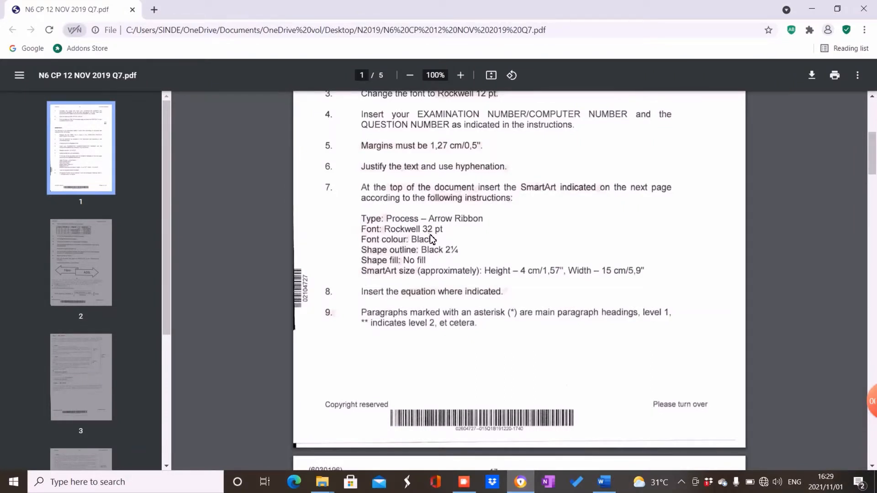
left_click(603, 485)
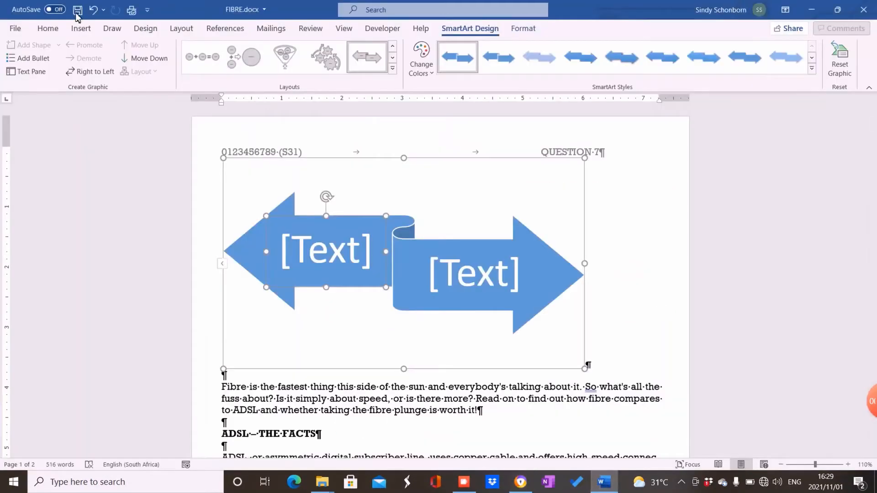
left_click(46, 28)
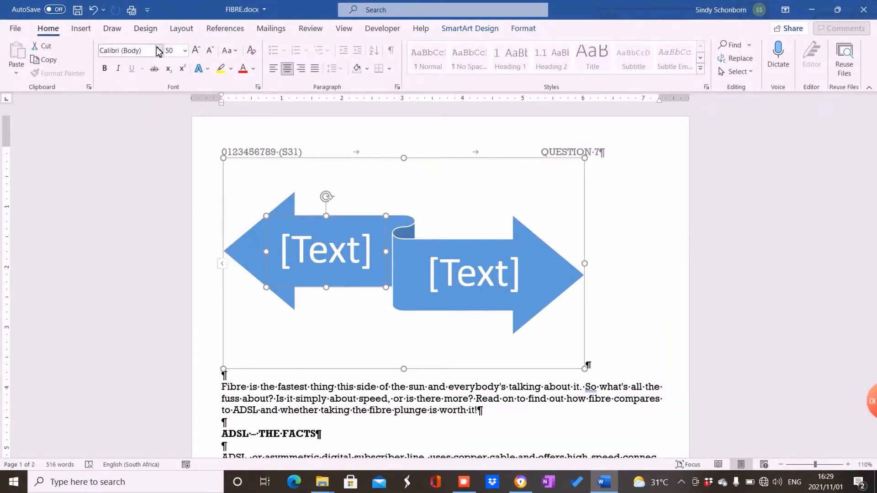
left_click(158, 51)
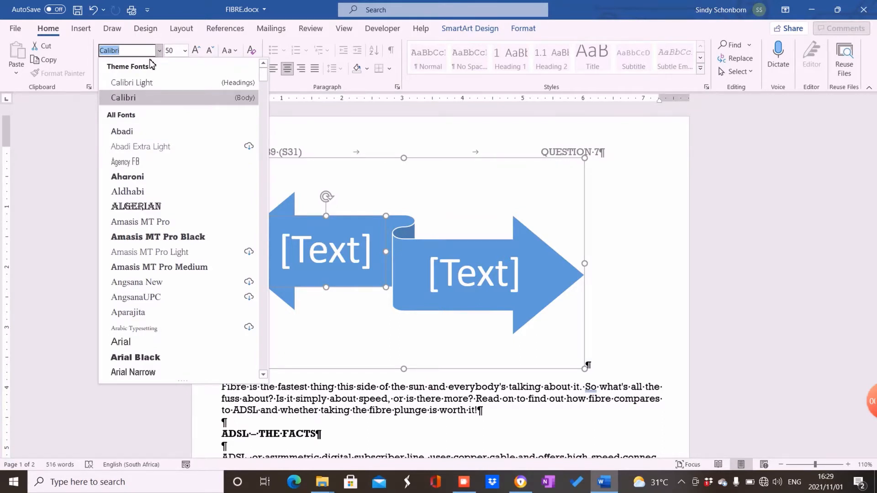
type("Rockwell")
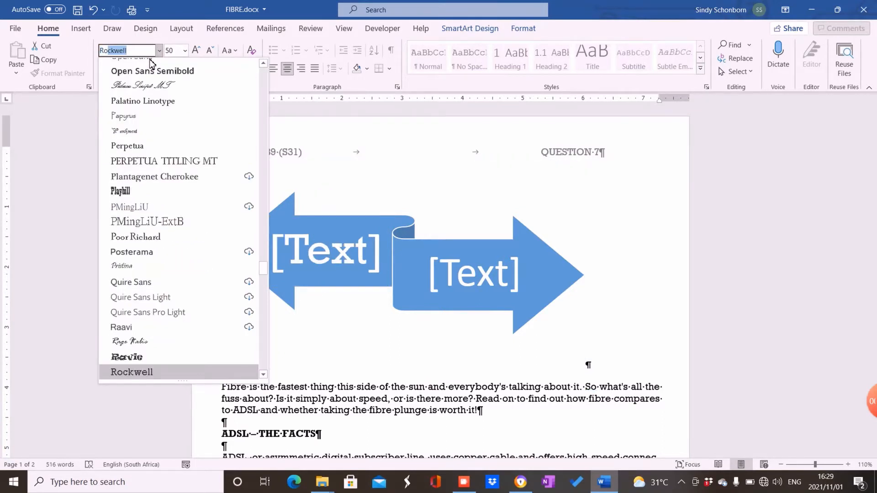
key("Return")
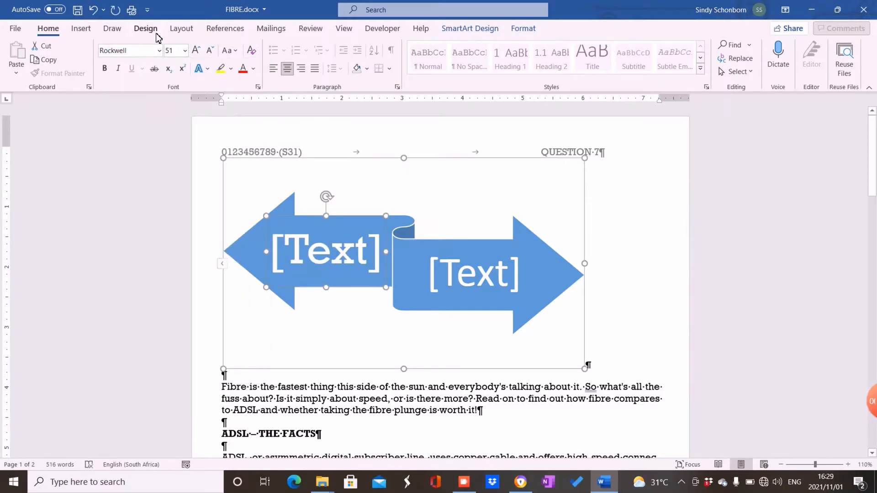
left_click(185, 50)
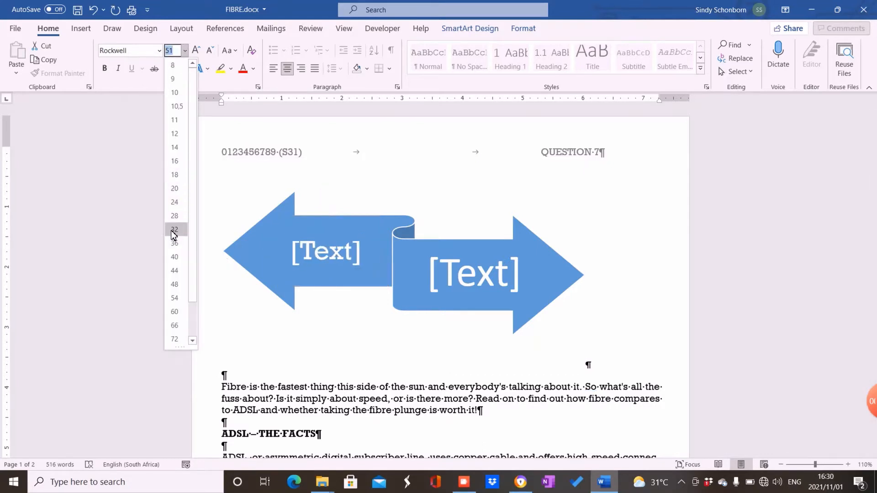
left_click(176, 229)
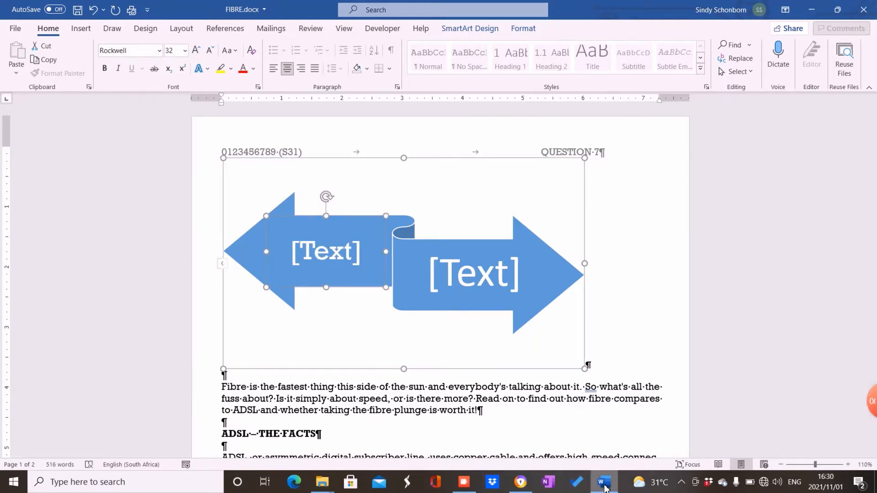
Look up the arrow labels in the example on page 2 of the question paper and label the left arrow "Fibre" in Word
left_click(532, 488)
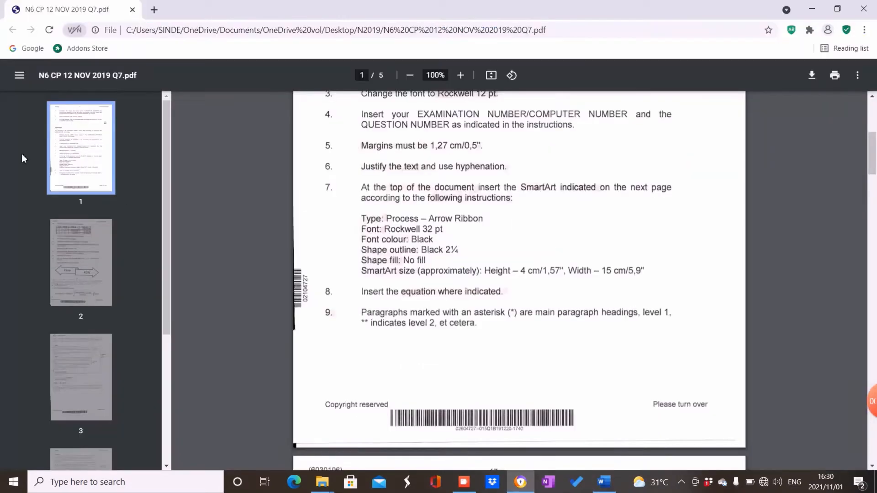
left_click(99, 279)
scroll(426, 355, "down", 2)
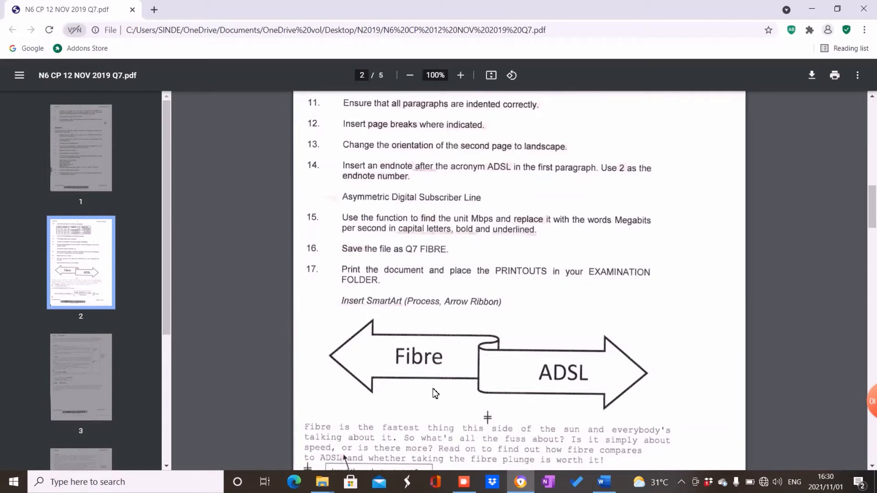
left_click(607, 483)
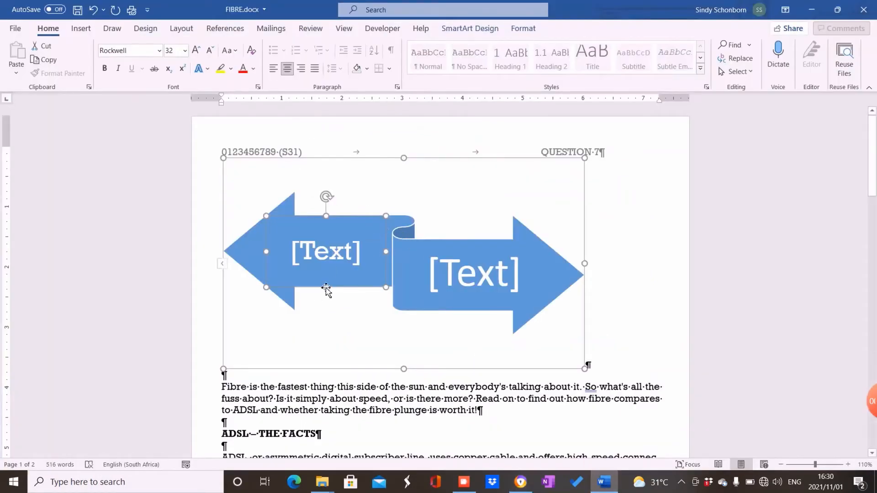
left_click(338, 258)
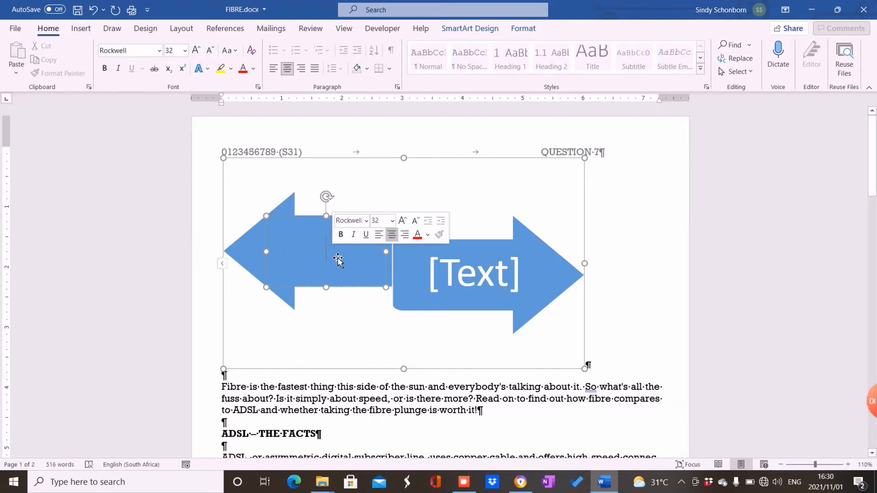
type("F")
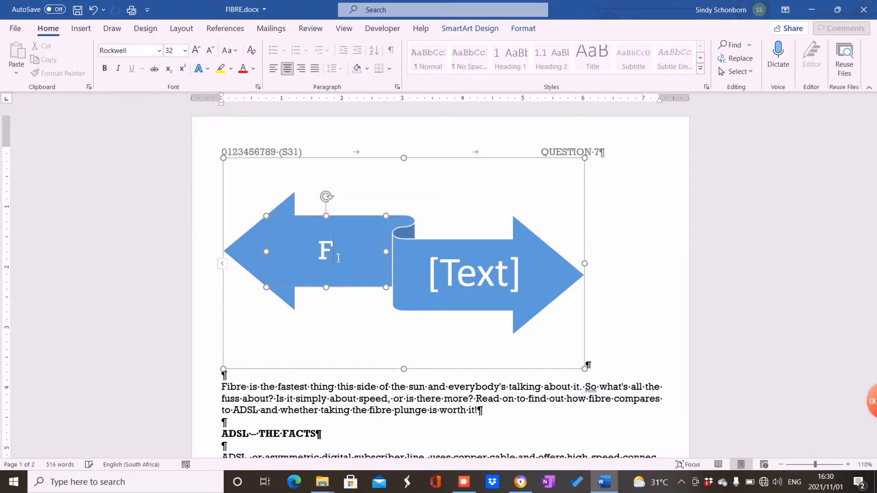
type("ibre")
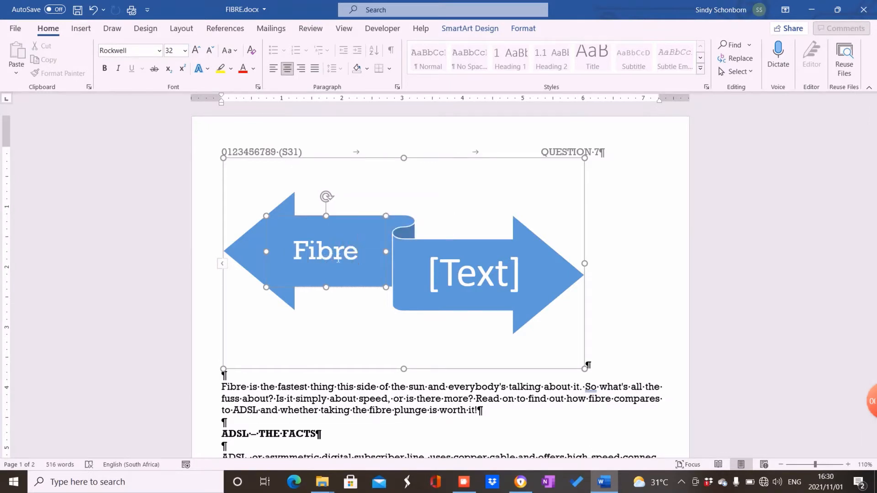
Set the right arrow's text to the Rockwell font at 32 pt
left_click(464, 274)
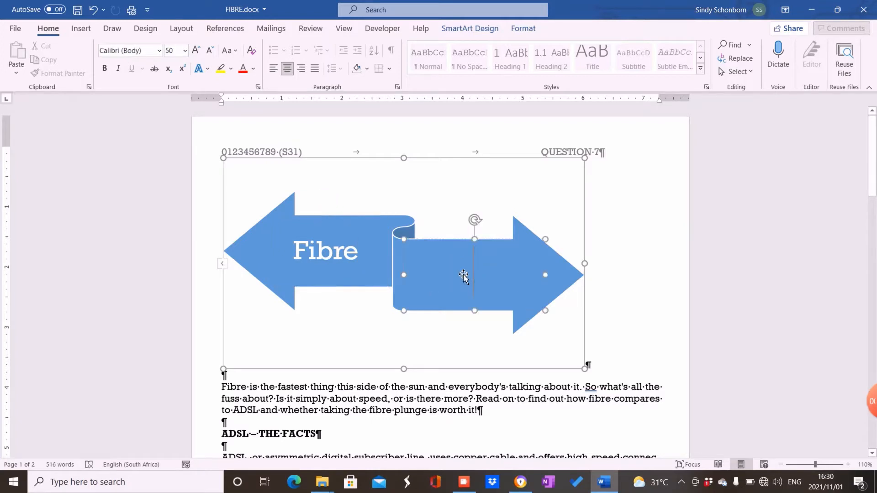
left_click(159, 50)
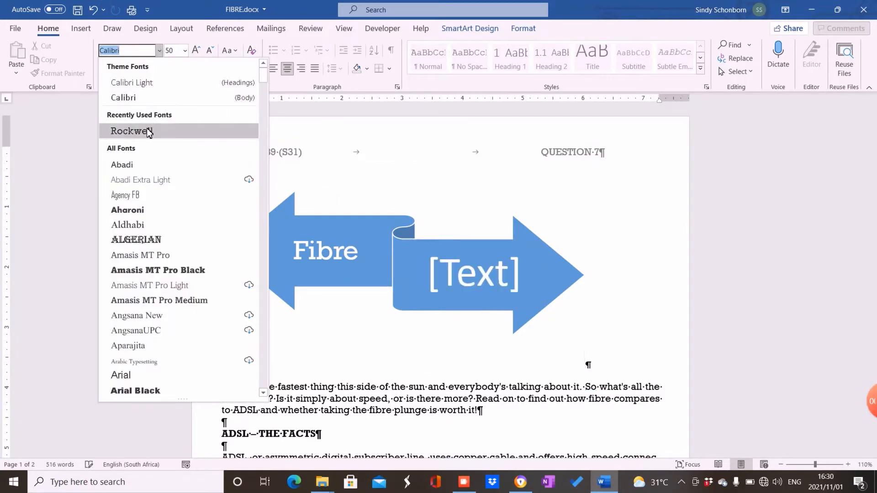
left_click(147, 131)
left_click(185, 51)
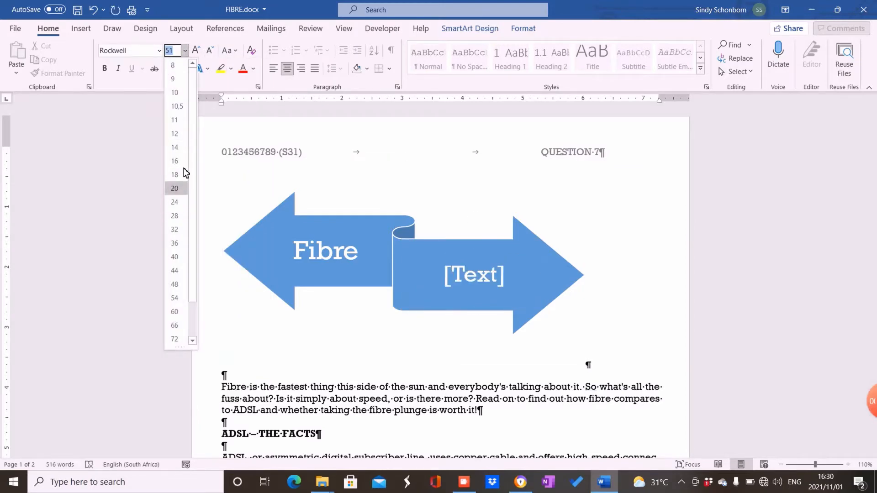
type("32")
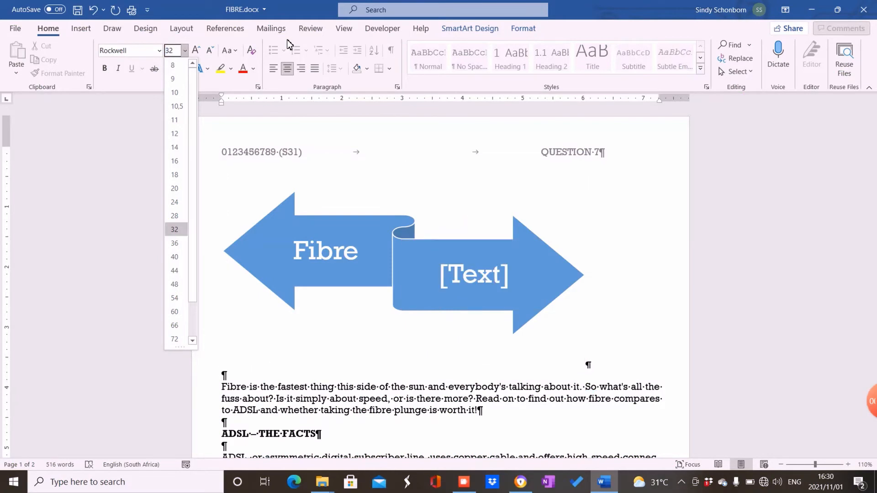
key("Return")
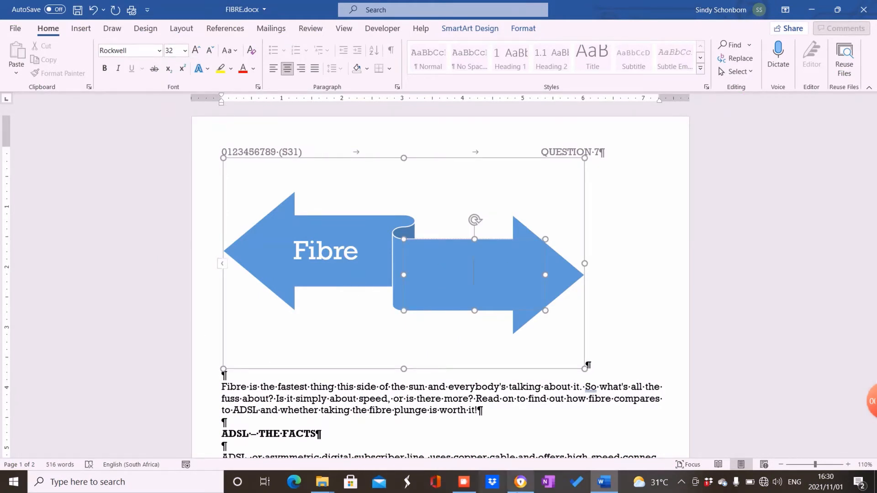
Recheck the right arrow's label in the question paper's example and enter "ADSL" in that arrow
mouse_move(522, 484)
mouse_move(527, 457)
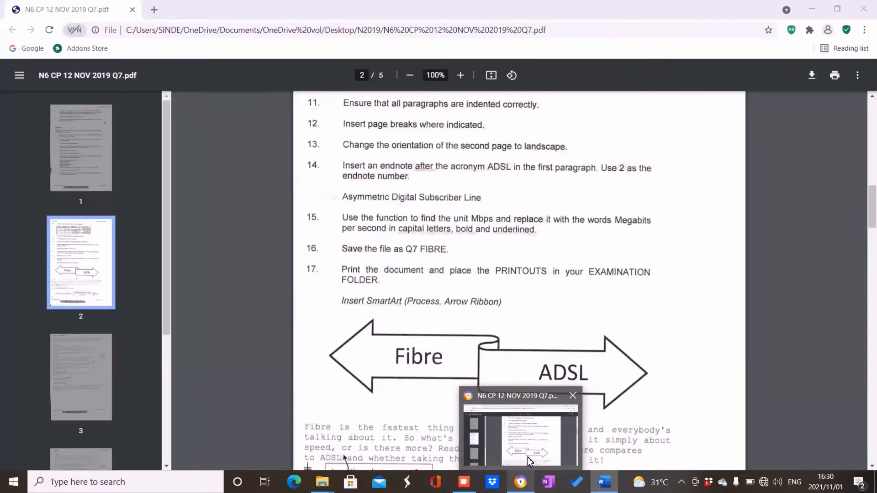
mouse_move(603, 486)
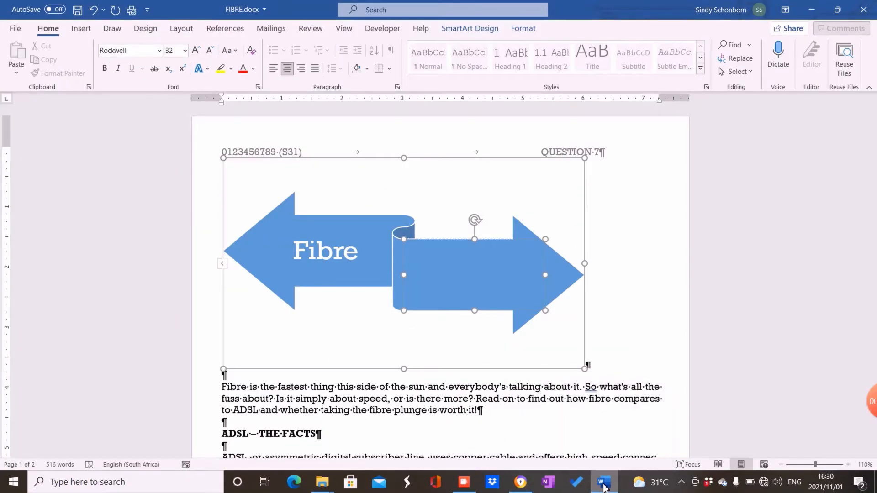
type("ADSL")
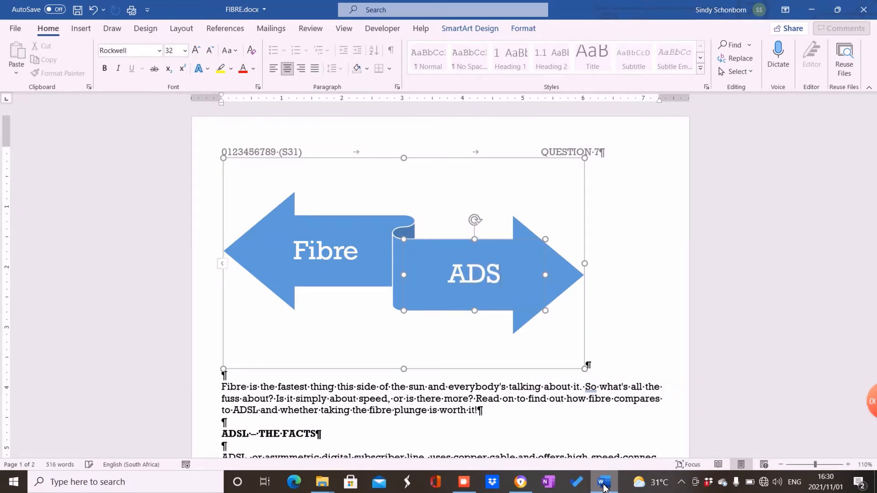
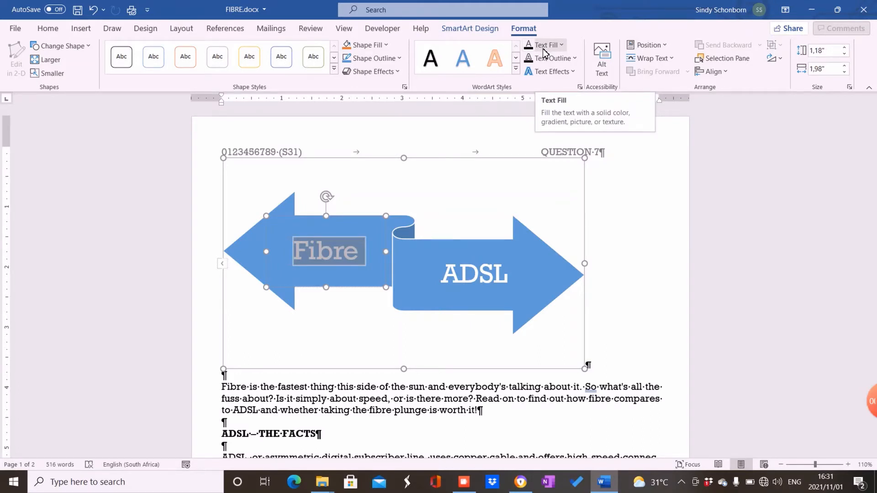
Change the text fill of both the "Fibre" and "ADSL" labels to black
left_click(543, 48)
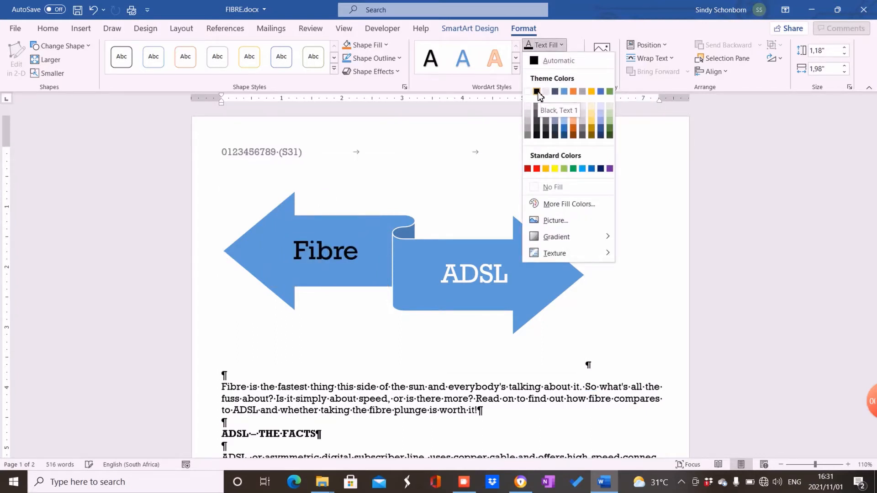
left_click(543, 62)
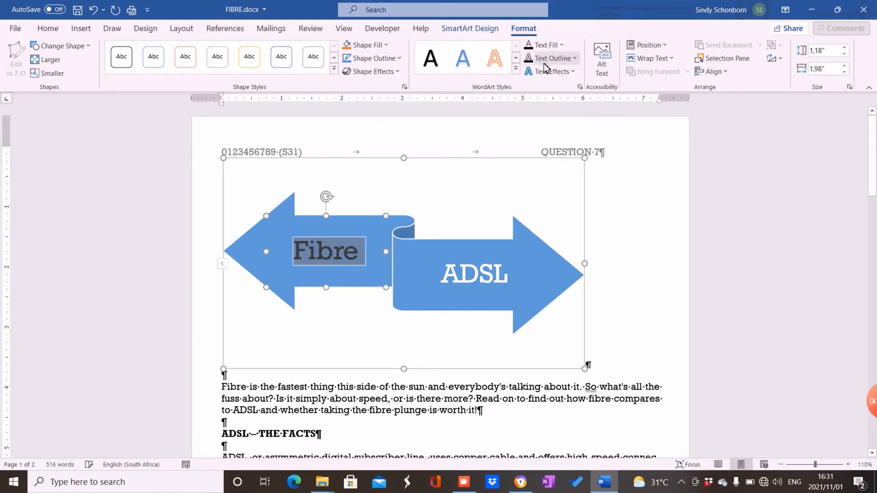
left_click(459, 274)
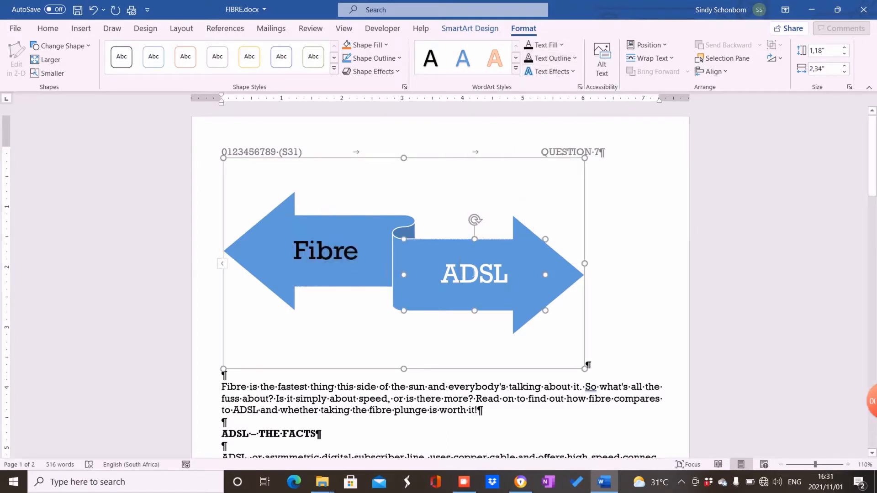
left_click(552, 46)
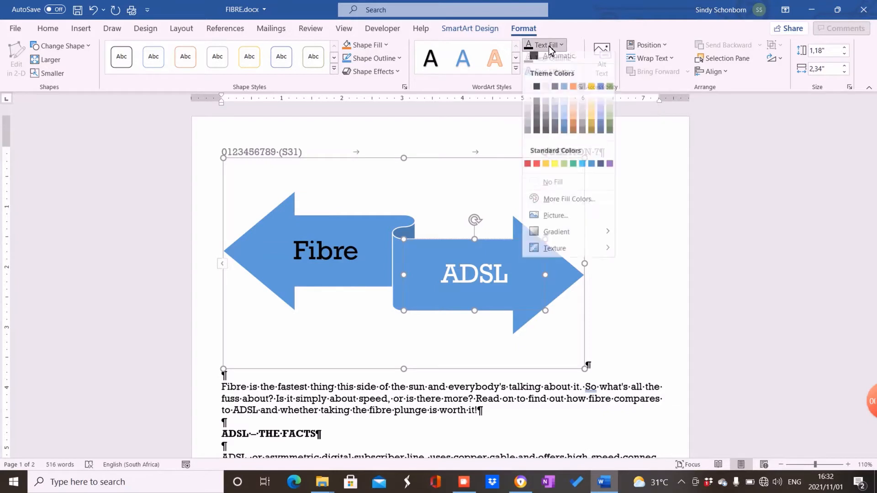
left_click(553, 62)
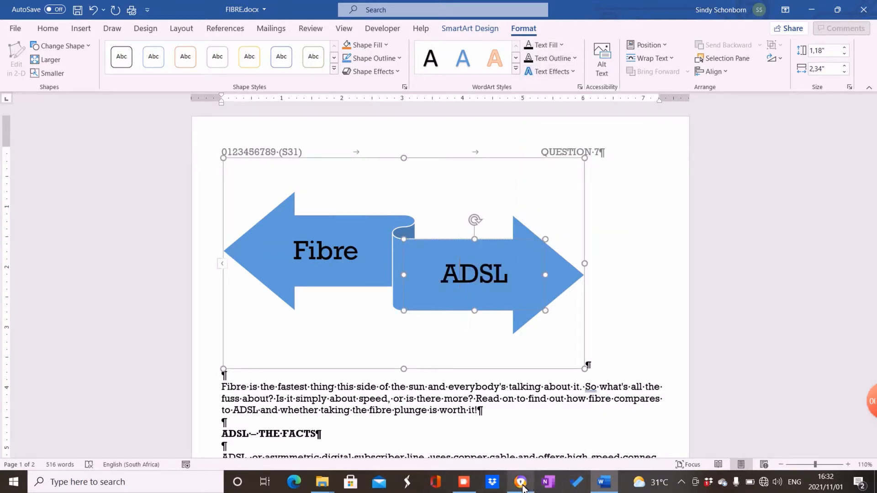
Check the shape outline specification on page 1 of the question paper, then give the arrow ribbon in Word a black 2¼ pt outline
mouse_move(520, 483)
left_click(516, 459)
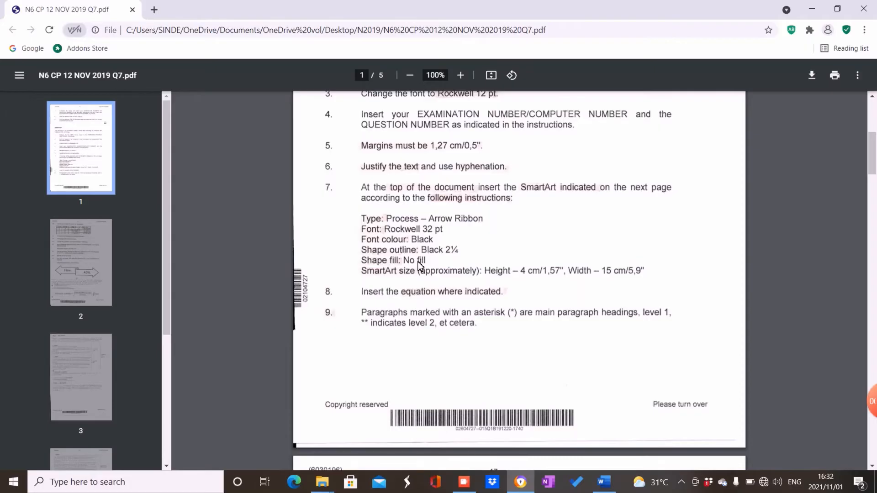
left_click(601, 474)
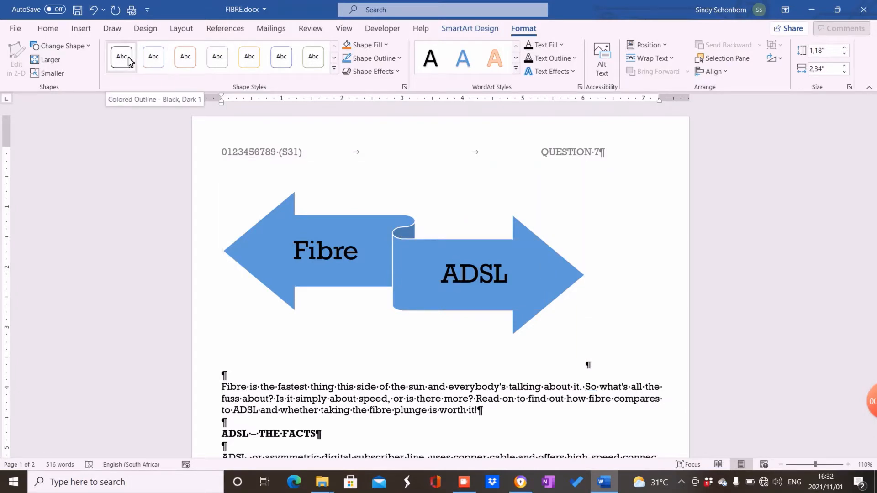
left_click(271, 254)
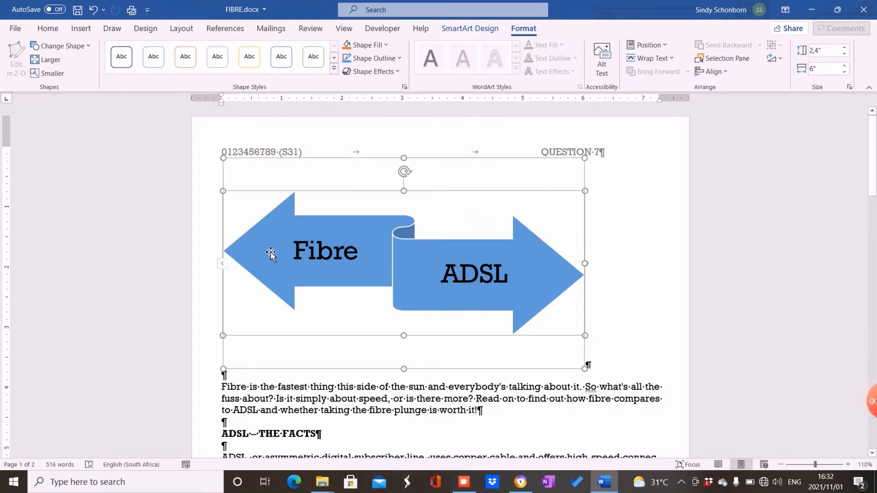
left_click(334, 68)
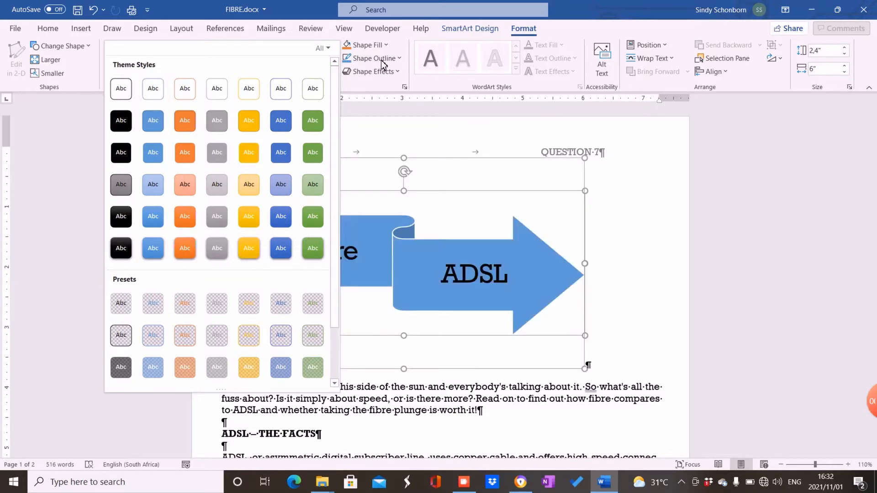
left_click(400, 62)
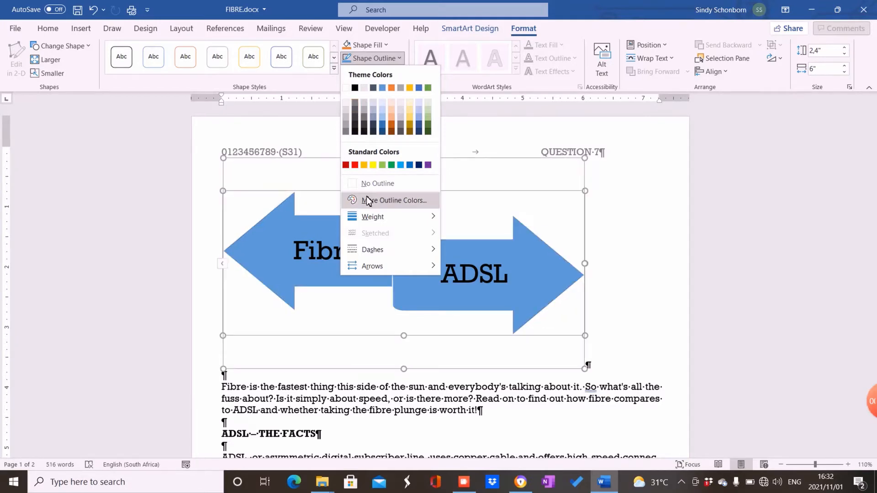
mouse_move(426, 215)
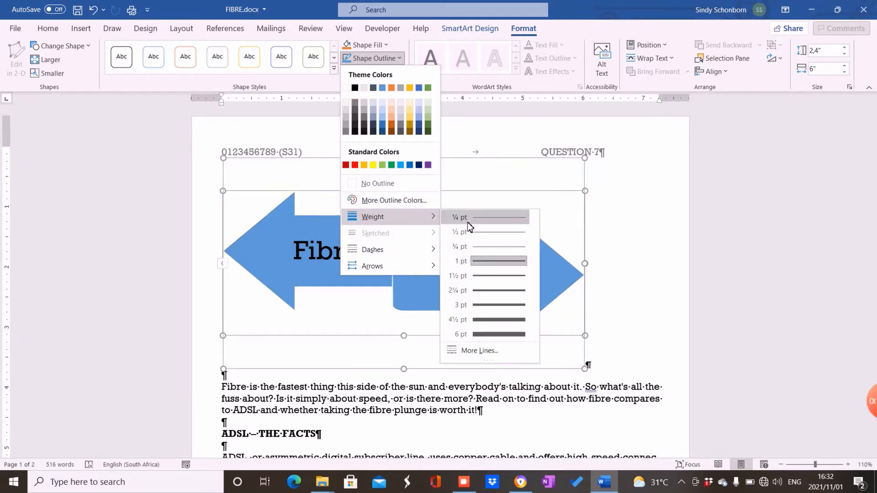
left_click(472, 289)
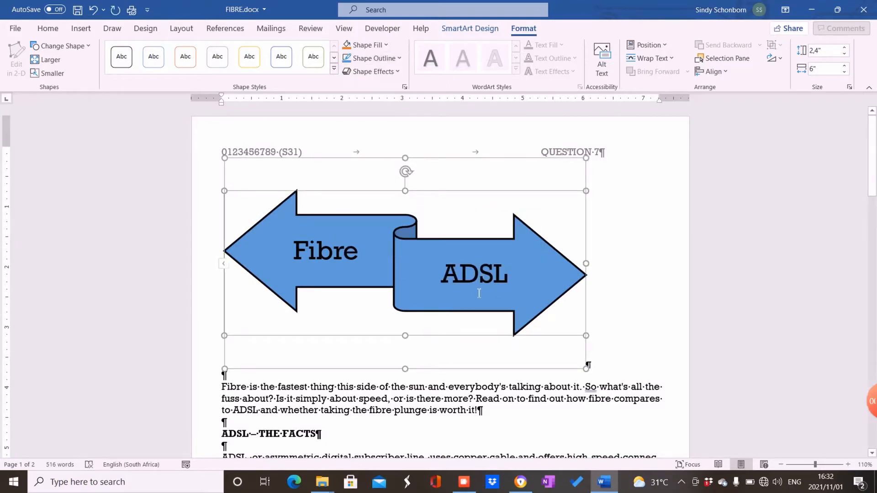
Apply the black-outlined, white-filled theme shape style to the arrow ribbon, replacing its blue fill
left_click_drag(479, 292, 494, 272)
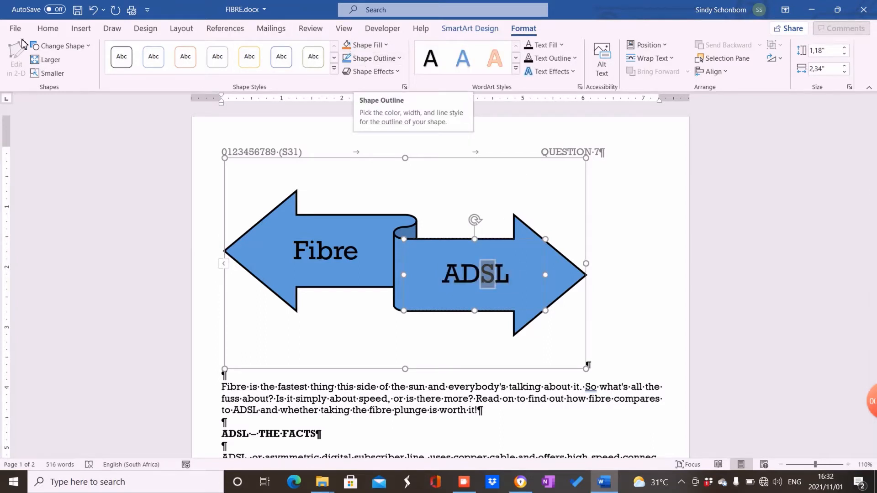
left_click(128, 63)
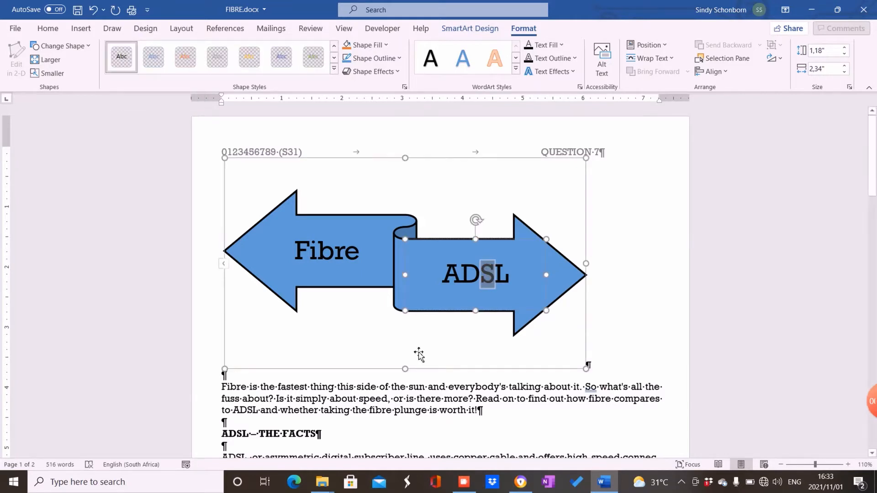
left_click(373, 269)
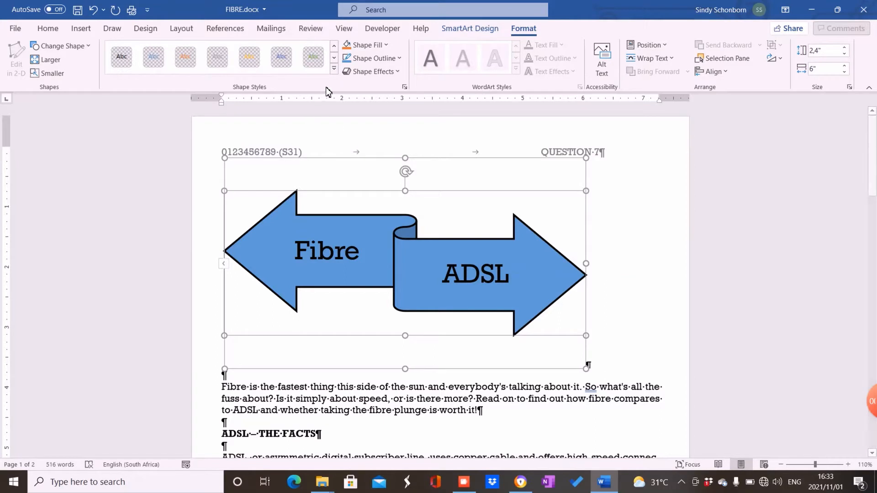
left_click(334, 68)
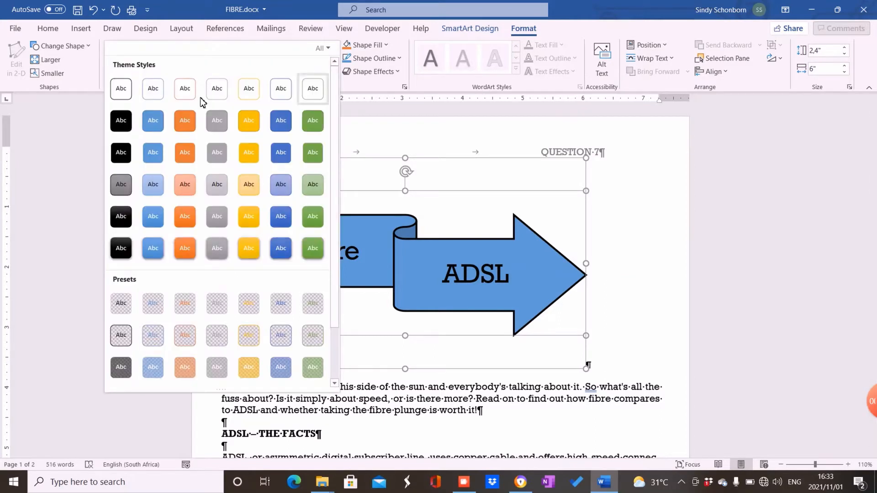
left_click(126, 89)
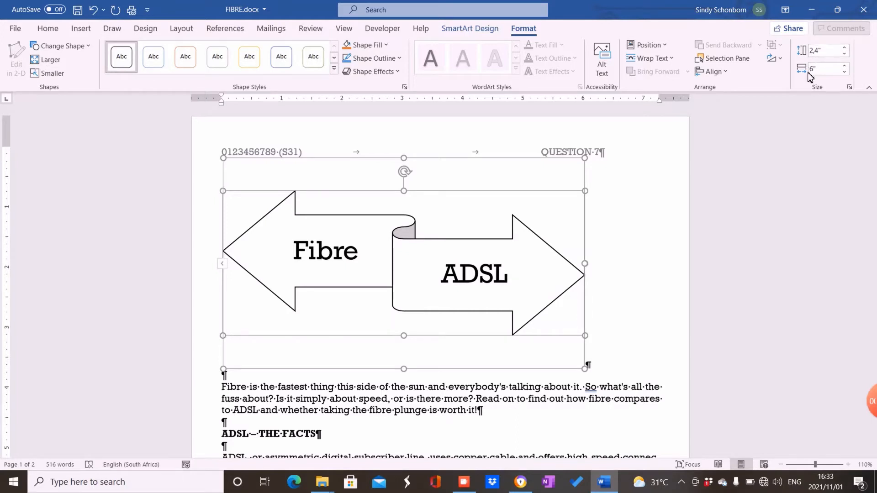
Check the SmartArt size on page 1 of the question paper and set the arrow ribbon's height to 1,57" and width to 5,9" in Word
left_click(850, 88)
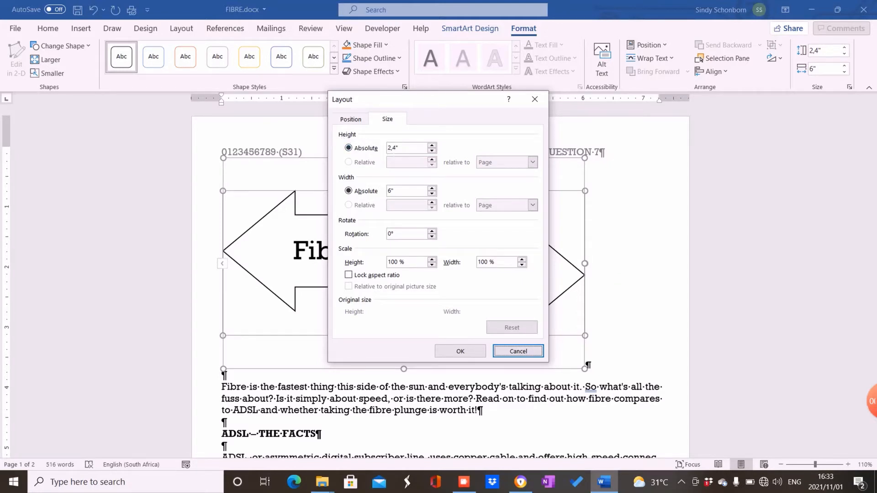
left_click(529, 485)
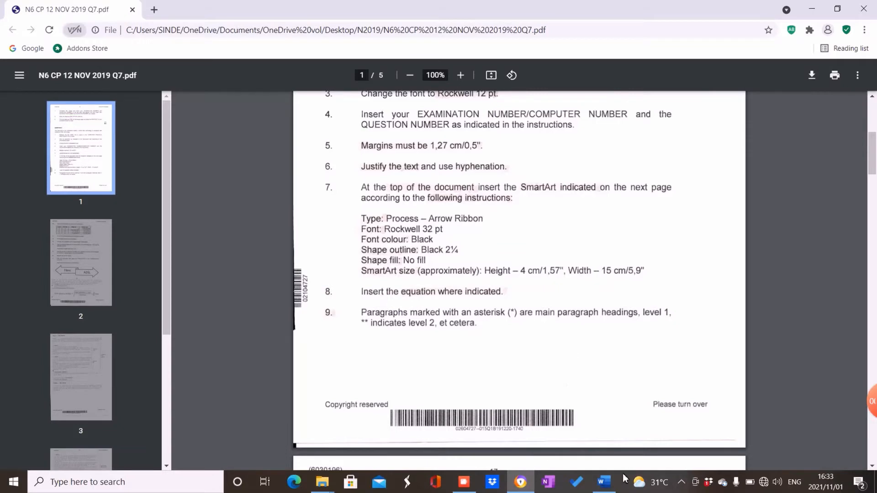
left_click(603, 490)
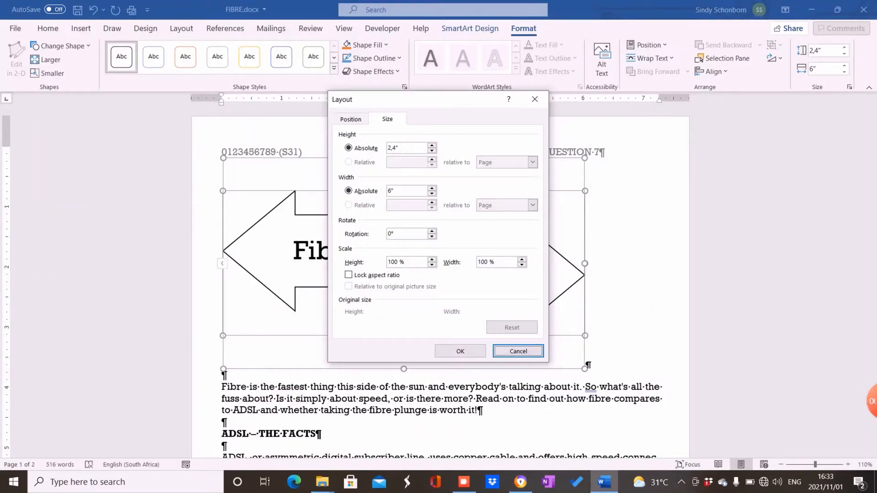
double_click(394, 148)
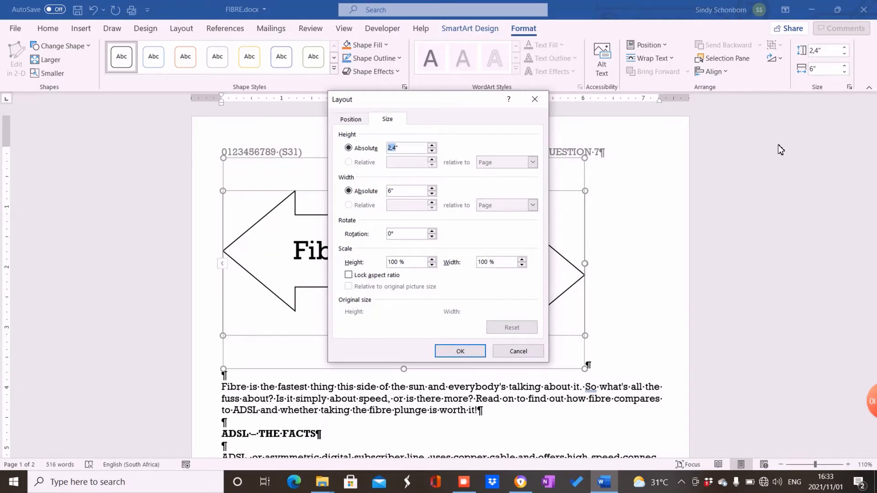
type("1,57")
left_click(520, 482)
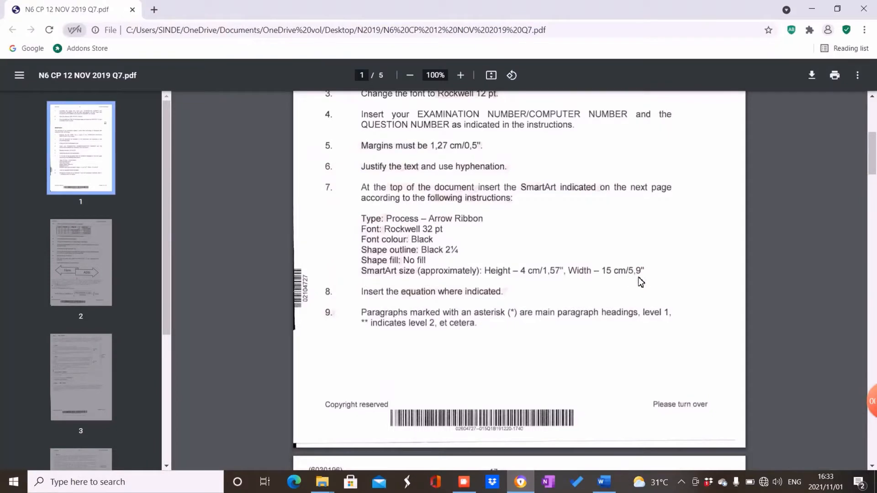
left_click(601, 484)
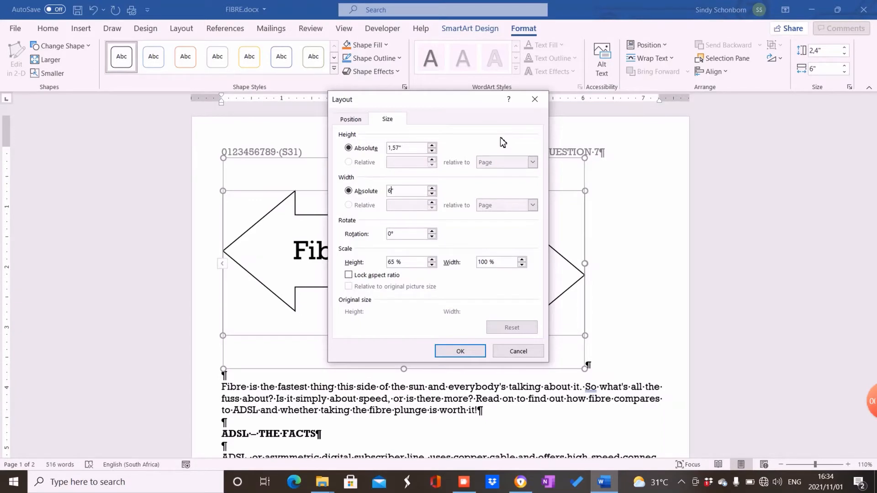
key("BackSpace")
type("5,9")
left_click(457, 353)
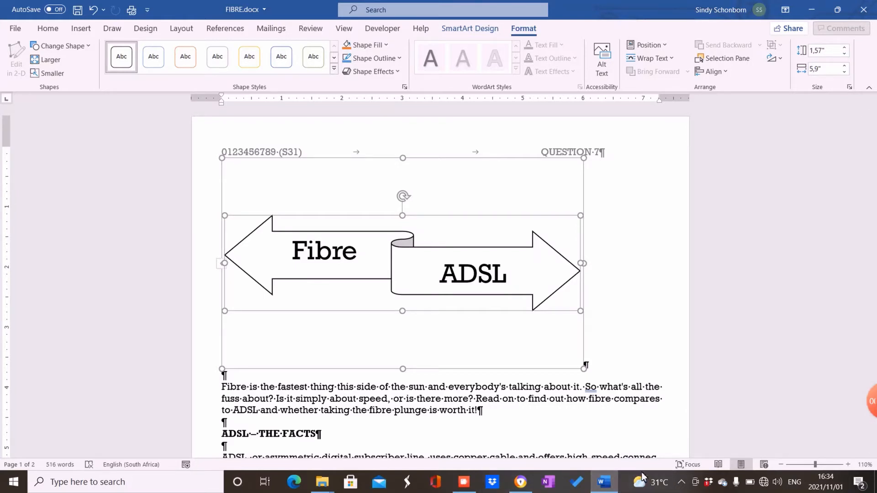
left_click(626, 269)
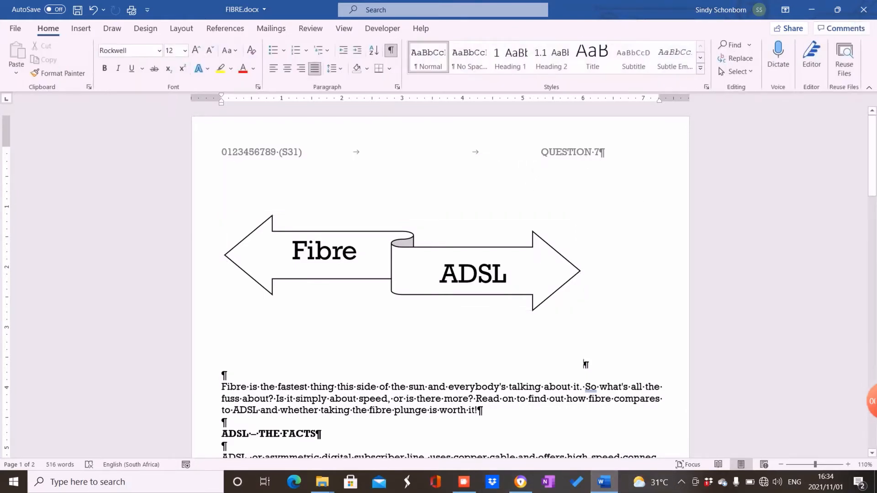
Try to move the arrow ribbon shape up inside its SmartArt frame
left_click(439, 270)
left_click_drag(438, 271, 441, 216)
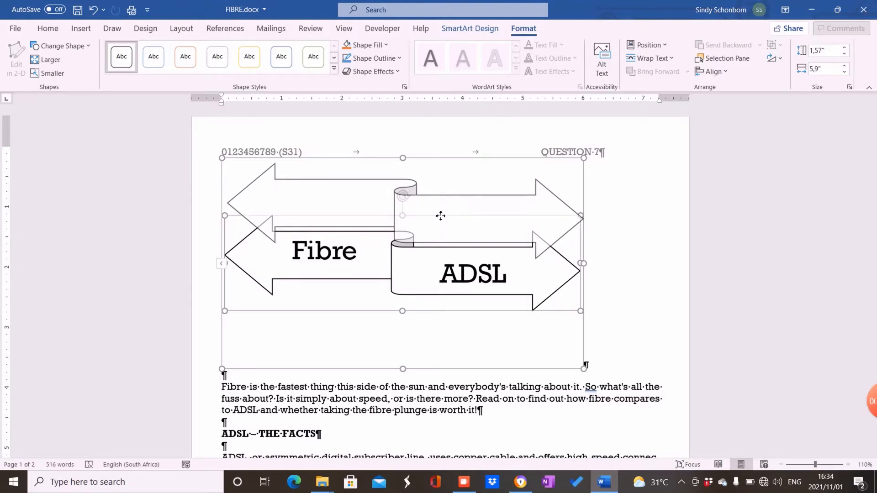
left_click_drag(440, 215, 433, 266)
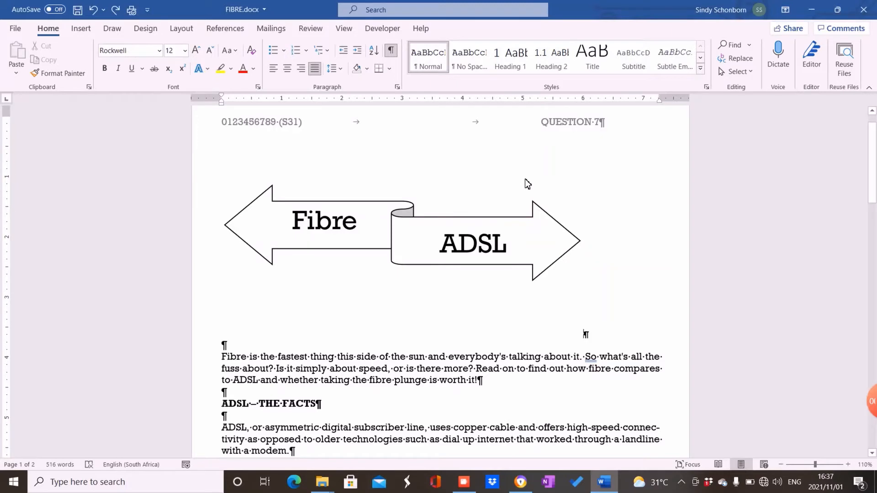
Select the whole SmartArt frame and set its text wrapping to Behind Text
left_click(405, 245)
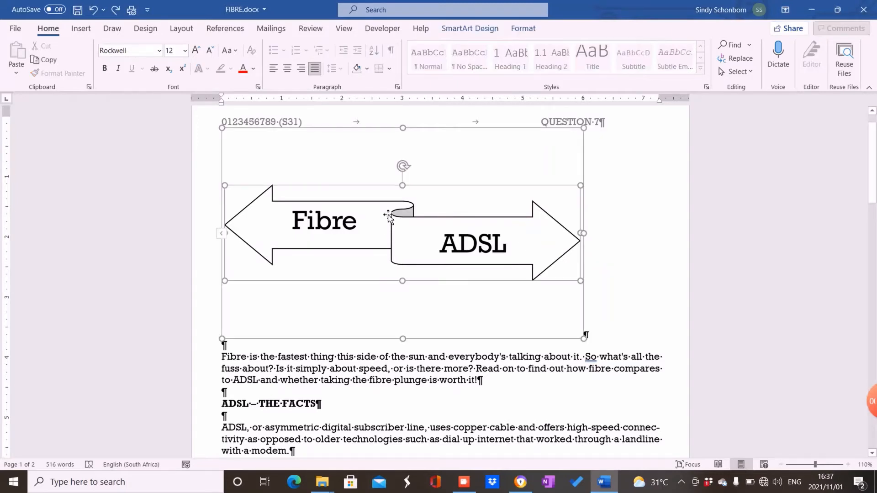
left_click(585, 143)
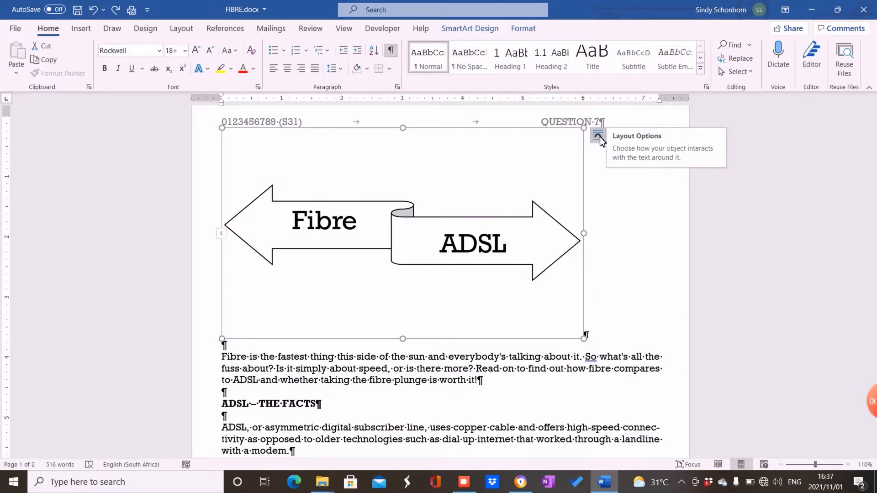
left_click(599, 138)
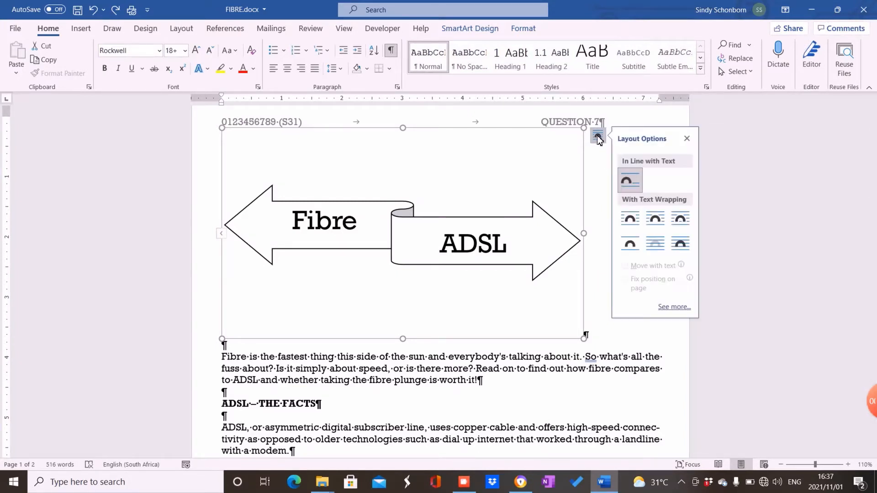
left_click(655, 243)
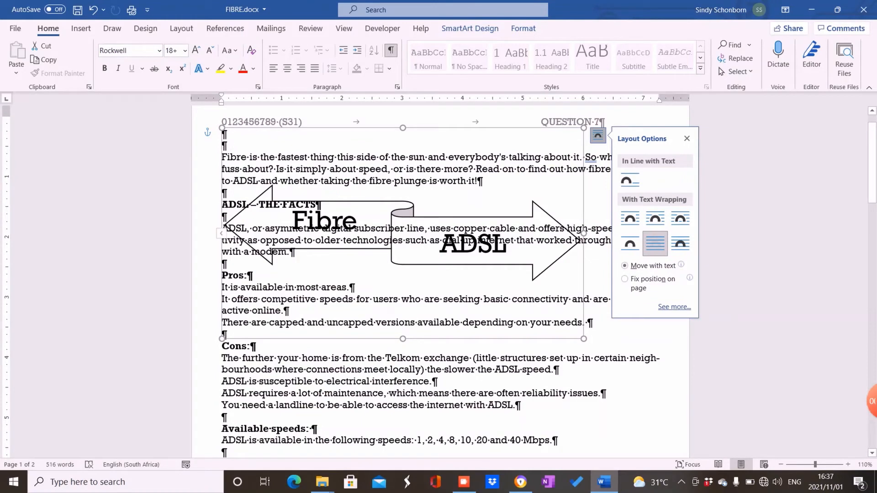
Insert eight blank paragraphs before the paragraph starting "Fibre is the fastest thing"
left_click(225, 146)
left_click(229, 142)
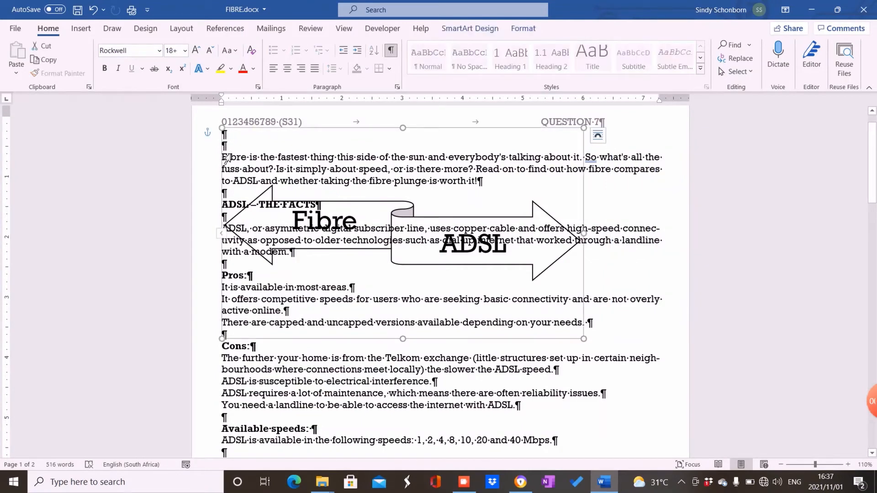
left_click(226, 157)
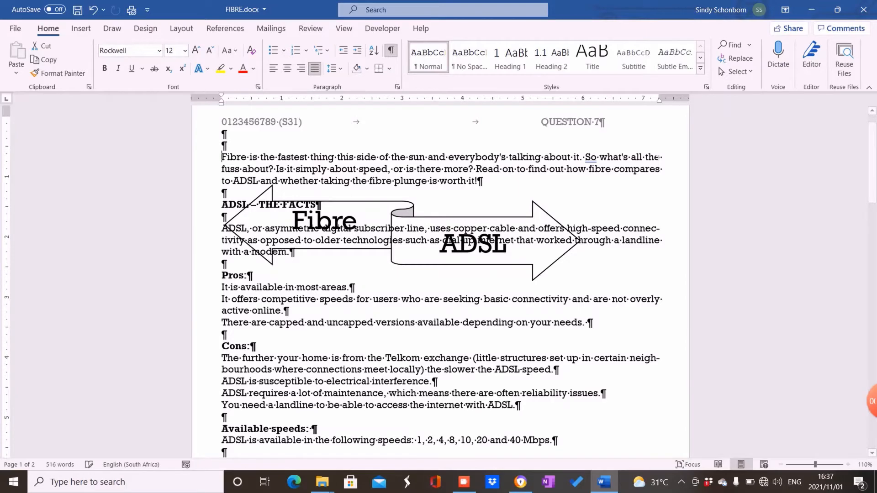
key("Return")
key("Return")
key("Return")
key("Return")
key("Return")
key("Return")
key("Return")
key("Return")
Try to shift only the arrow shape slightly upward without its text, then undo that move
left_click(556, 246)
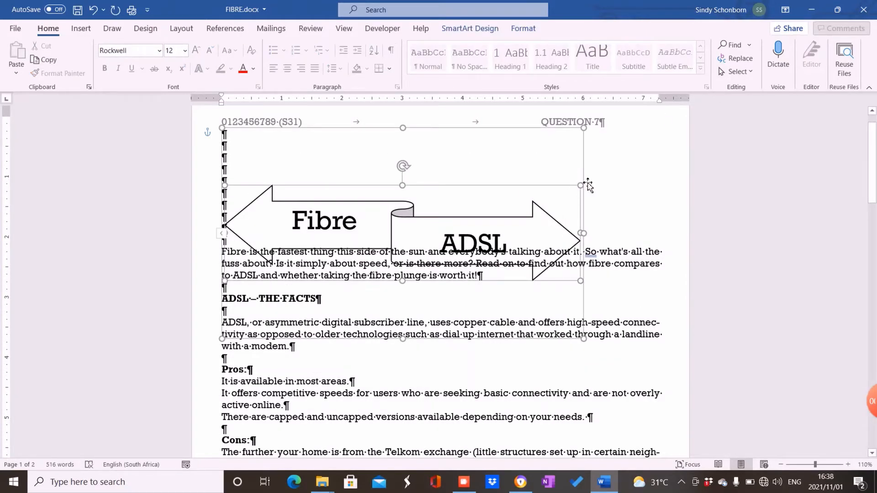
left_click_drag(551, 232, 551, 215)
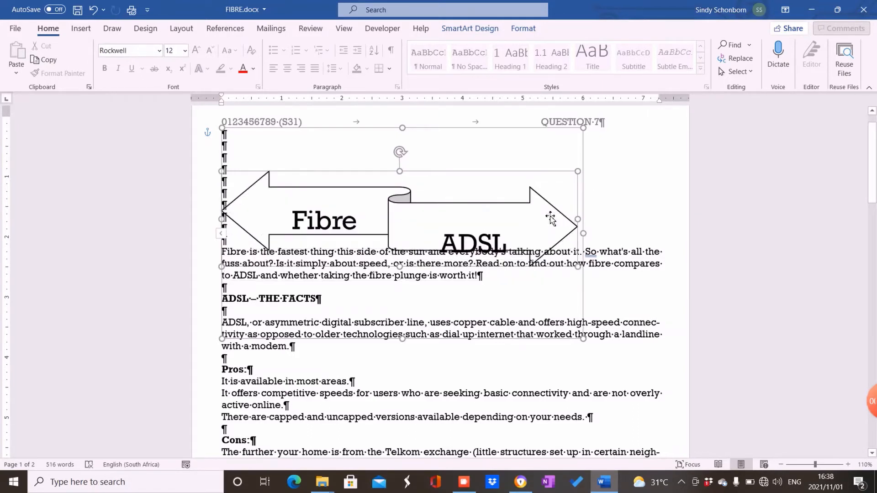
key("ctrl+z")
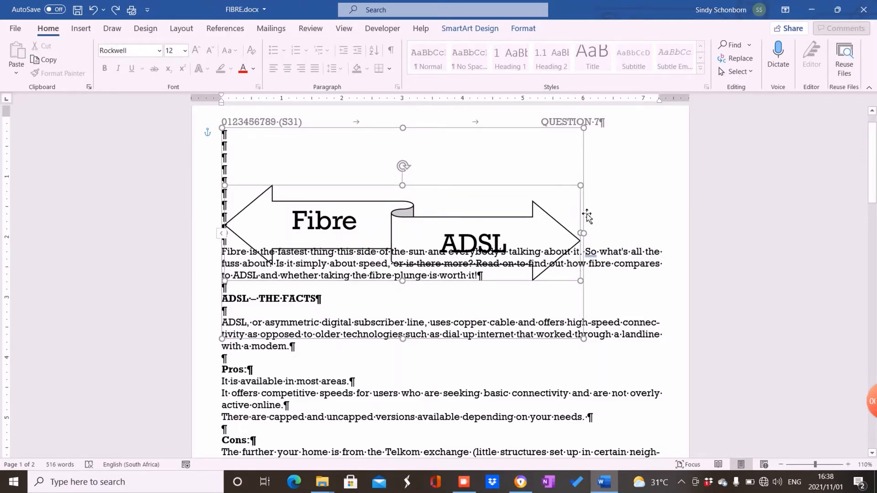
Move the whole SmartArt frame up so the arrows sit just below the header, and delete one blank paragraph above the opening paragraph
left_click_drag(587, 219, 584, 159)
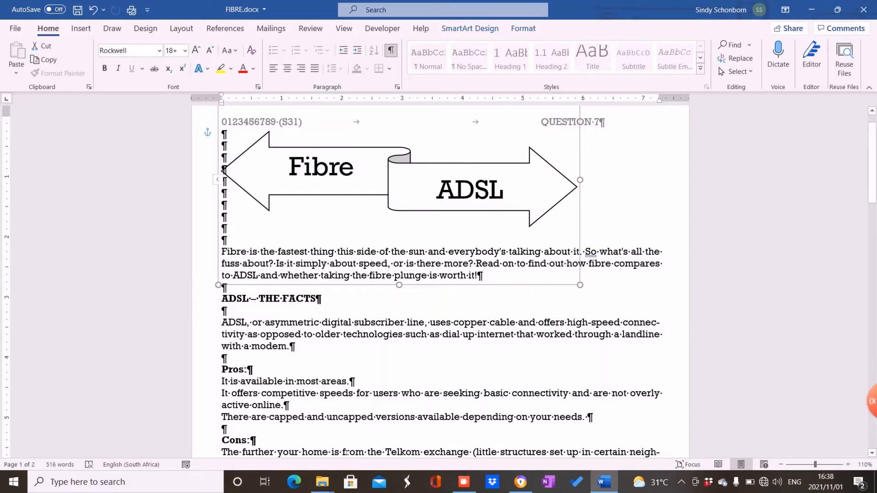
left_click(251, 440)
left_click(231, 241)
key("BackSpace")
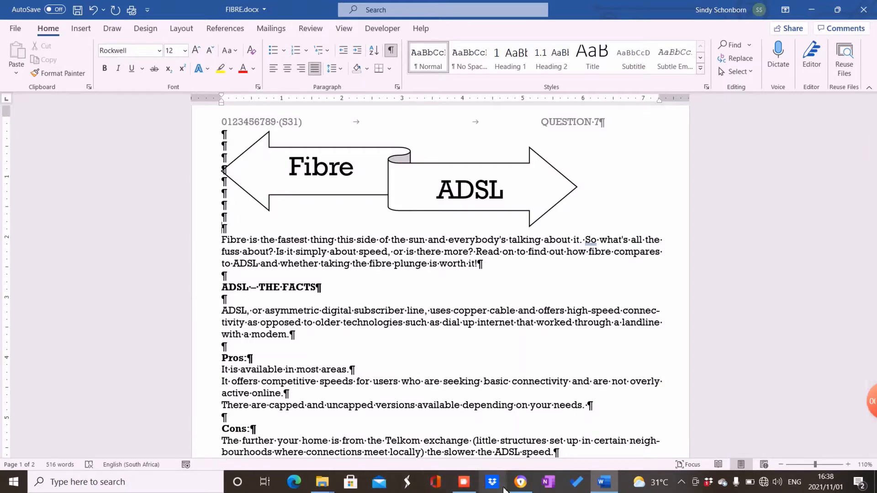
Switch to the question paper PDF and examine the equation and its formatting instructions on page 2
left_click(519, 485)
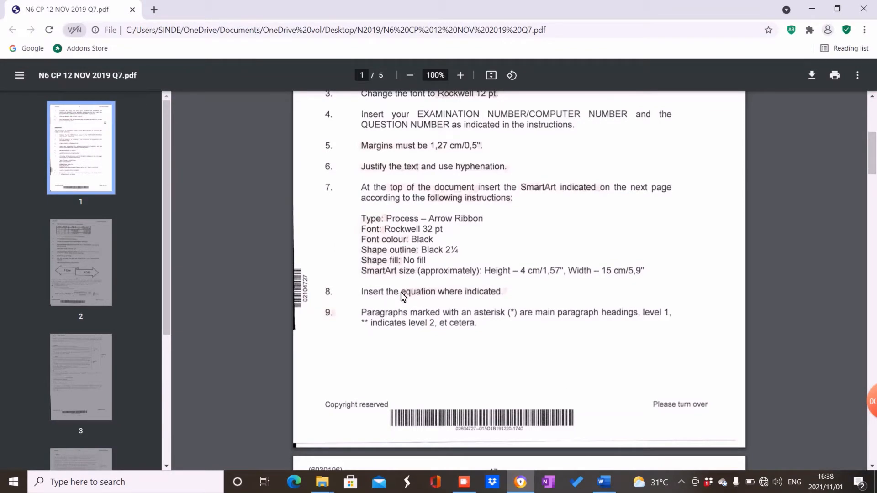
left_click(75, 248)
scroll(427, 318, "down", 4)
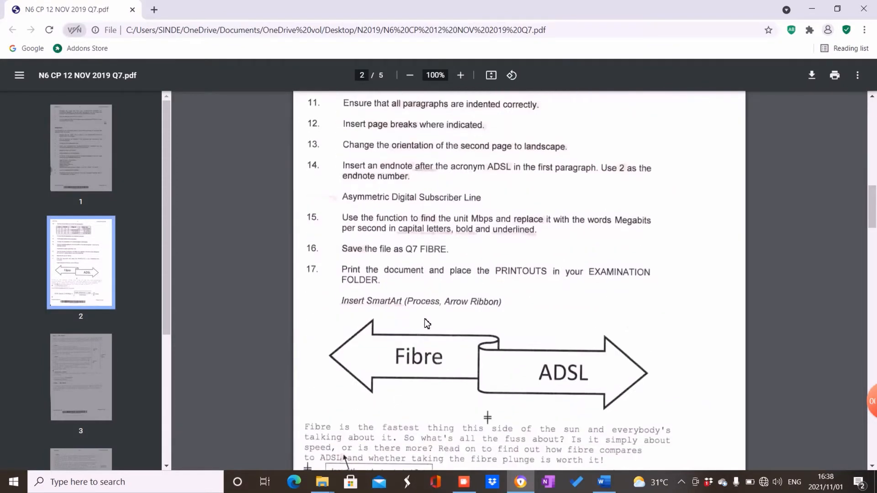
scroll(427, 321, "down", 4)
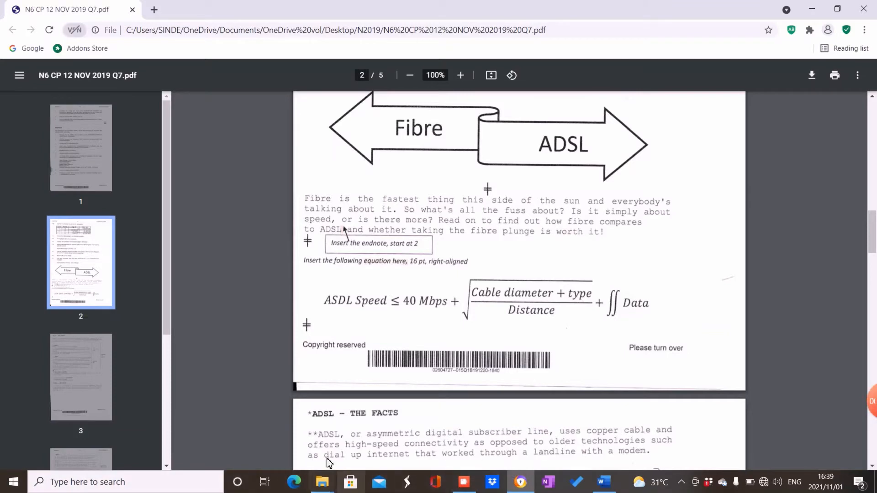
Shrink the PDF and Word windows, stack the question paper below the document, and show the opening paragraph in Word
mouse_move(530, 486)
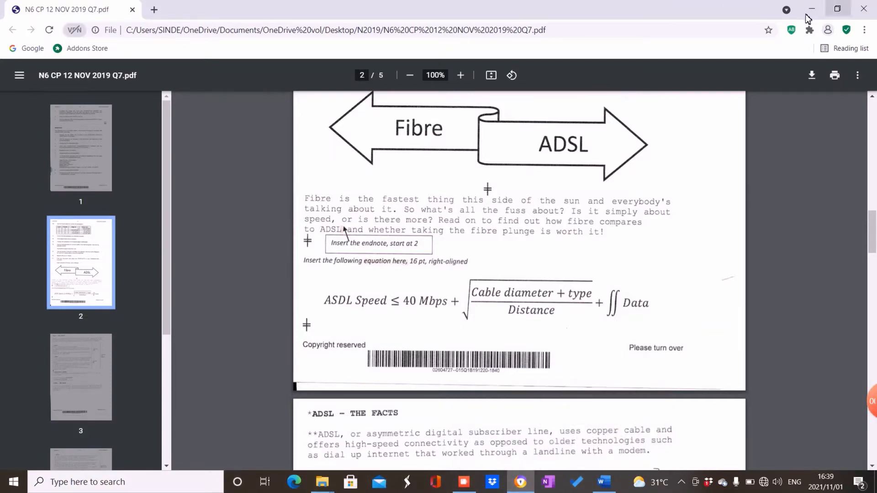
left_click(837, 9)
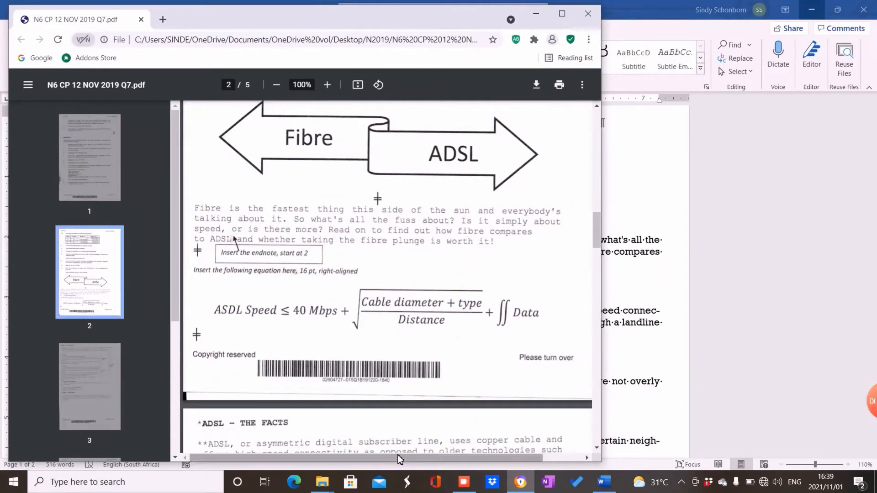
left_click_drag(401, 469, 413, 365)
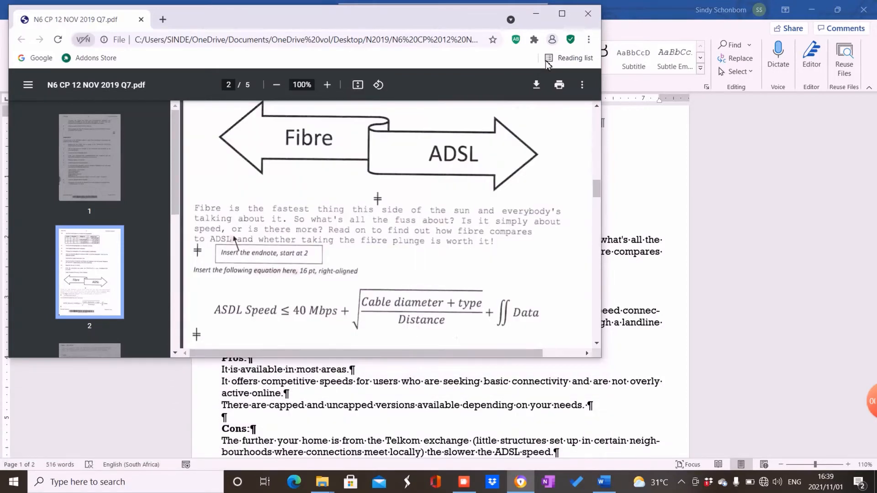
left_click(837, 10)
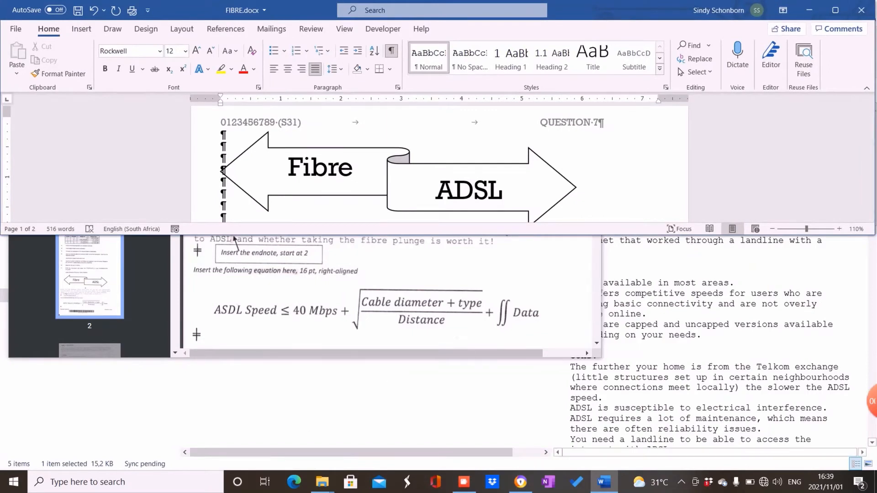
left_click(574, 275)
left_click_drag(396, 19, 382, 243)
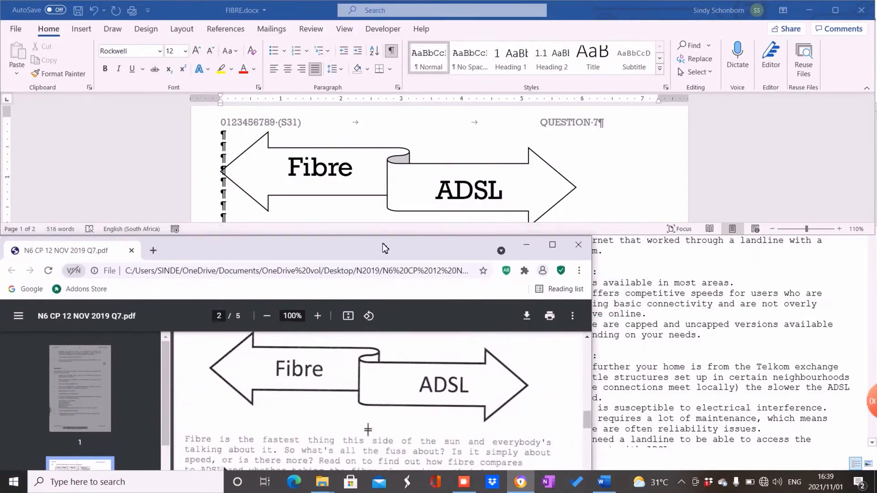
left_click(645, 160)
scroll(560, 147, "down", 4)
scroll(561, 147, "up", 2)
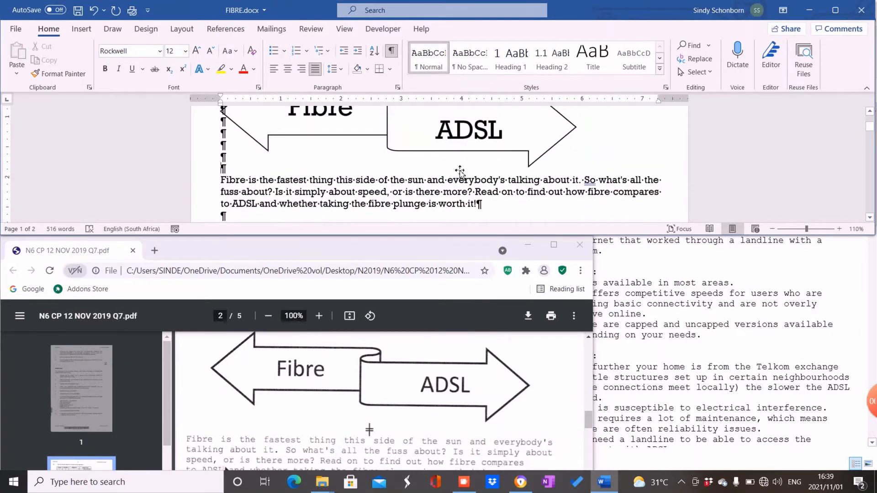
Bring the equation into view in the question paper and add two blank paragraphs above the ADSL – THE FACTS heading
left_click(420, 434)
scroll(423, 409, "down", 2)
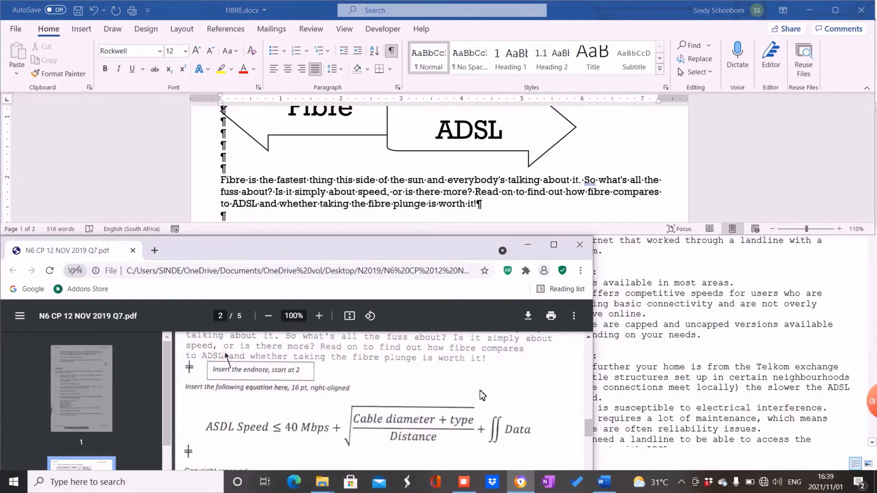
left_click(489, 211)
scroll(490, 200, "down", 3)
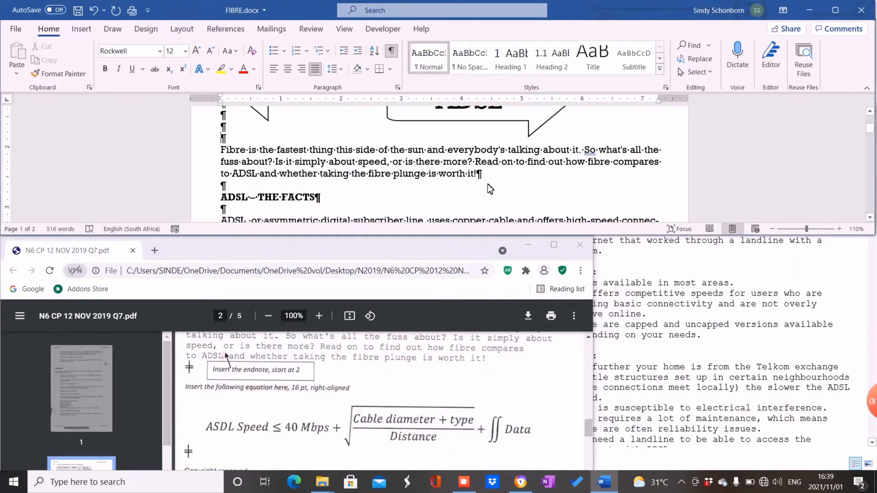
left_click(485, 120)
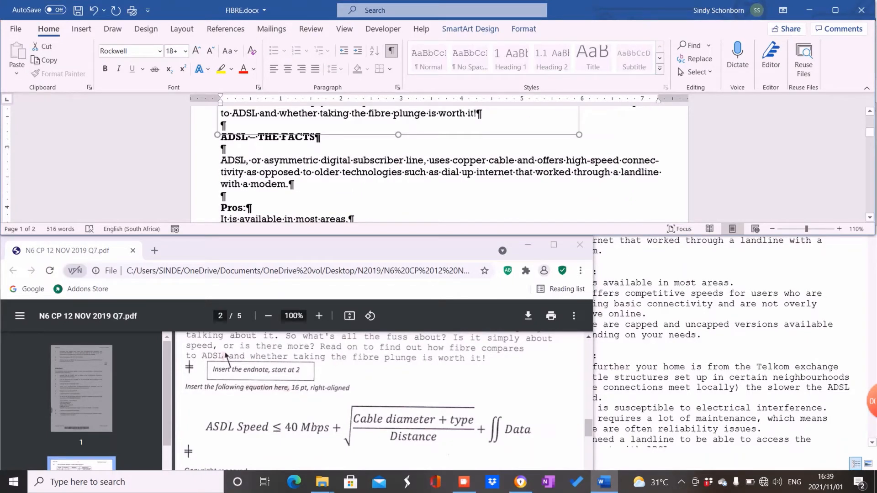
key("Escape")
key("Down")
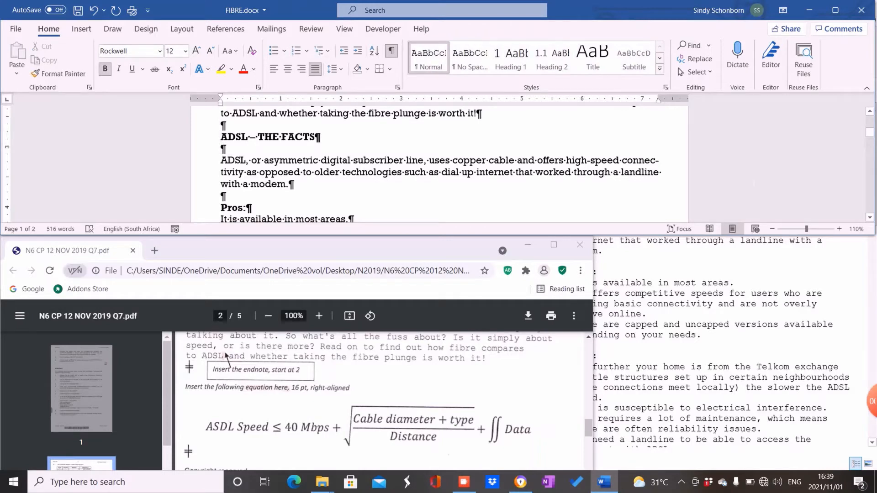
key("Return")
key("Return")
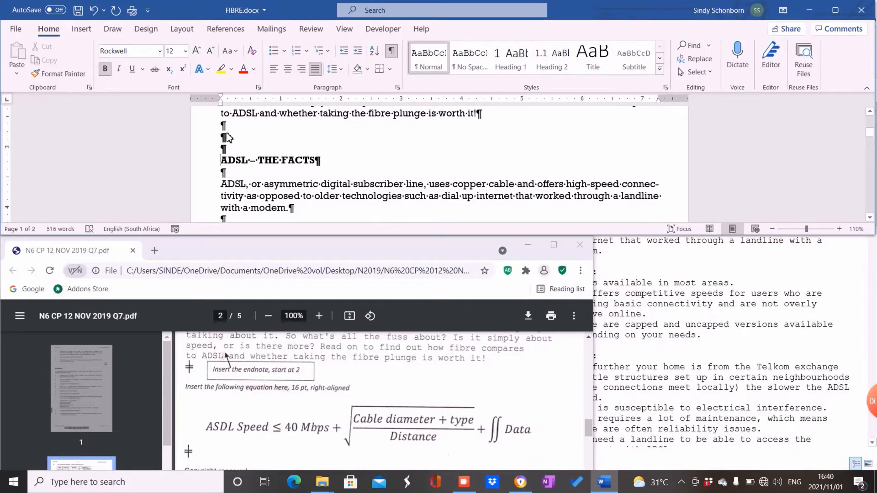
Make the document window taller and insert a new blank equation in the middle blank paragraph above the ADSL – THE FACTS heading
left_click(227, 137)
left_click(225, 137)
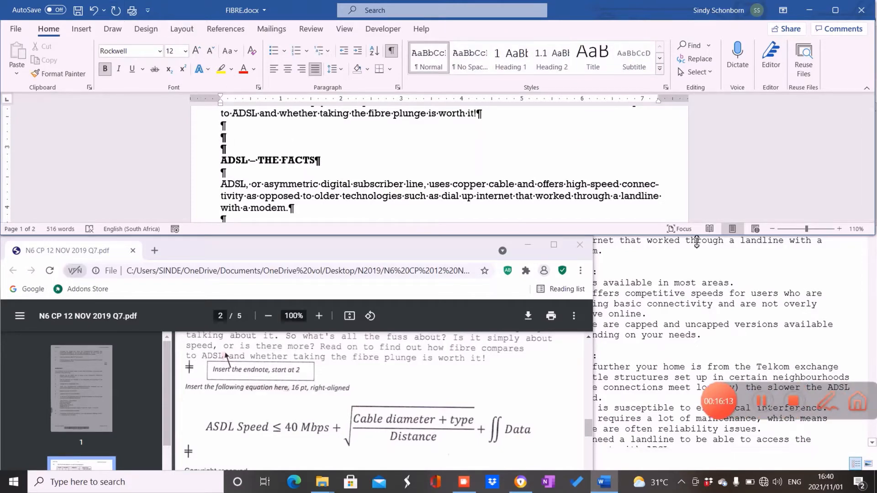
left_click_drag(696, 236, 697, 300)
left_click(85, 30)
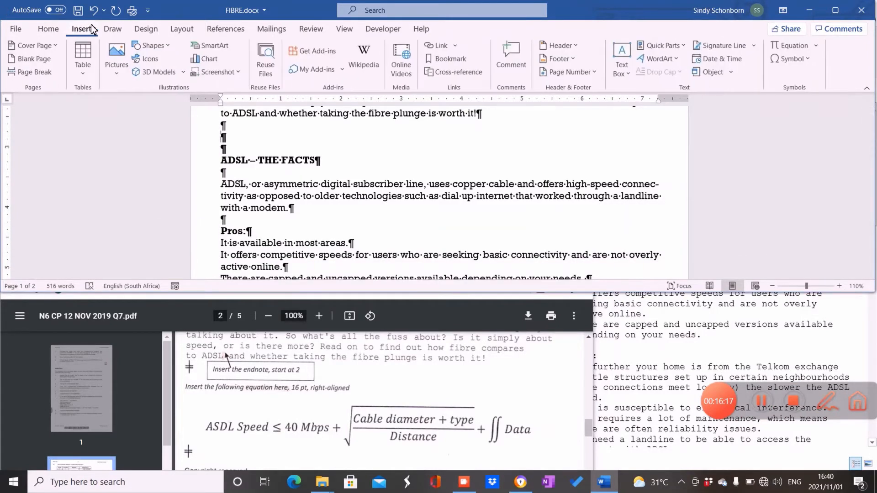
left_click(797, 45)
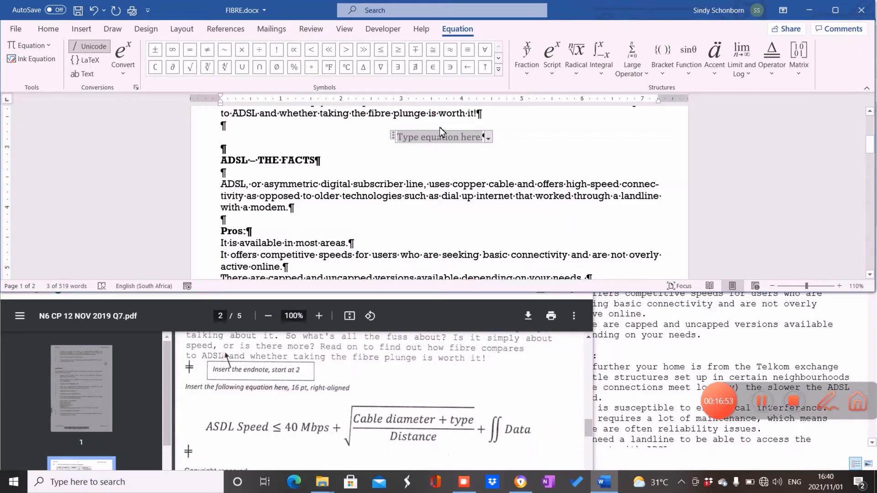
Enter "ASDL Speed" in the equation, followed by the less-than-or-equal-to symbol
type("A")
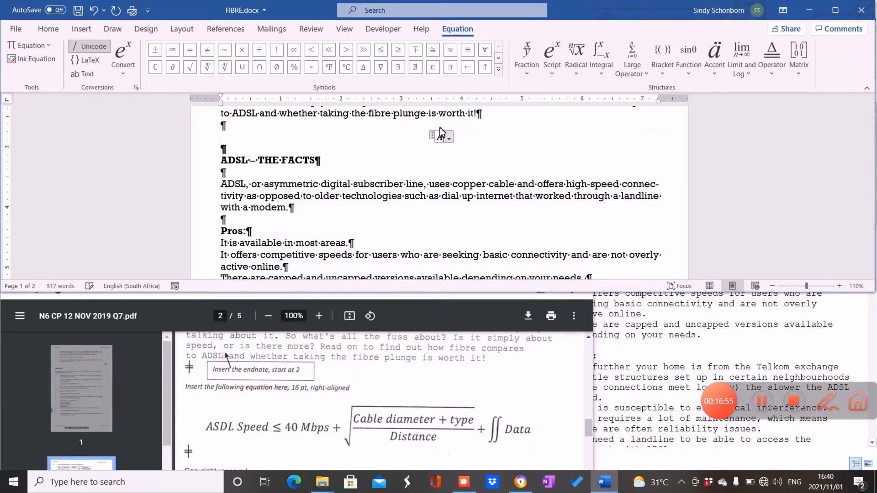
type("SDL")
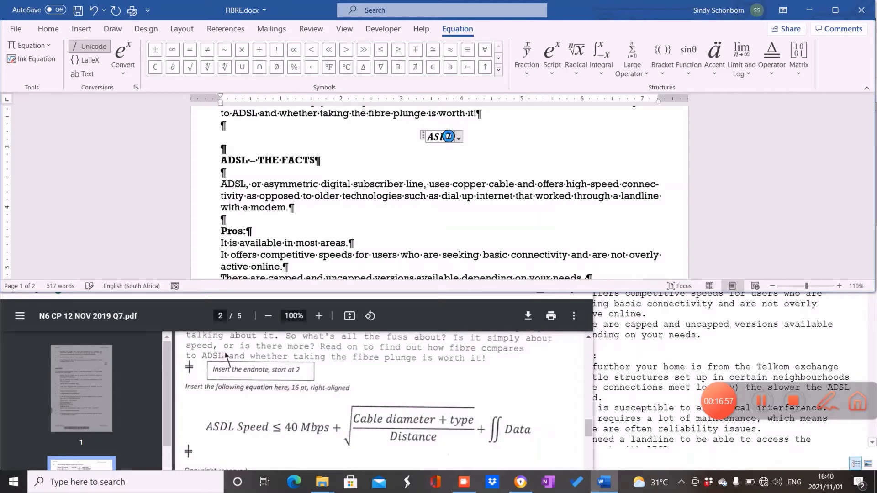
type(" S")
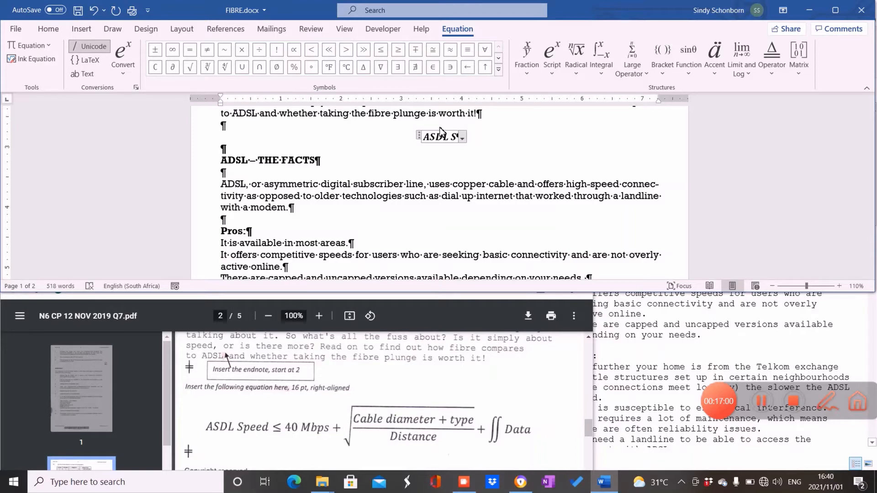
type("peed")
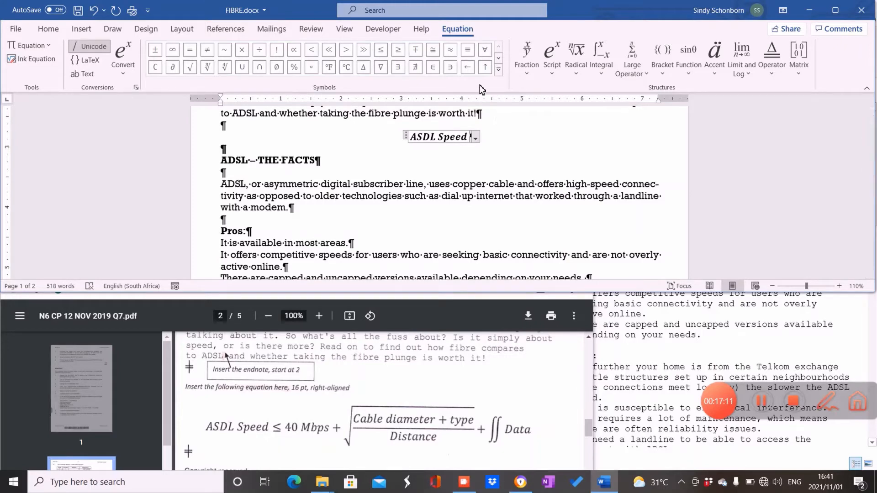
left_click(498, 70)
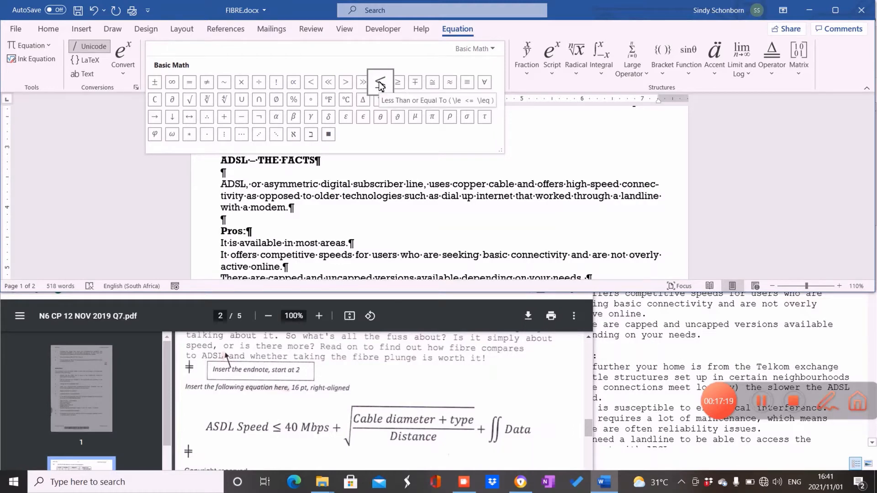
left_click(379, 85)
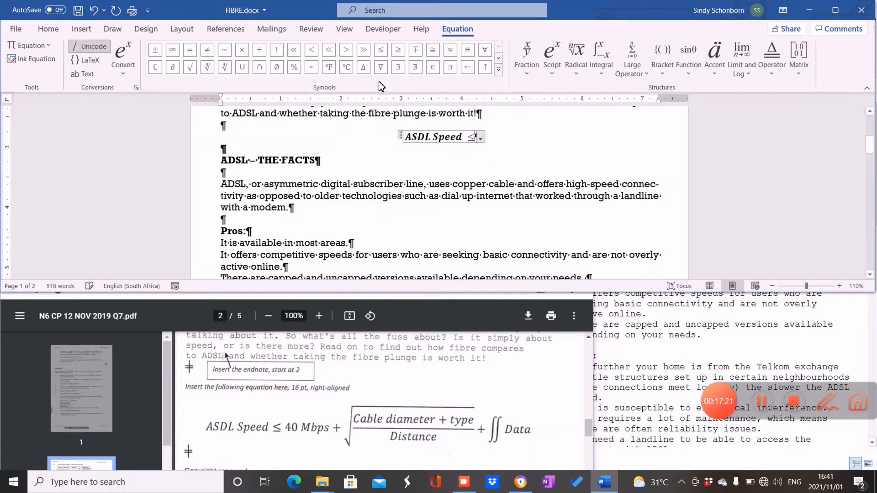
Continue the equation with "40Mbps +" after the less-than-or-equal-to symbol
type("40")
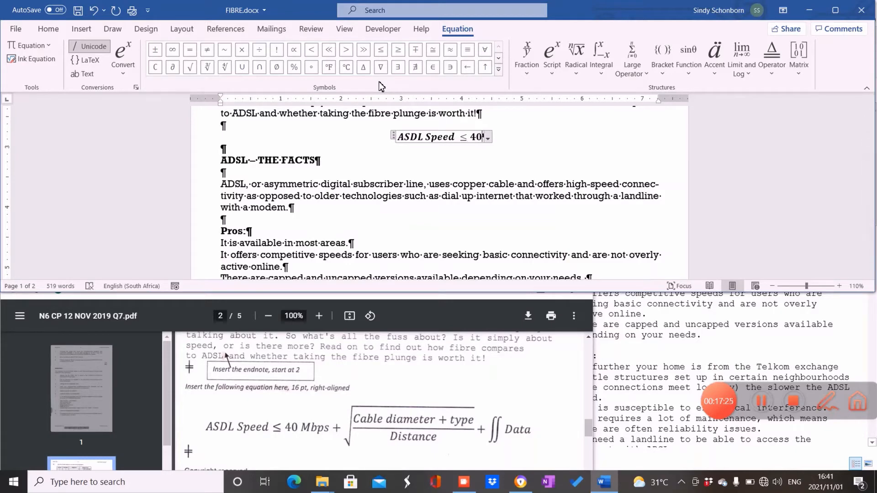
type("M")
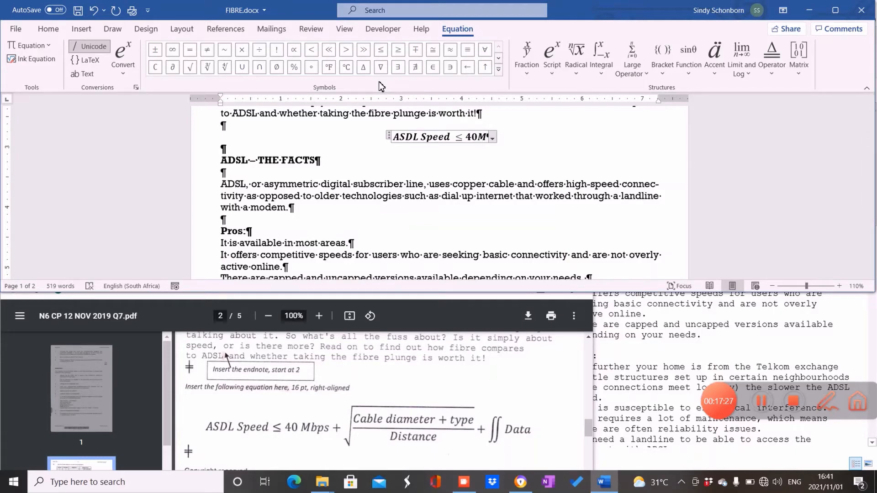
type("b")
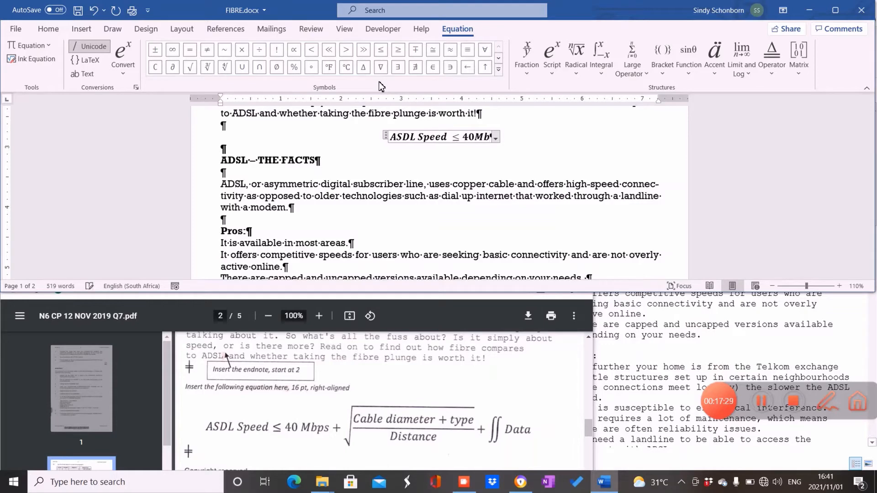
type("ps")
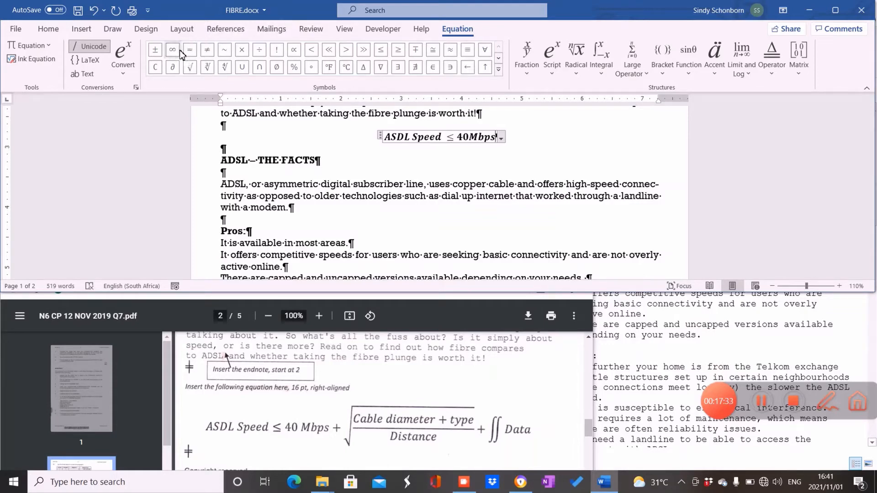
left_click(498, 69)
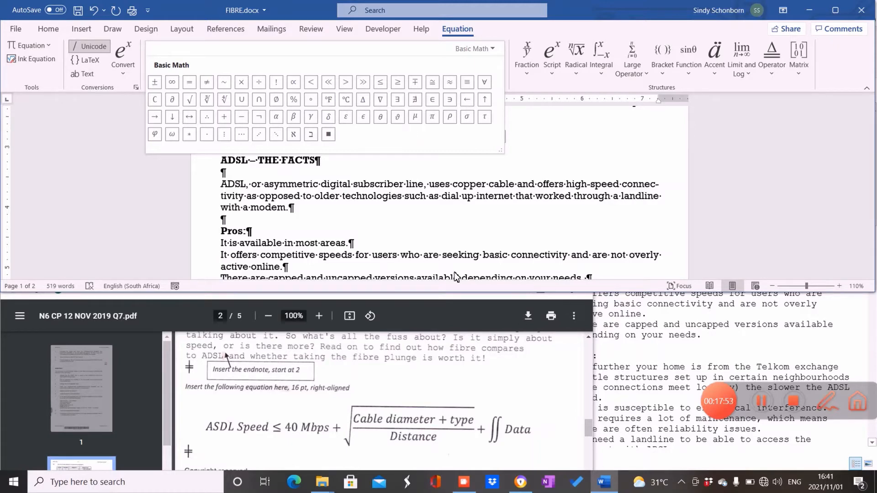
left_click(516, 172)
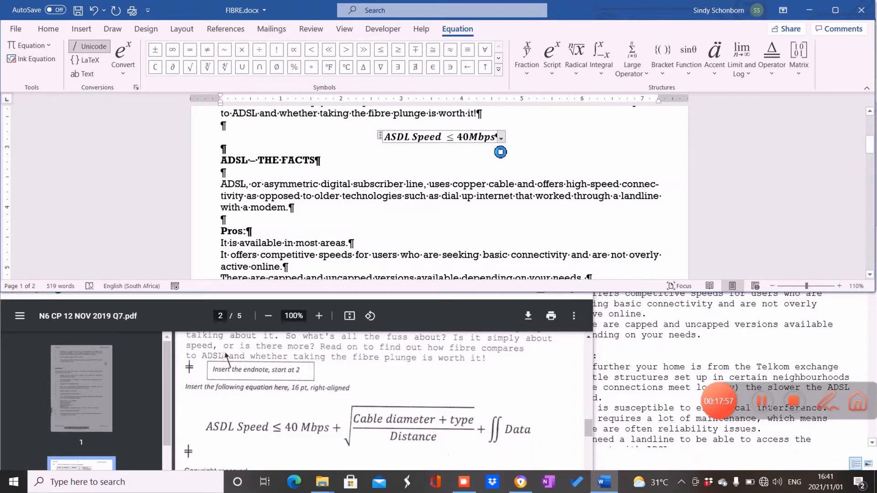
type("+")
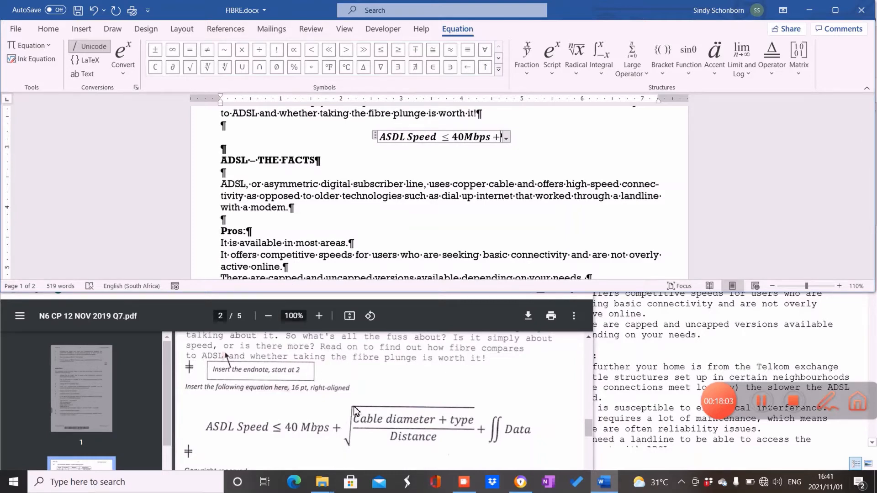
Add a square root after the plus sign and place an empty stacked fraction inside it
left_click(576, 73)
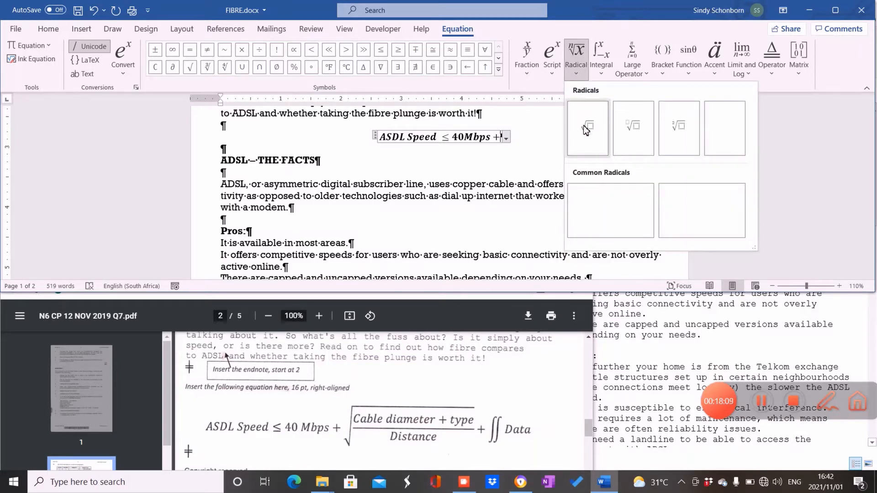
left_click(586, 129)
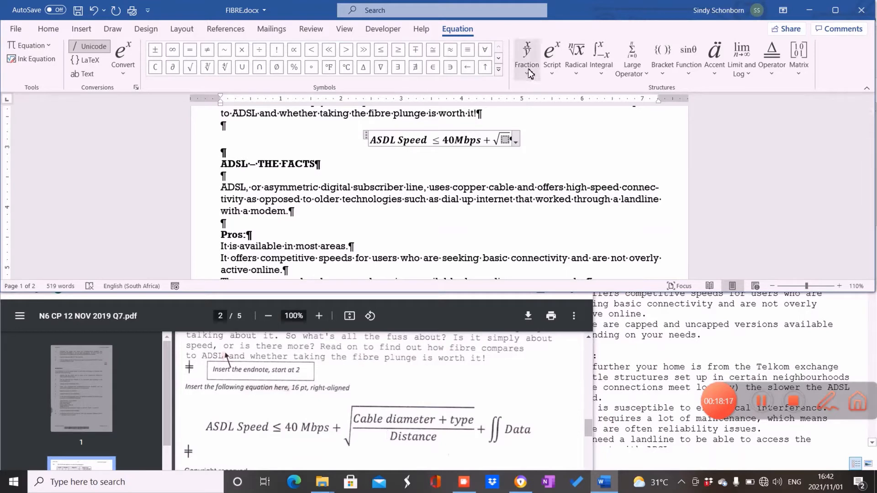
left_click(526, 57)
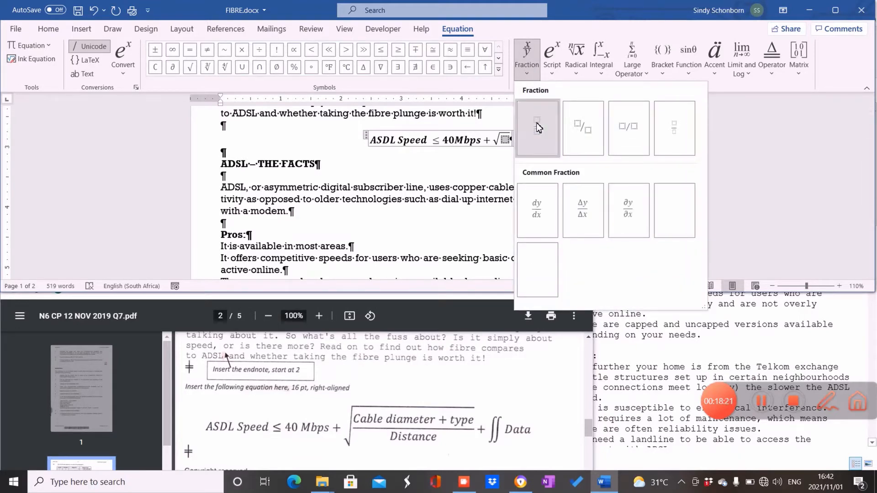
left_click(537, 127)
left_click(505, 143)
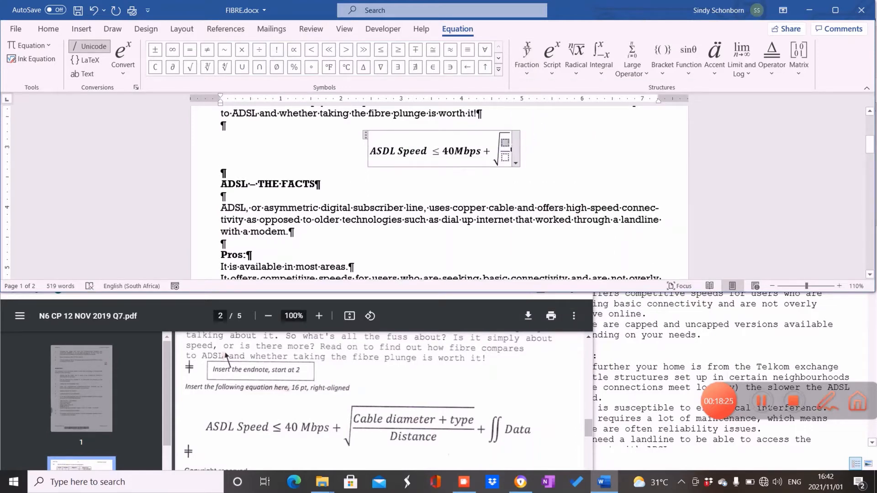
Fill the fraction with "Cable diameter + type" as the numerator and "Distance" as the denominator
type("C")
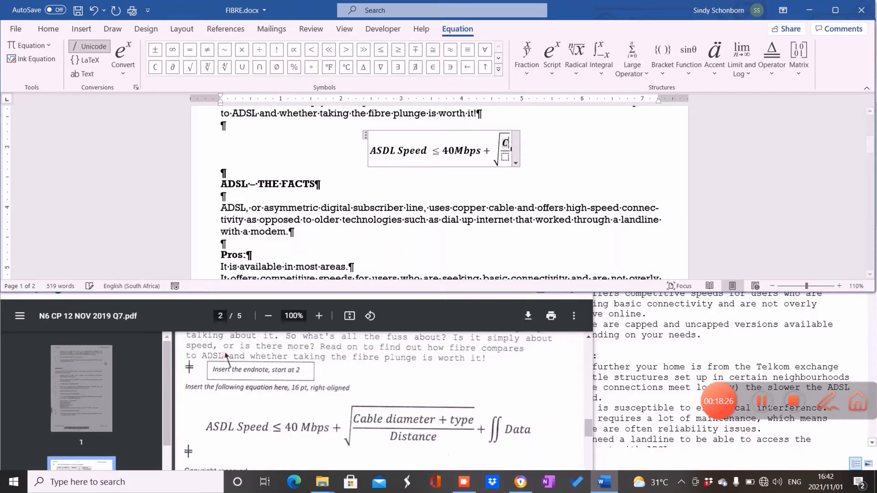
type("able diameter")
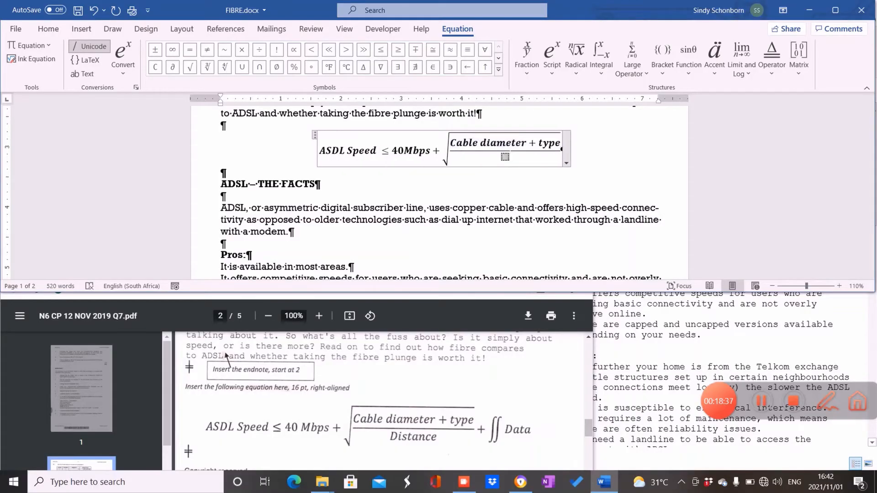
type("D")
type("istance")
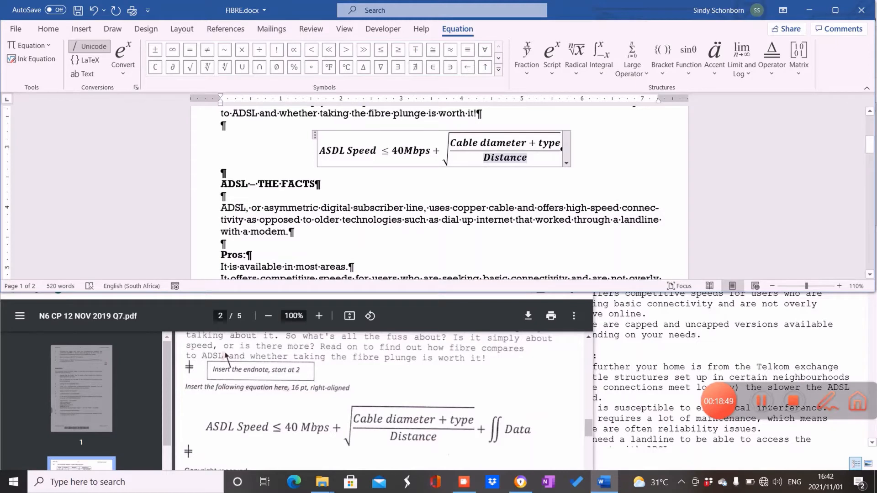
Try to add a plus sign directly after the fraction inside the square root, then delete it
key("Up")
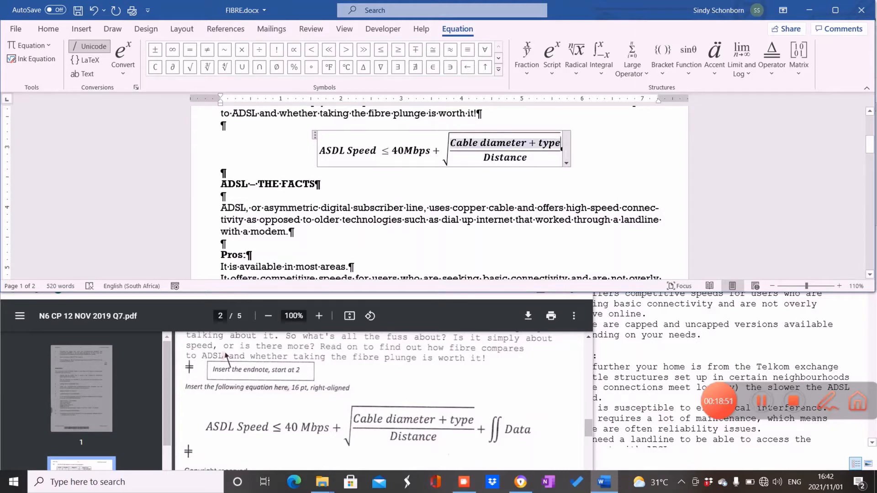
key("Down")
key("Right")
key("Right")
key("Right")
key("Right")
key("Right")
key("Right")
key("Right")
key("Right")
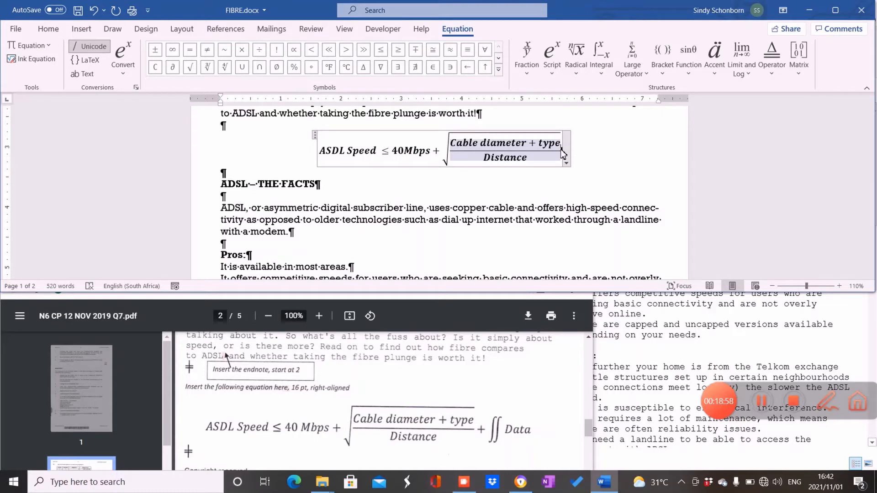
type("+")
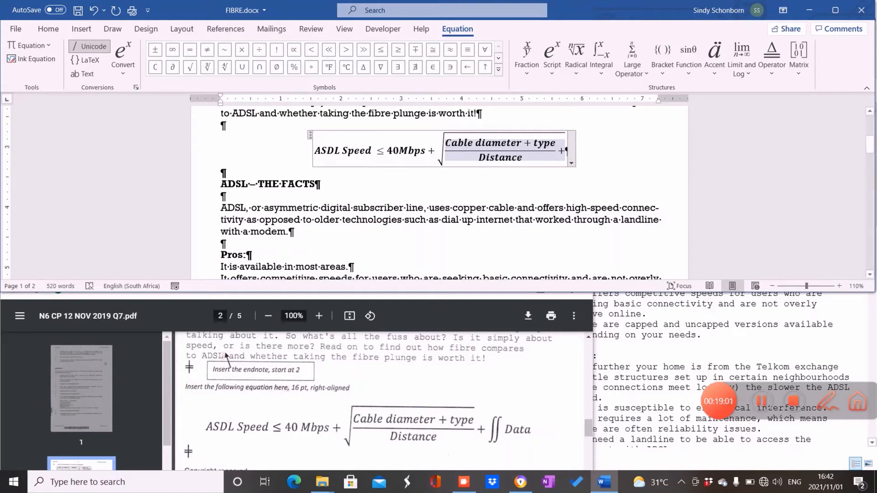
key("BackSpace")
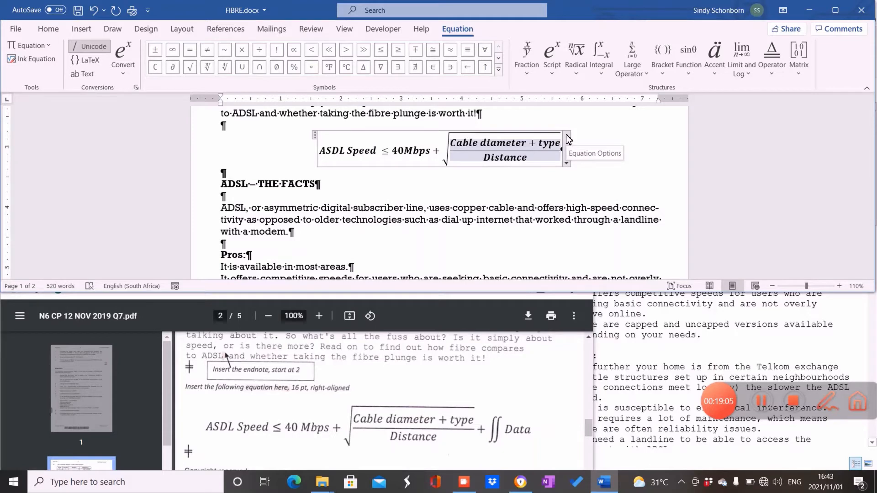
Add a plus sign after the square root in the equation, followed by an empty double integral without limits
key("Right")
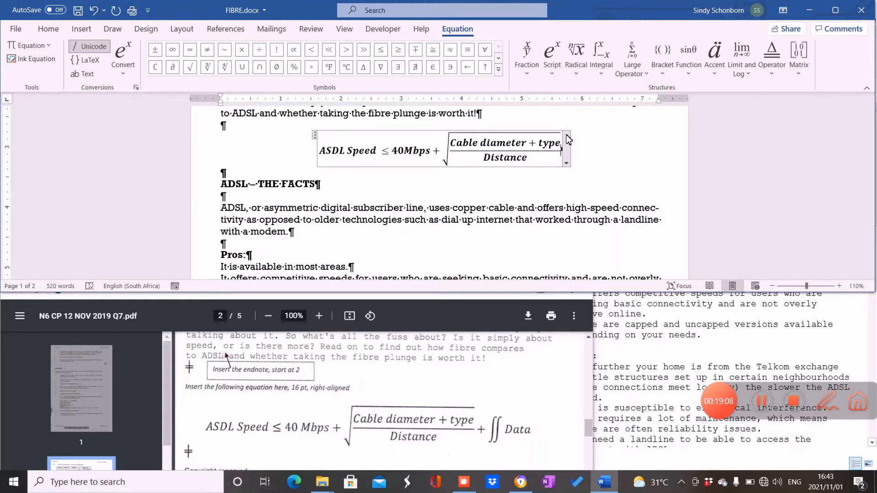
type("+")
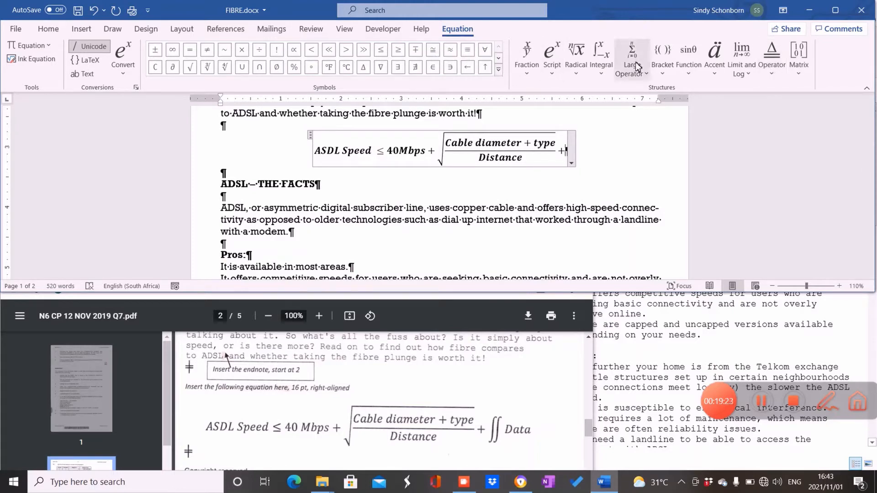
left_click(498, 70)
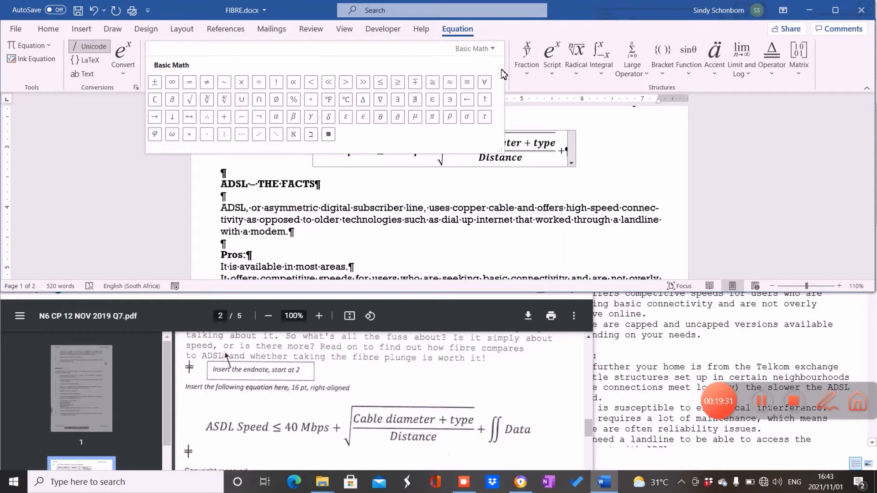
left_click(718, 76)
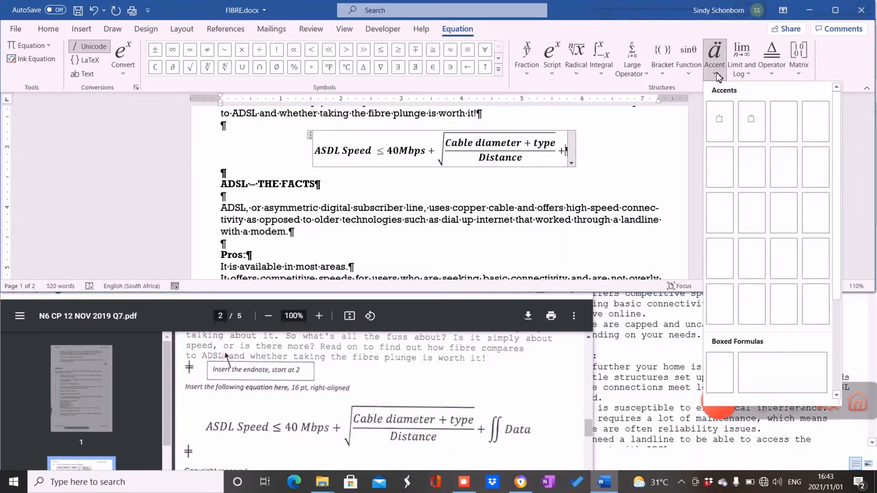
left_click(748, 74)
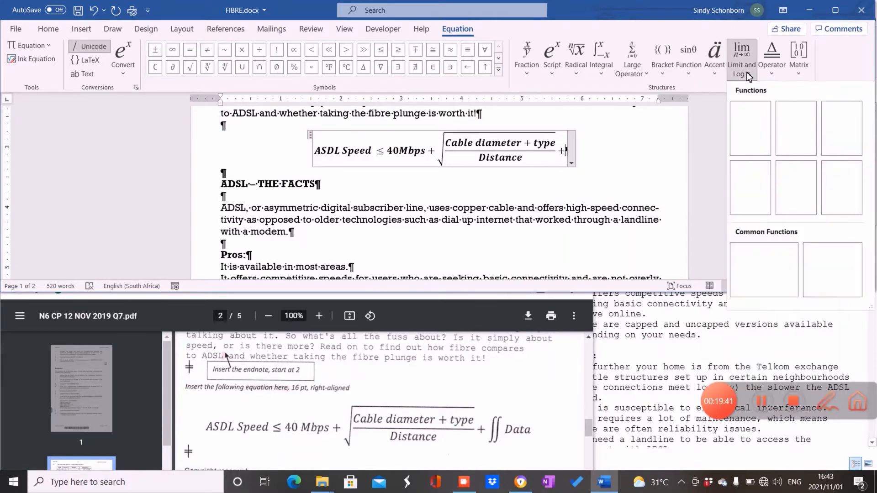
left_click(779, 78)
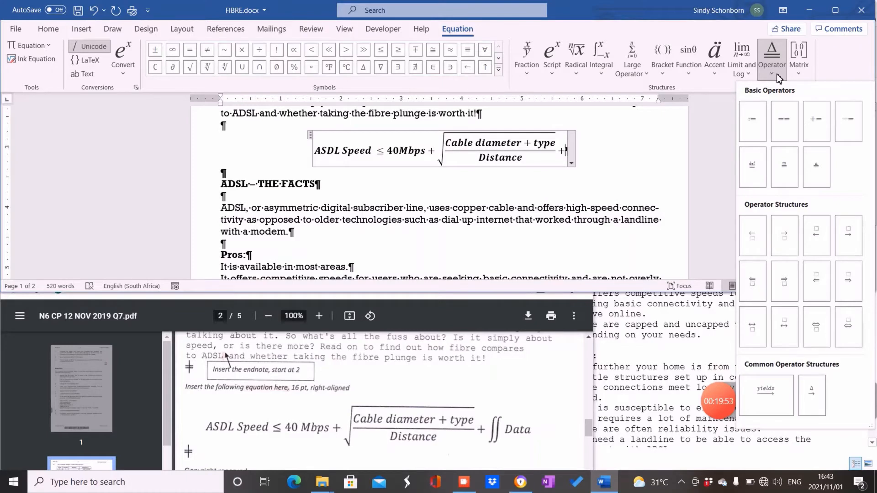
left_click(802, 77)
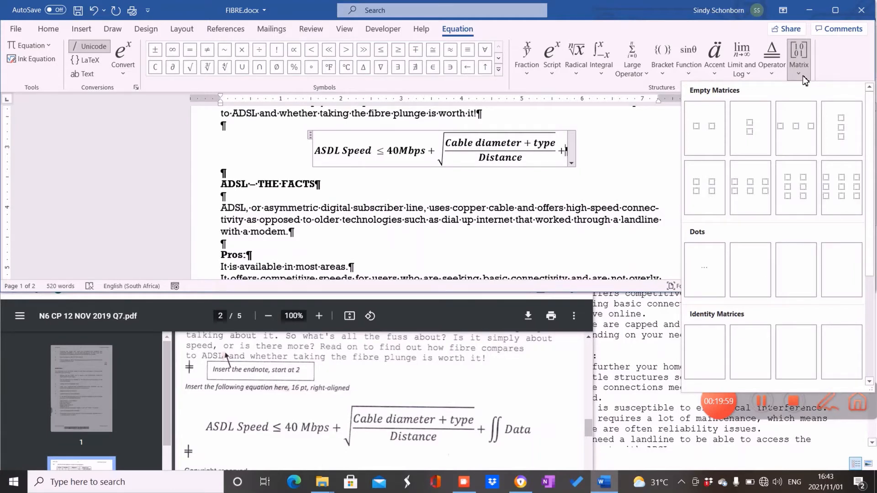
left_click(601, 75)
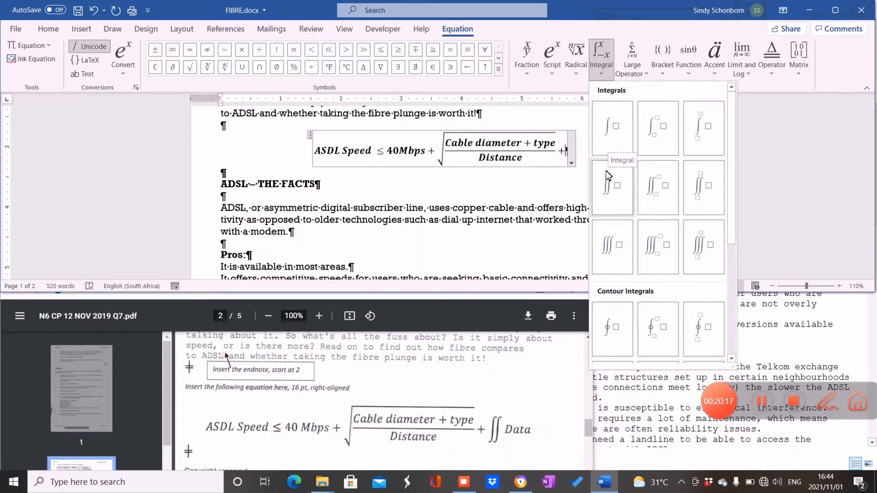
left_click(617, 192)
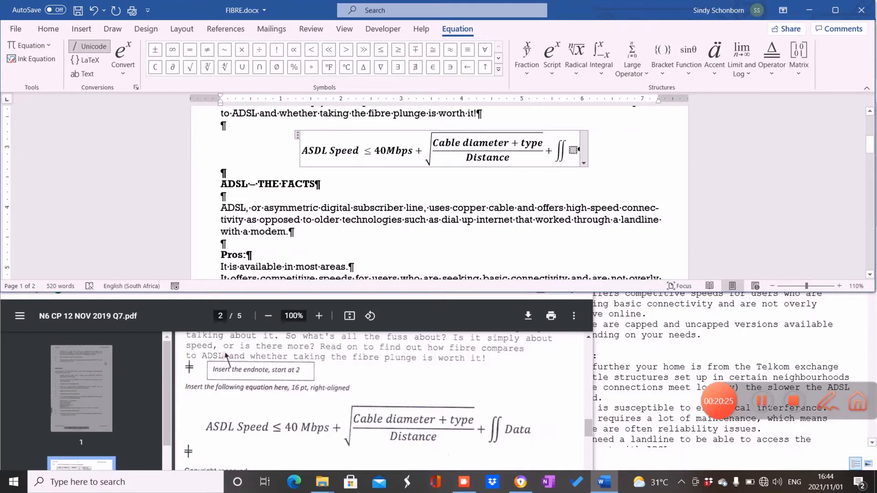
Enter "Data" as the content of the double integral and leave the finished equation
type("D")
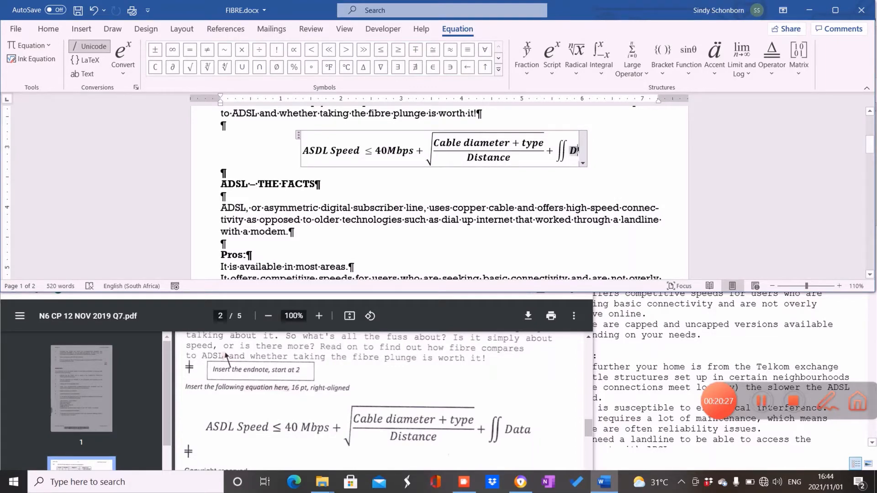
type("ata")
key("Right")
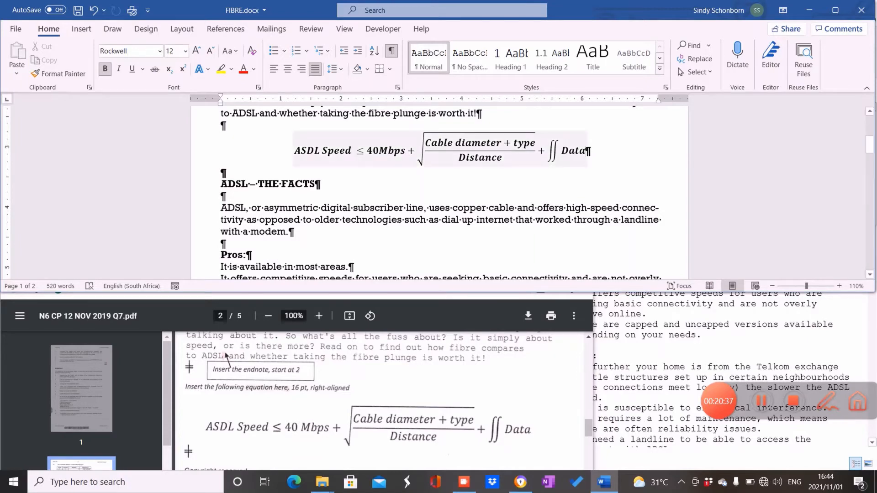
left_click(536, 151)
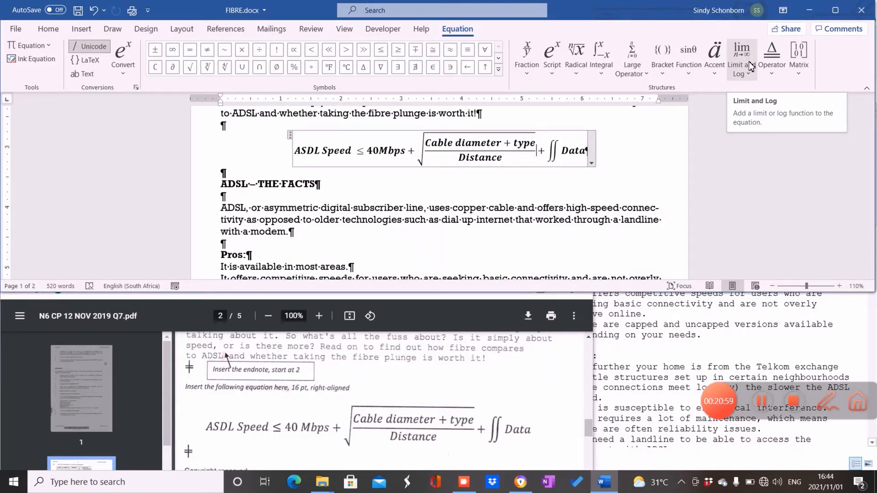
left_click(751, 77)
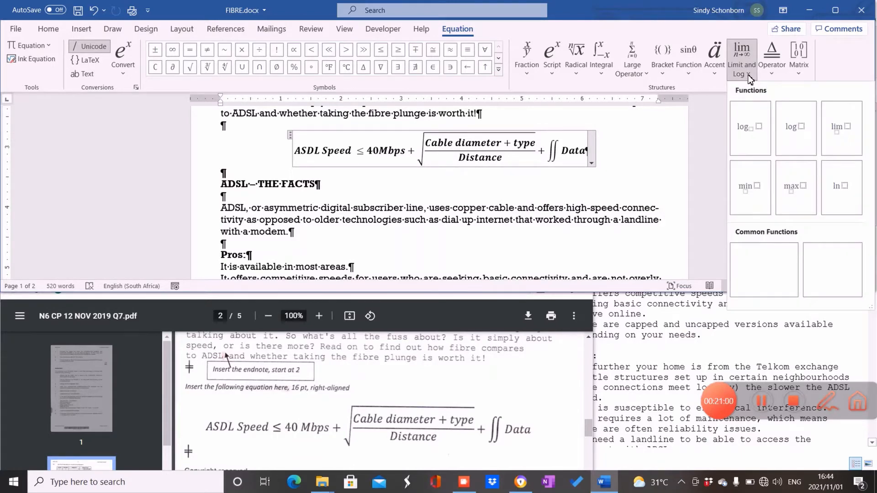
left_click(773, 75)
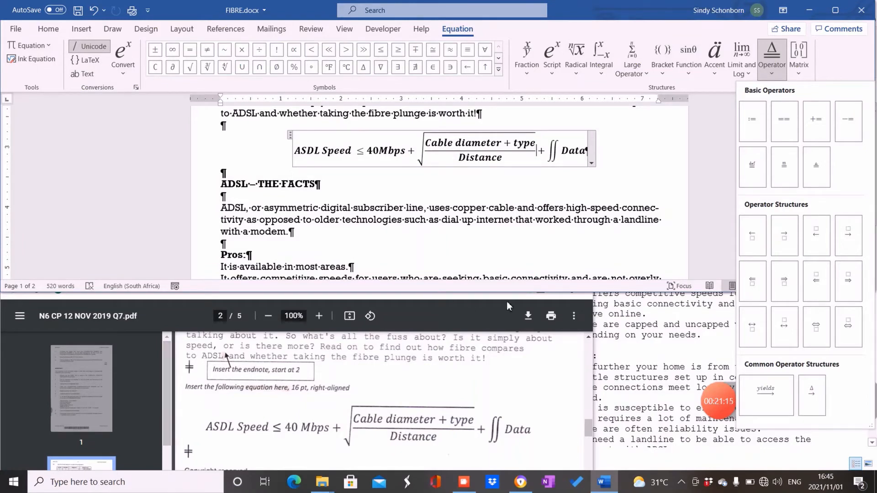
Switch to the exam PDF in the browser and read the Question 7 instructions from page 1 through the page-break note on page 3
left_click(469, 313)
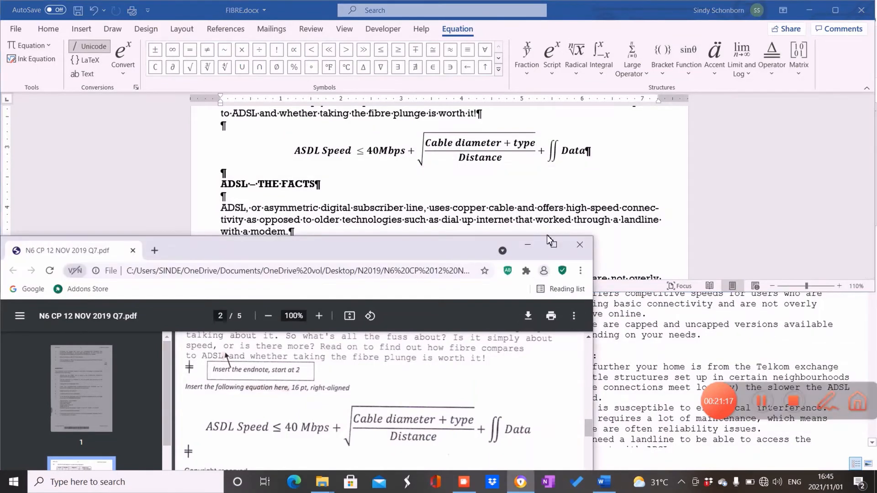
left_click(554, 246)
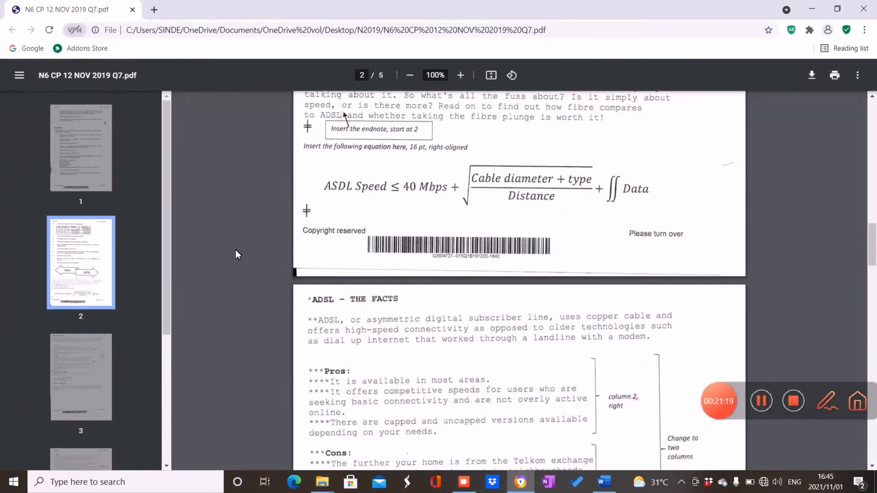
left_click(84, 176)
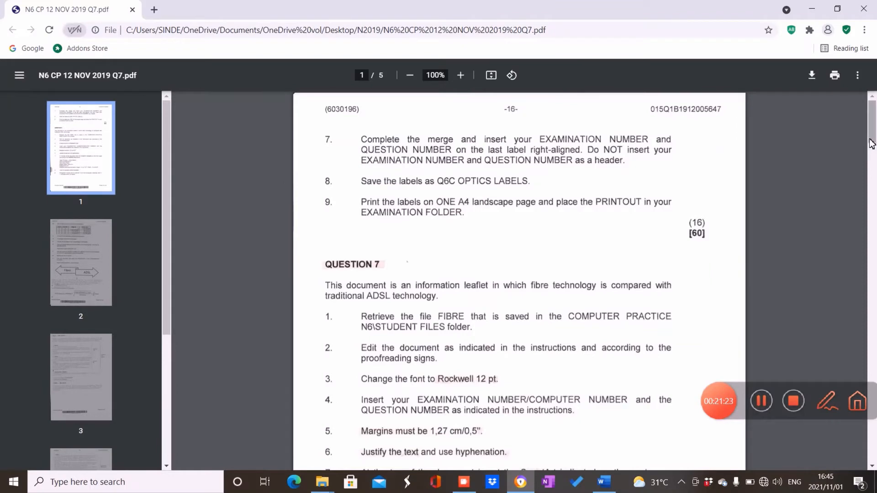
scroll(715, 371, "down", 3)
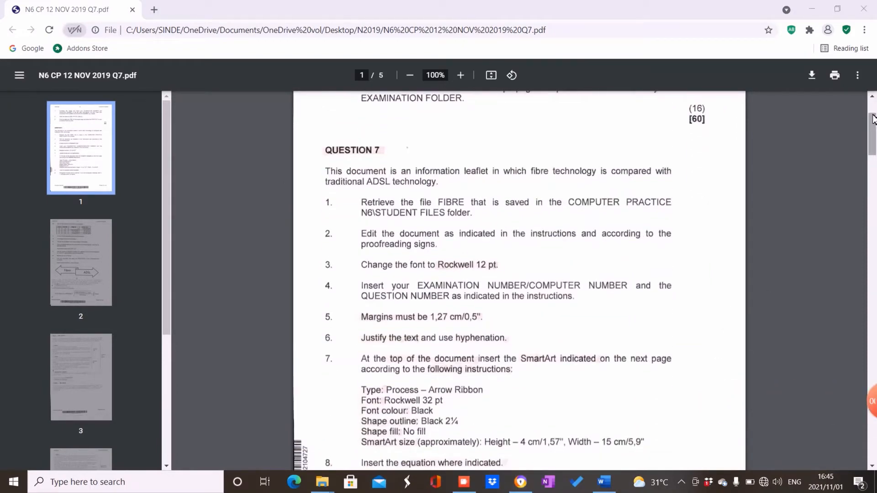
left_click_drag(873, 127, 875, 147)
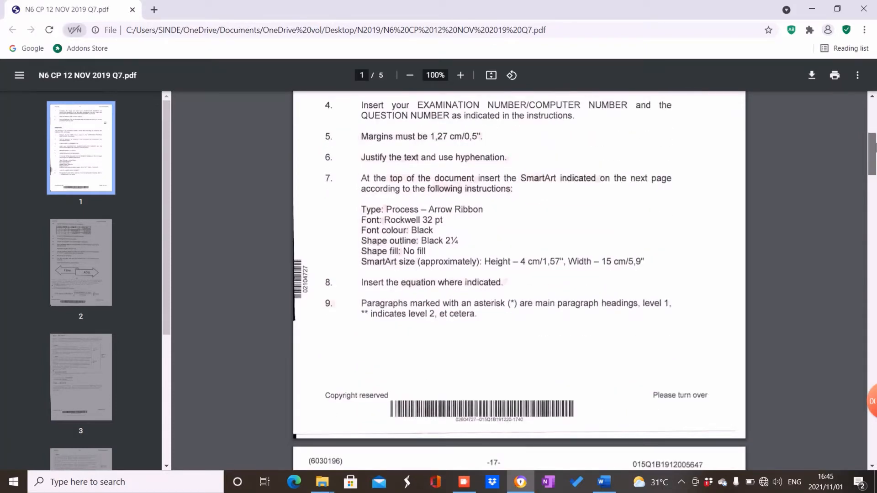
left_click_drag(875, 146, 875, 185)
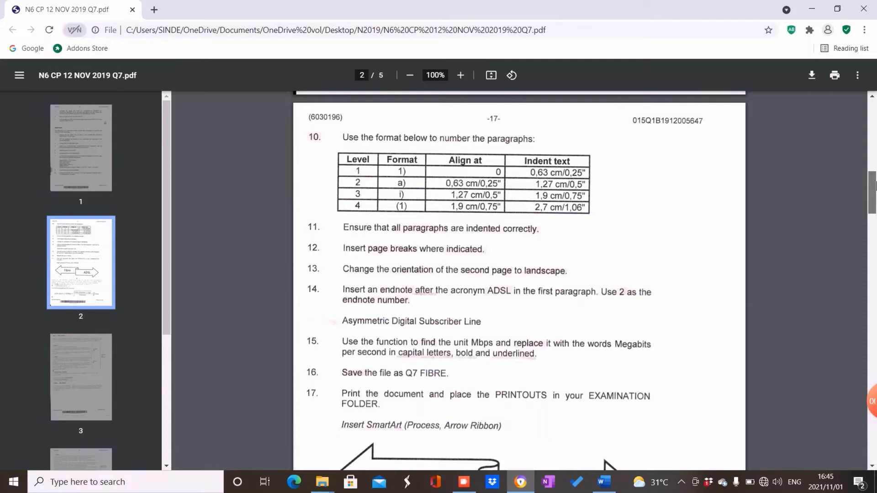
left_click_drag(876, 184, 875, 192)
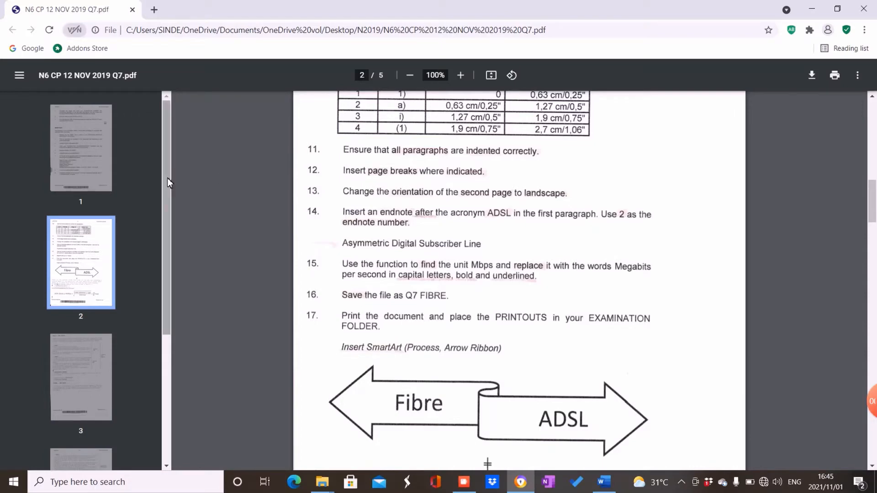
left_click(80, 257)
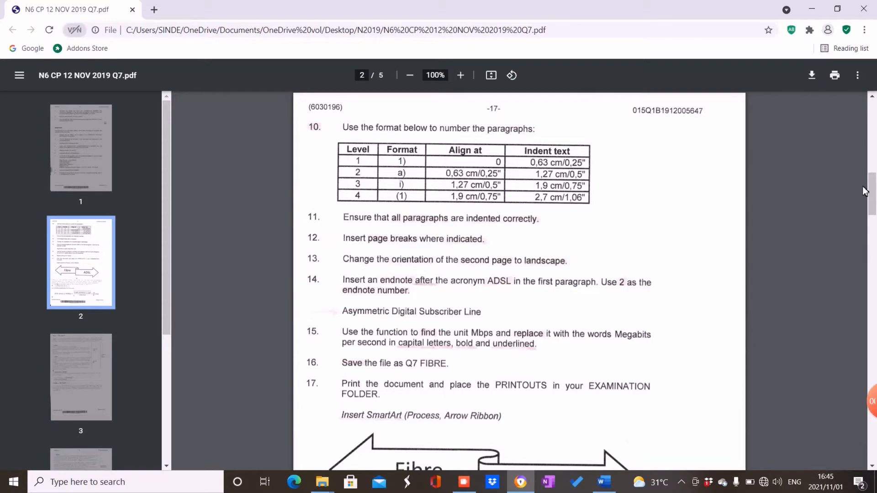
left_click_drag(873, 193, 863, 291)
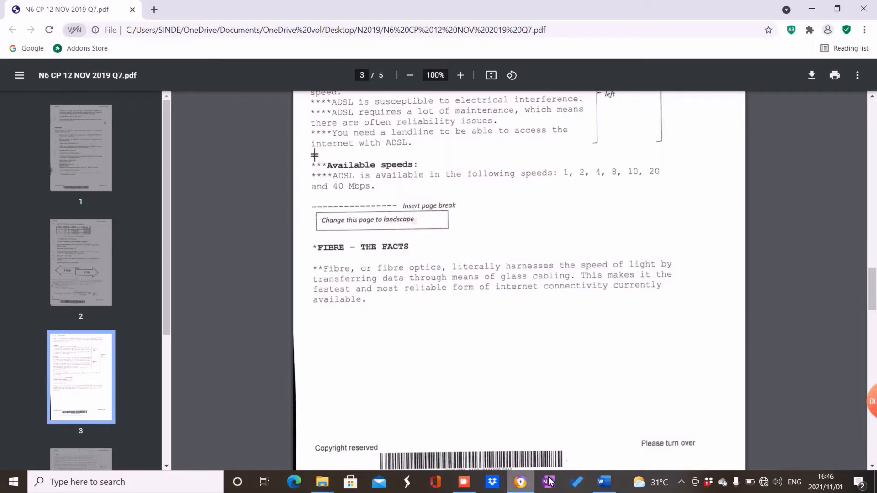
Switch back to FIBRE.docx in Word and insert a Next Page section break before the "FIBRE – THE FACTS" heading
left_click(601, 488)
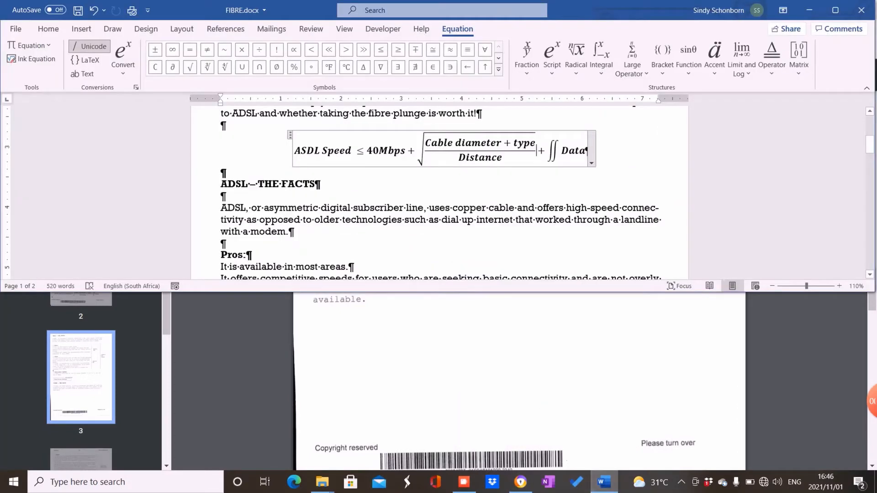
left_click(835, 10)
left_click_drag(872, 210, 872, 247)
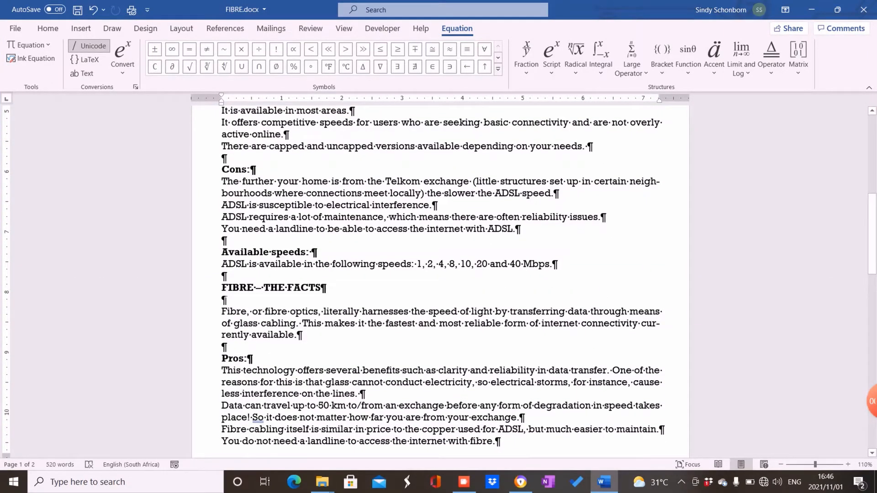
left_click(223, 288)
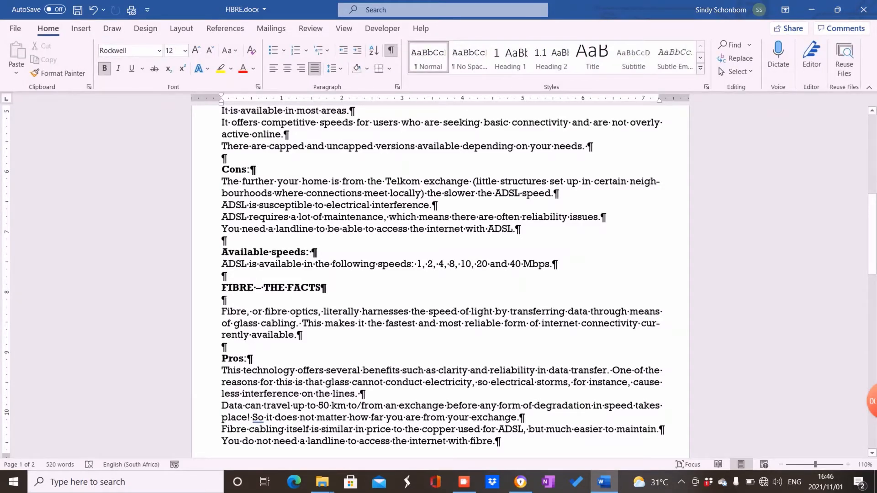
left_click(182, 29)
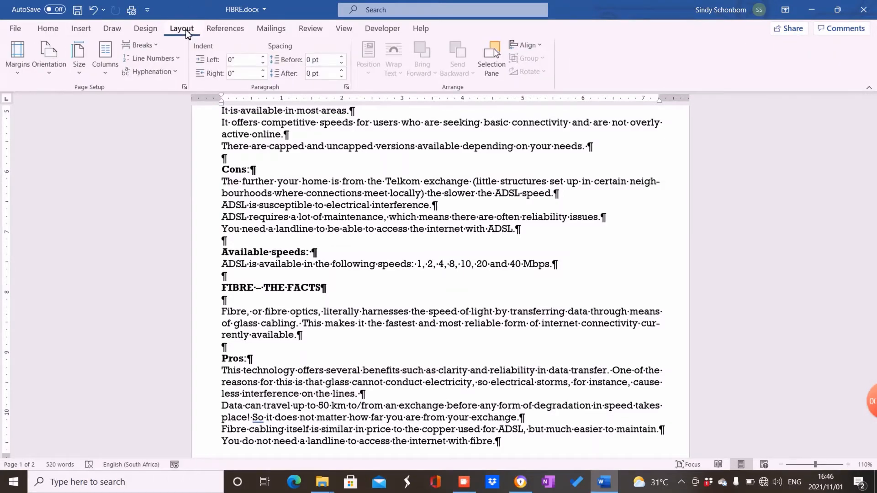
left_click(153, 45)
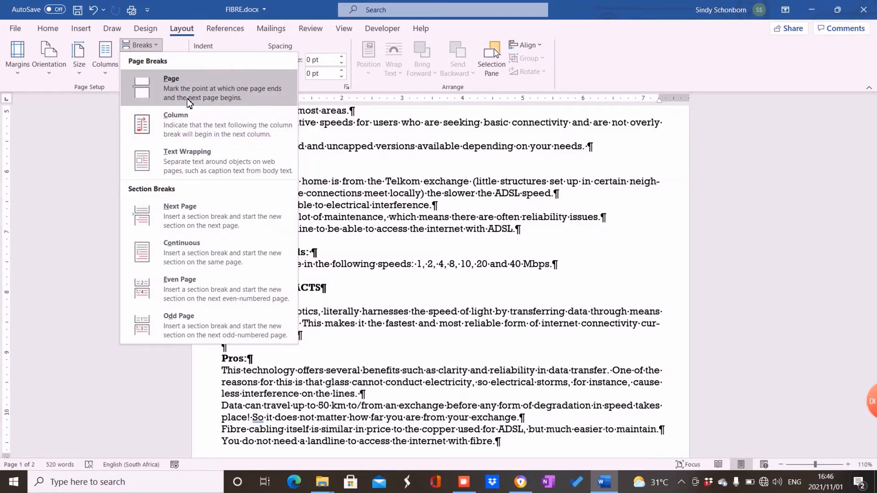
left_click(167, 211)
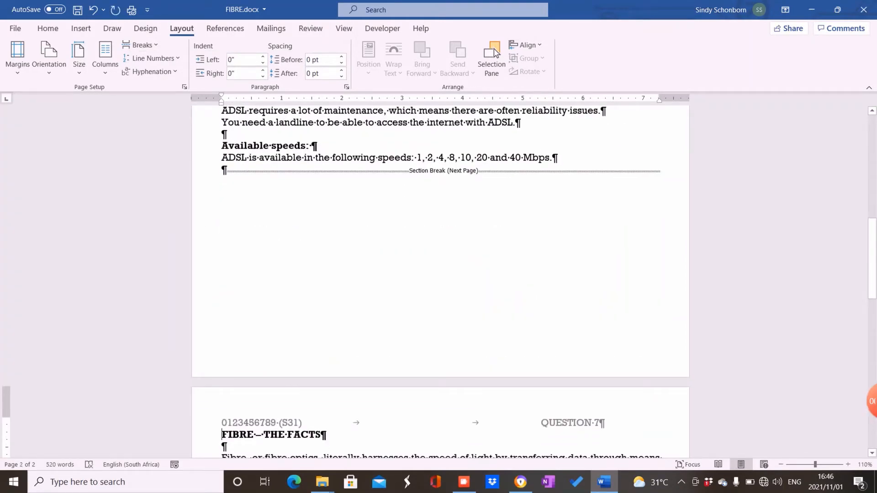
Check the next page-break instruction in the exam PDF, then insert a Next Page section break before the "ADSL VS FIBRE" heading in Word
left_click(520, 483)
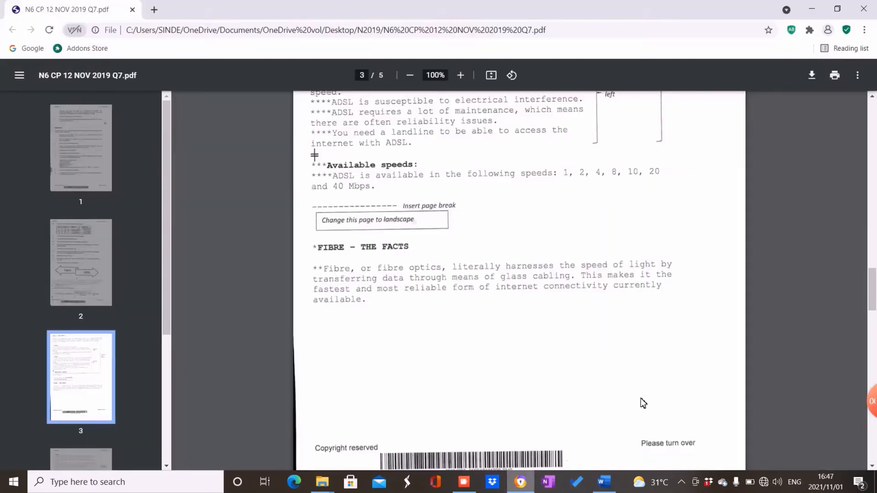
left_click_drag(875, 286, 875, 355)
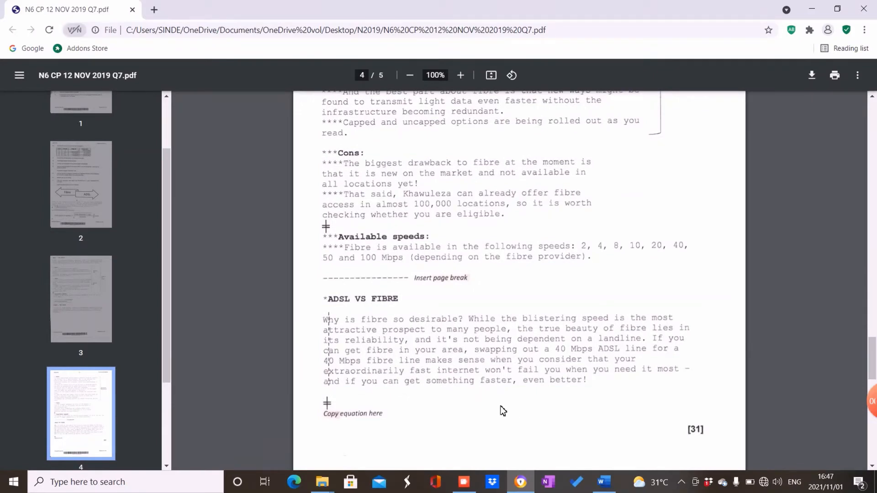
left_click(604, 481)
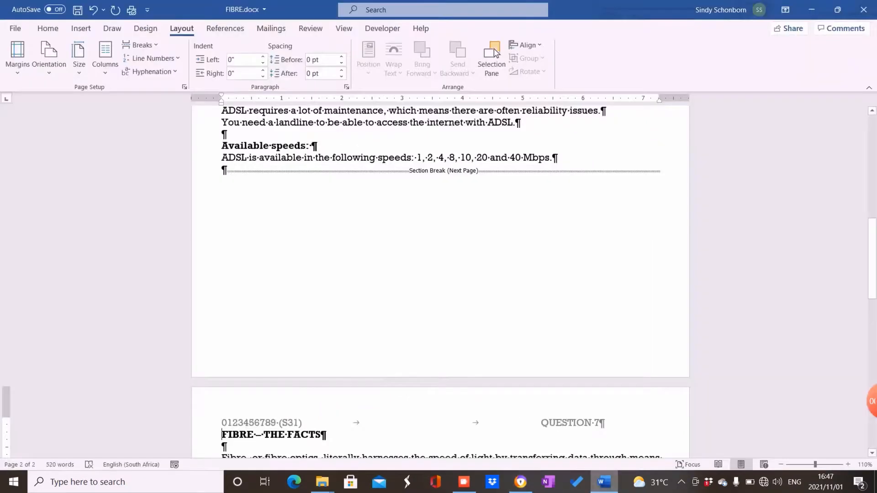
left_click_drag(875, 267, 873, 396)
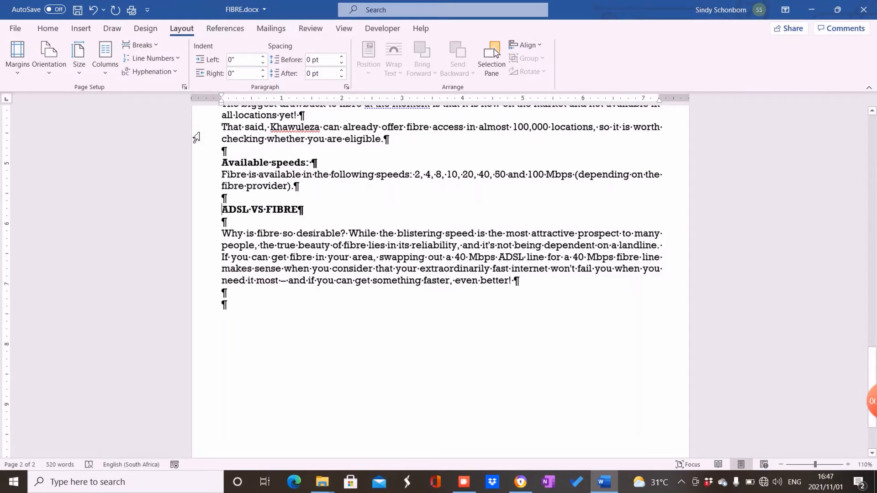
left_click(147, 48)
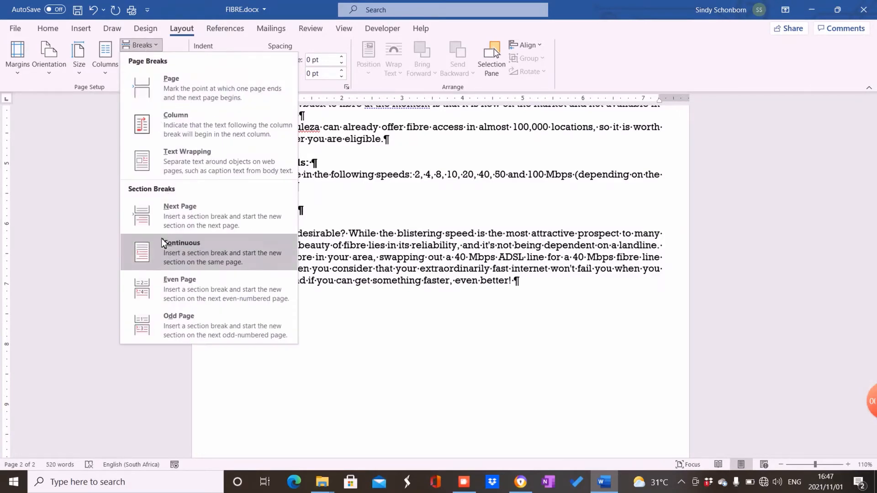
left_click(160, 215)
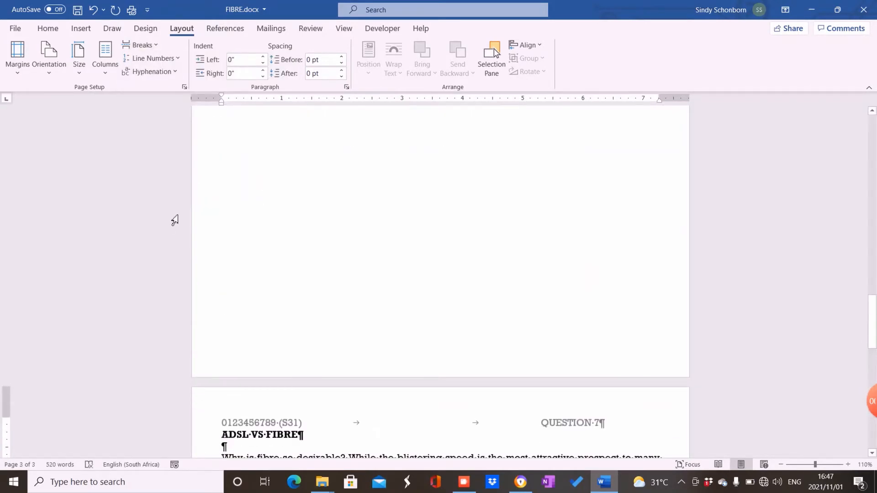
Switch to the exam PDF, check the page orientation instruction on page 2, and return to FIBRE.docx in Word
left_click(519, 482)
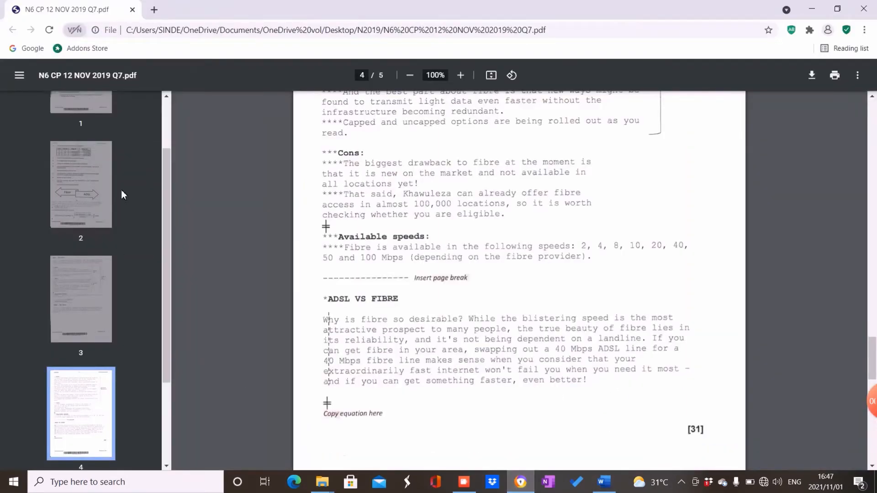
left_click(86, 161)
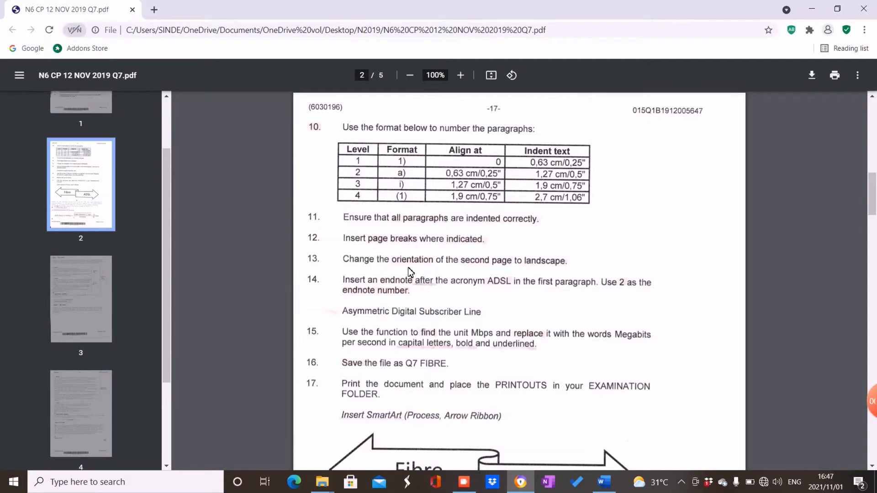
left_click(604, 482)
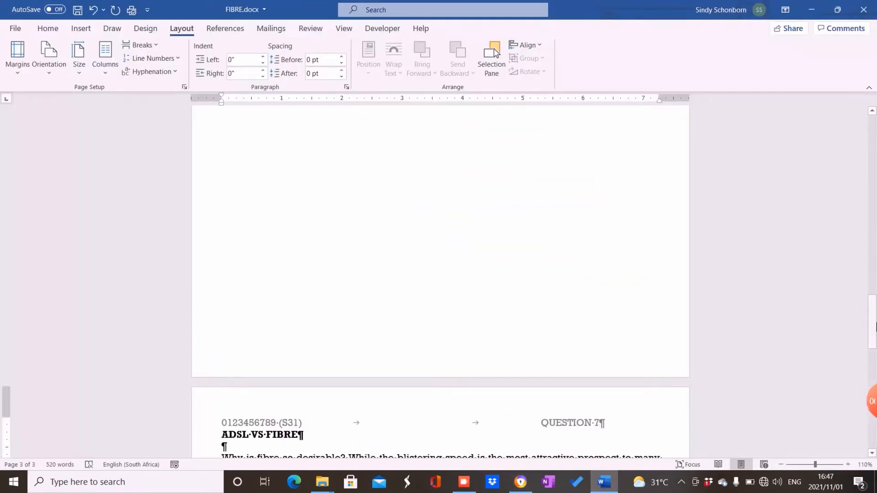
Change the orientation of the second page, starting at the "FIBRE – THE FACTS" heading, to landscape
left_click_drag(872, 322, 875, 96)
left_click_drag(874, 130, 874, 296)
left_click_drag(872, 370, 861, 251)
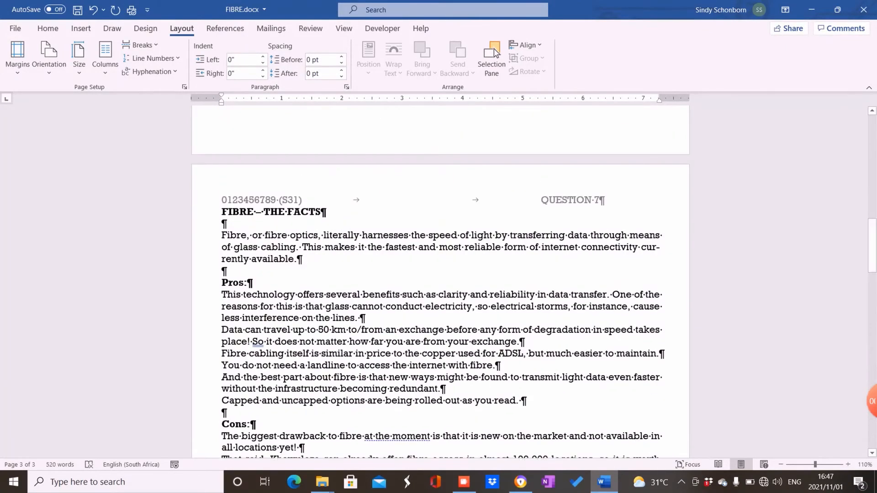
left_click(229, 212)
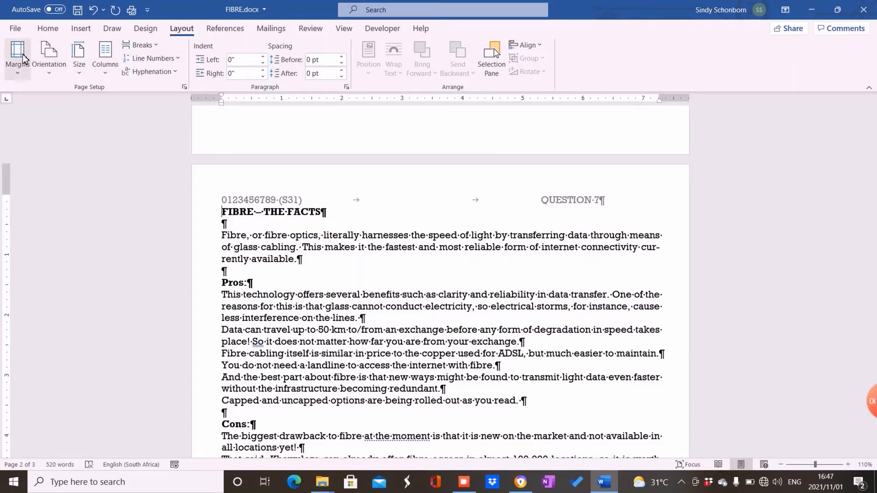
left_click(49, 61)
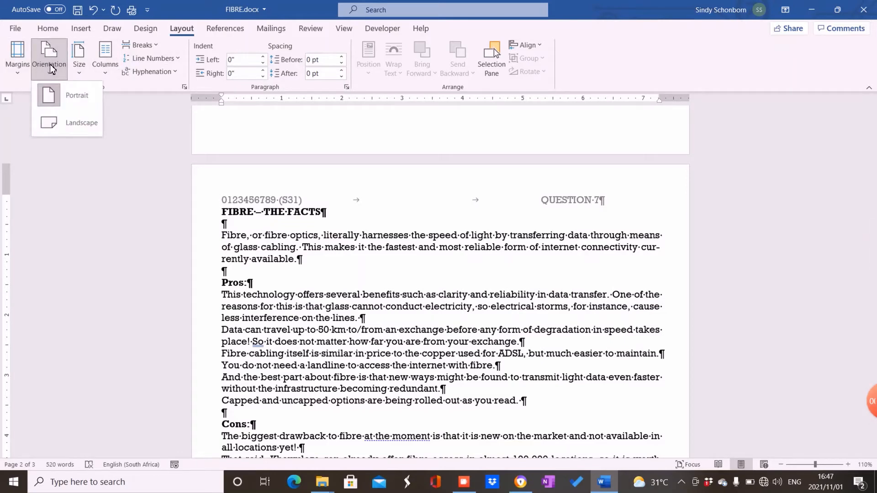
left_click(75, 129)
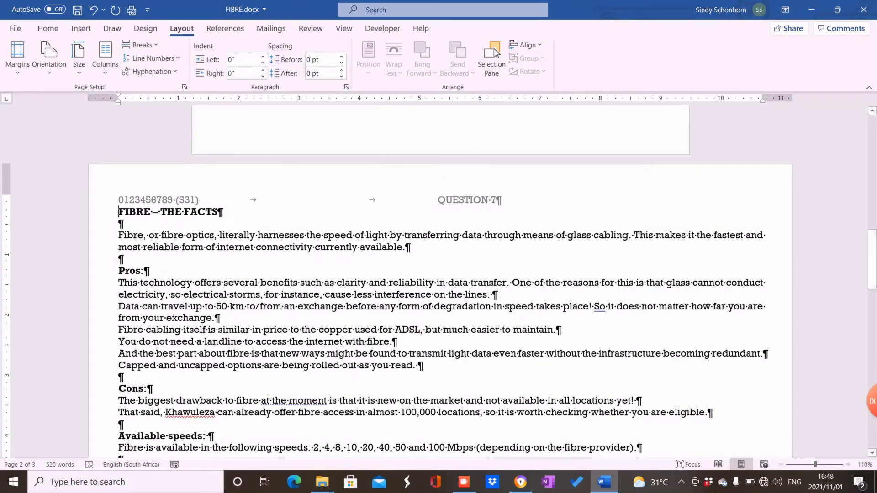
mouse_move(871, 273)
left_mouse_down()
mouse_move(867, 226)
mouse_move(874, 345)
mouse_move(862, 268)
mouse_move(865, 290)
left_mouse_up()
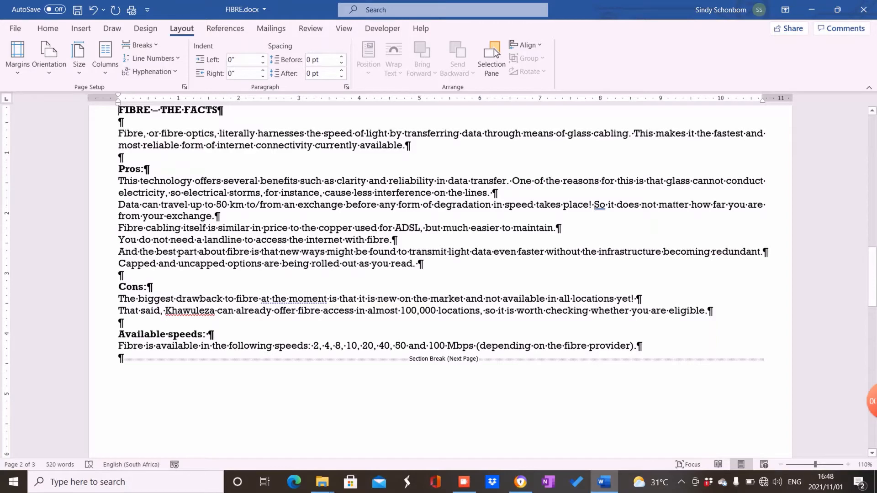
Check the endnote instruction and its marked position in the exam PDF, and return to FIBRE.docx in Word
left_click(520, 482)
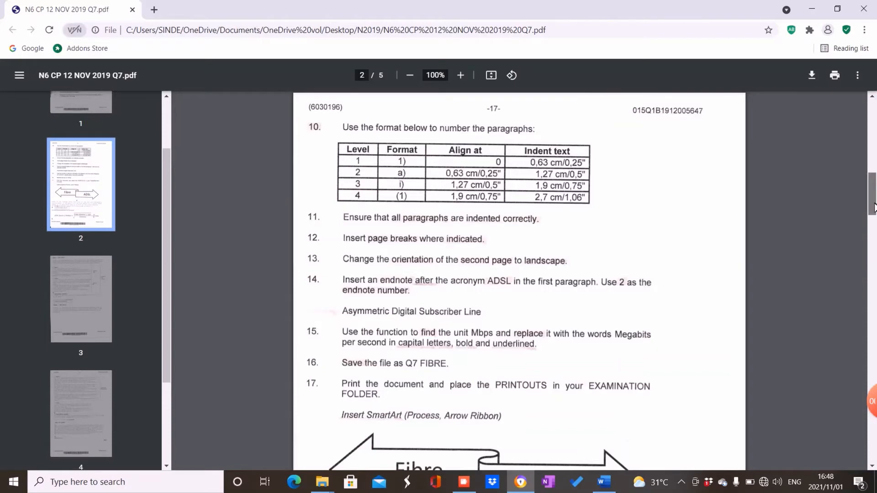
scroll(873, 208, "down", 6)
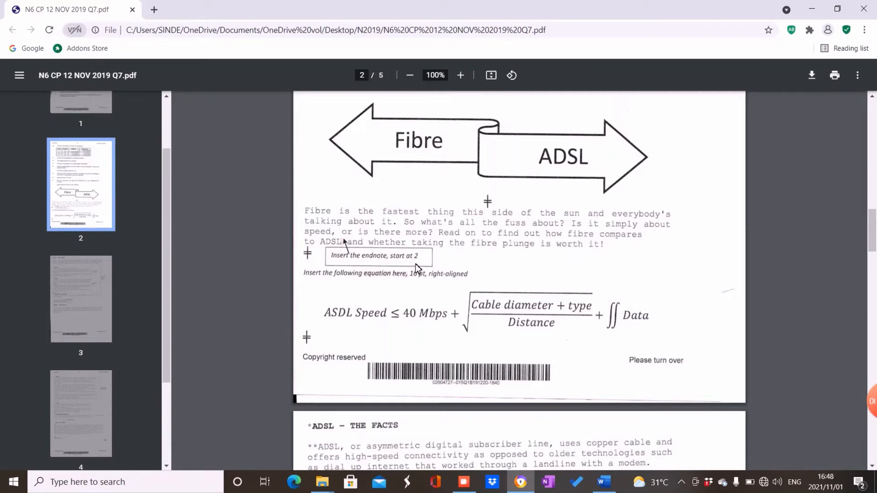
left_click(601, 484)
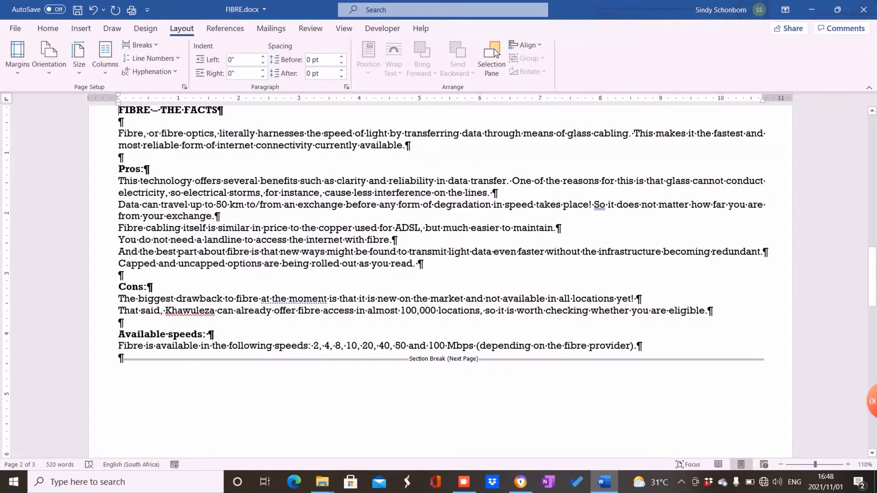
Insert an endnote after "ADSL" in the first paragraph, using the 1, 2, 3 number format and starting at 2
left_click_drag(870, 281, 845, 170)
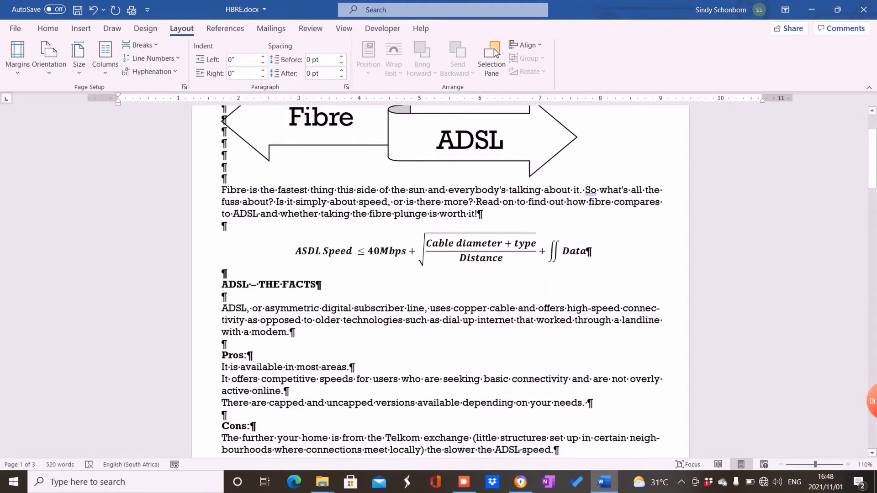
left_click(258, 214)
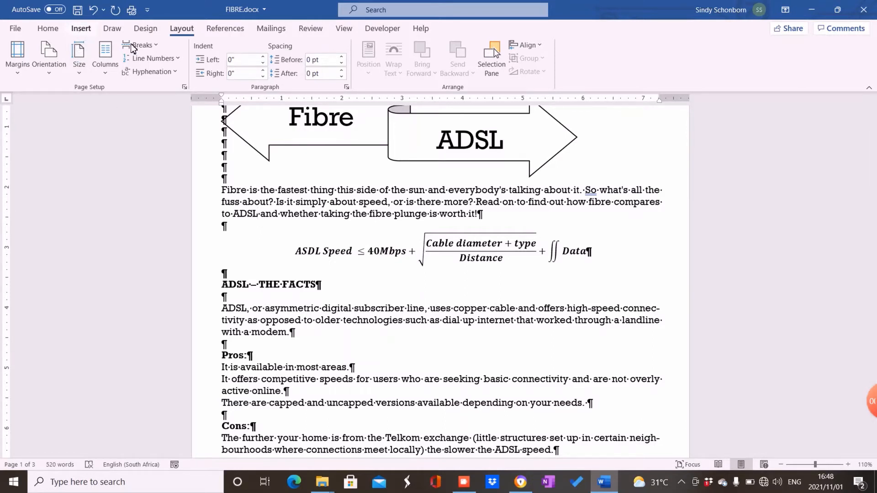
left_click(228, 31)
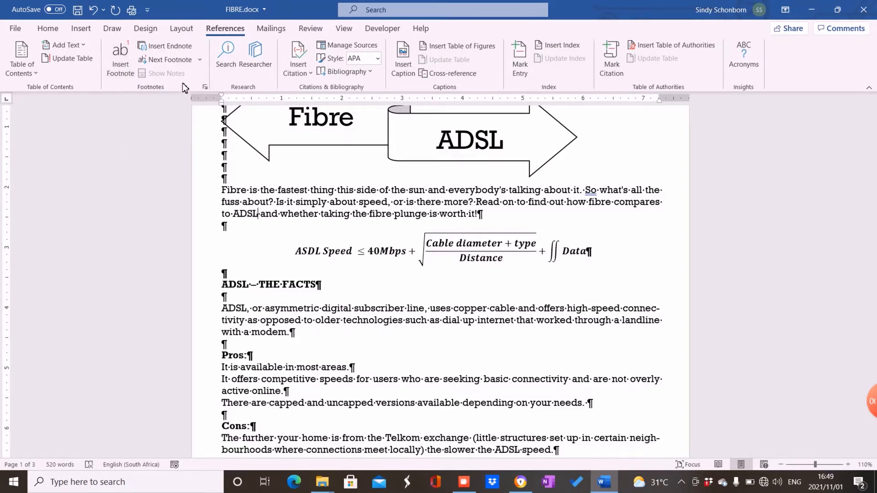
left_click(205, 88)
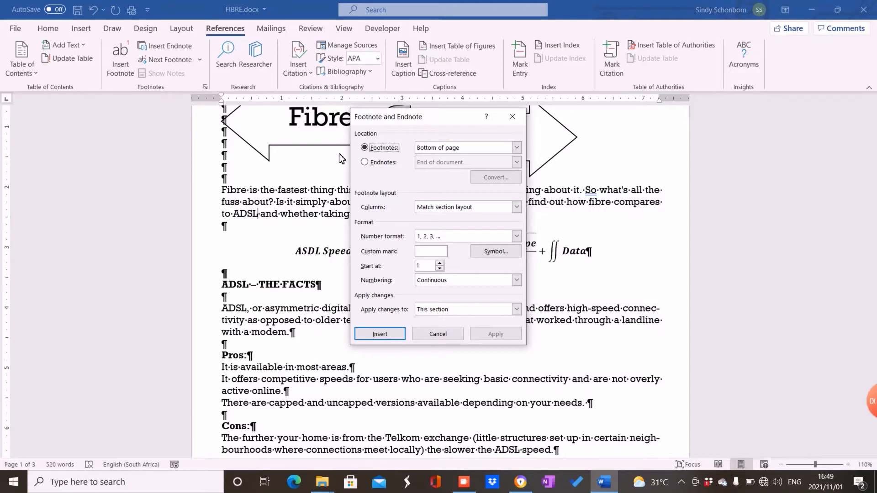
left_click(369, 163)
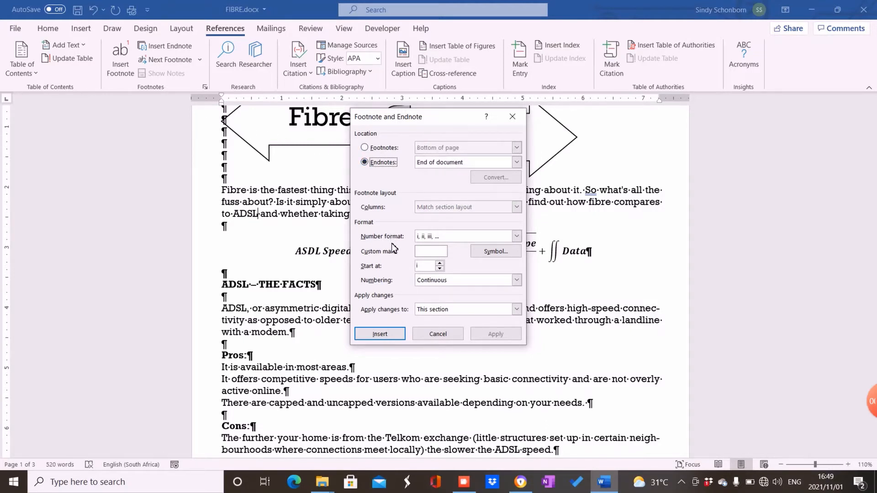
left_click(516, 236)
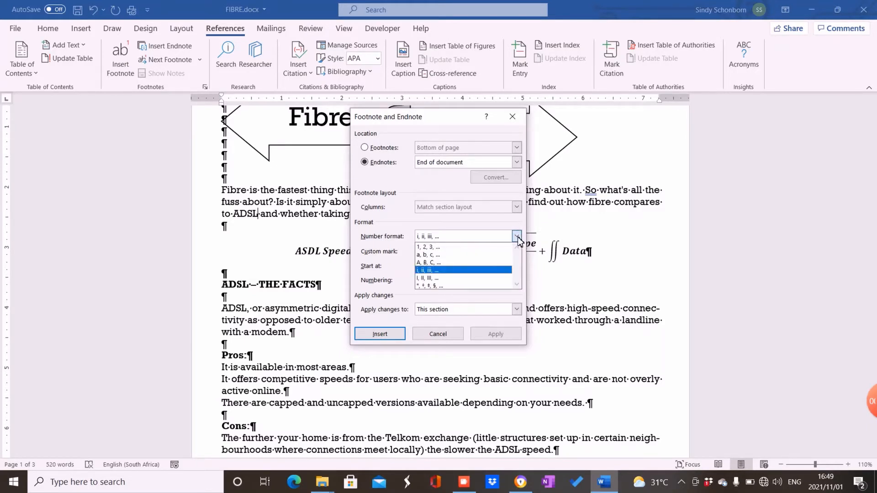
left_click(431, 247)
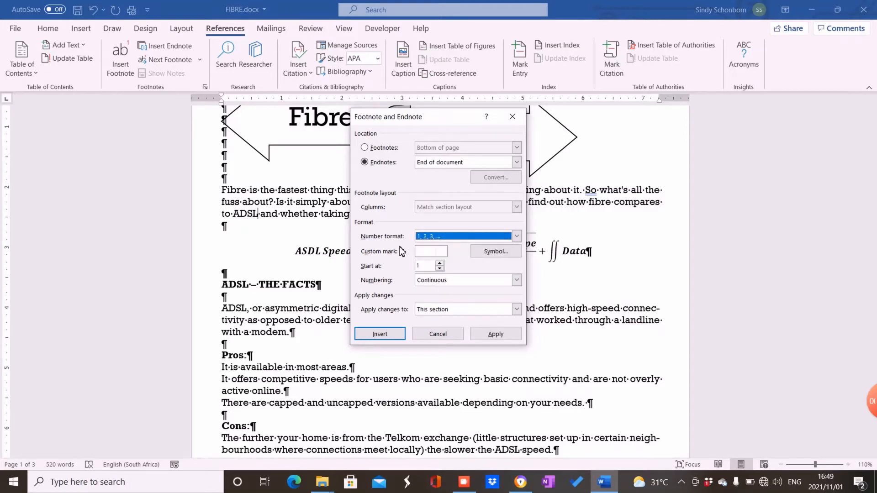
left_click(439, 263)
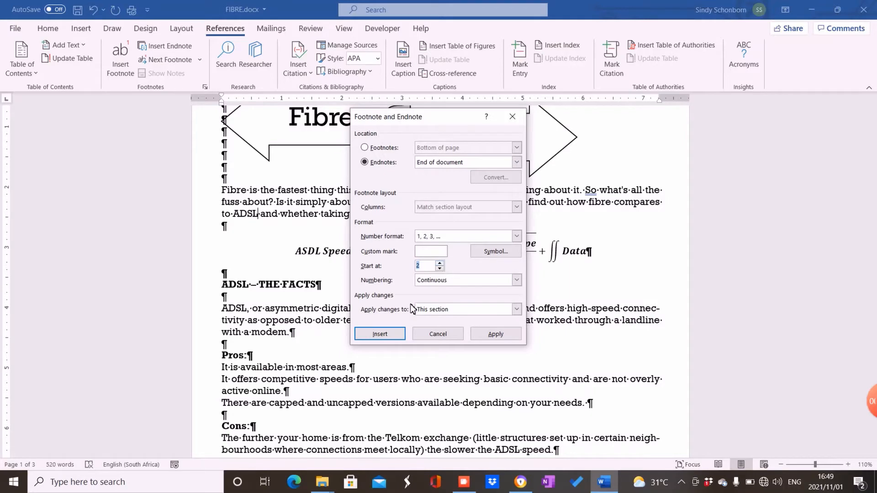
left_click(380, 334)
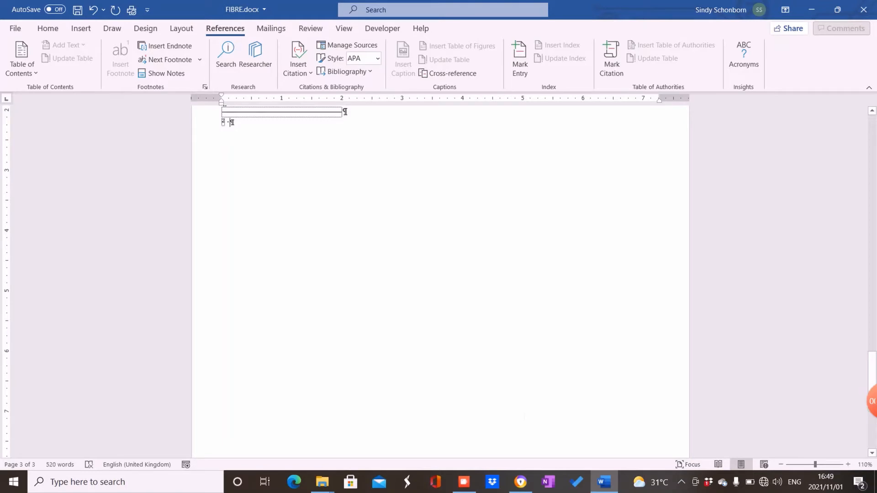
mouse_move(523, 481)
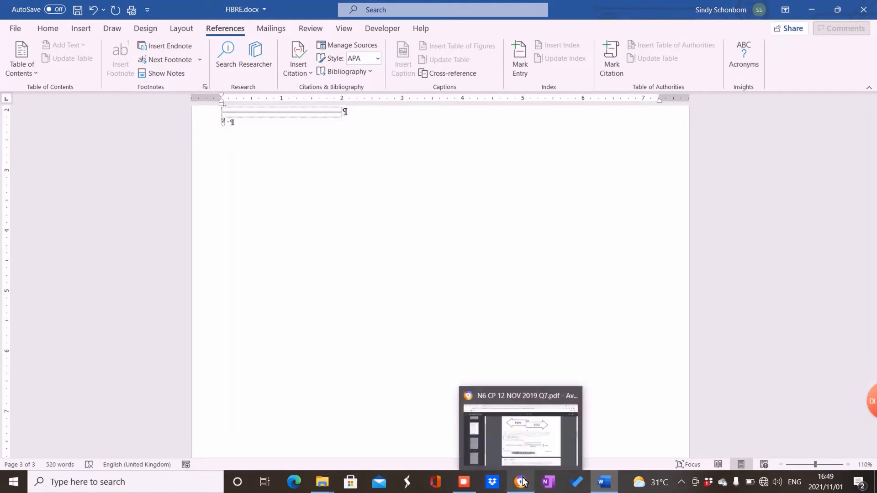
Check the endnote instruction in the question paper PDF and enter "Asymmetric Digital Subscriber Line" as the text of endnote 2 in Word
left_click(524, 454)
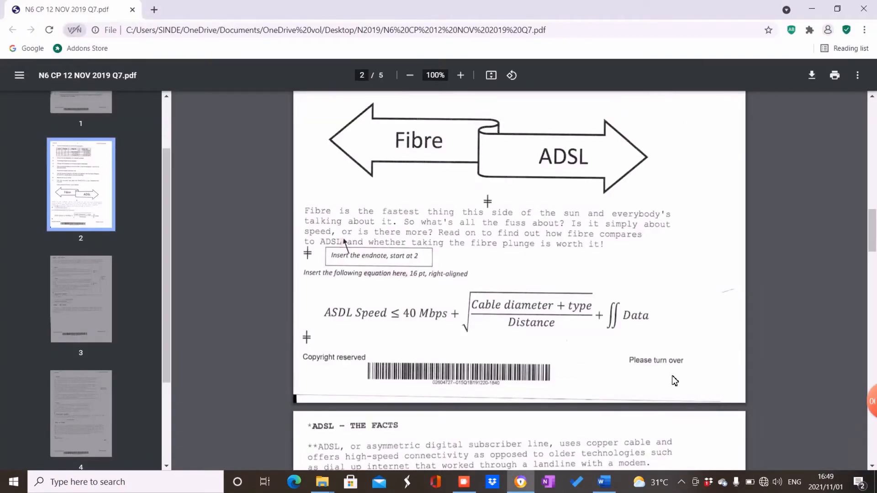
left_click_drag(872, 236, 865, 214)
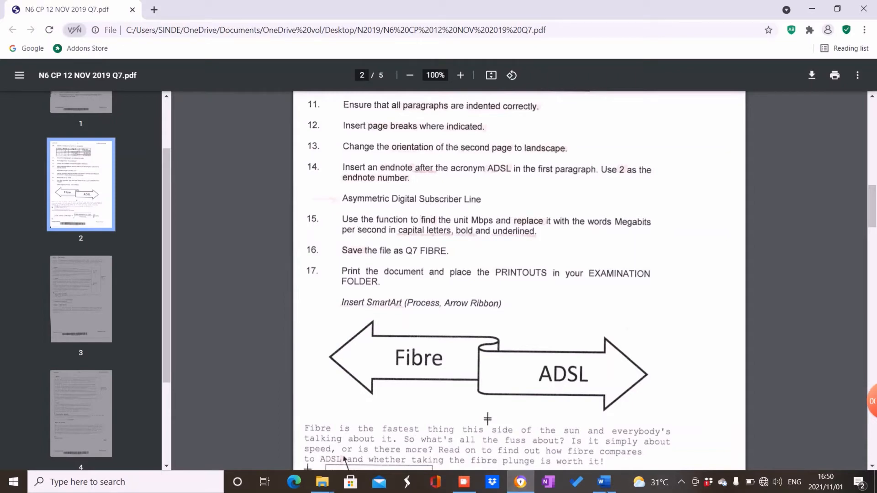
left_click(599, 490)
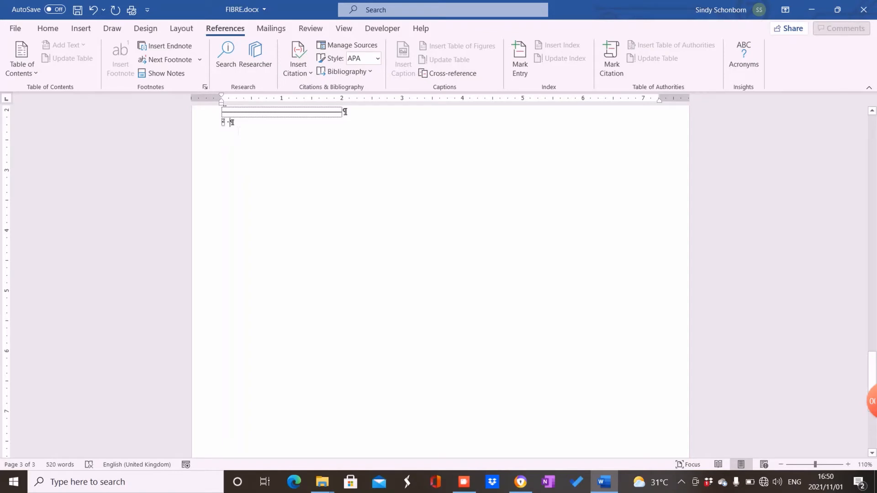
type("A")
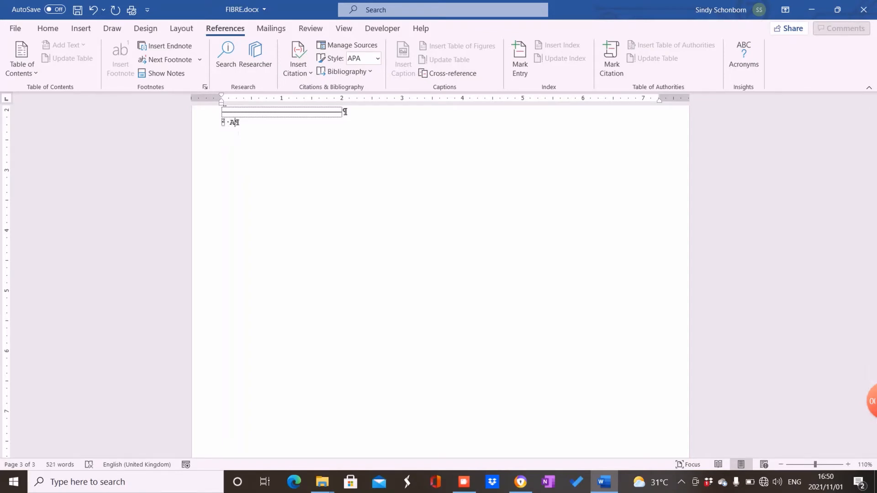
type("symmetric D")
type("igital S")
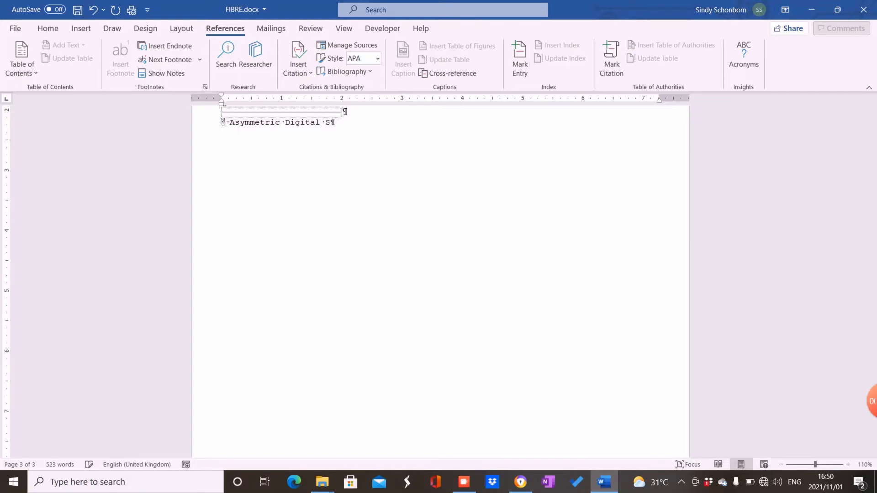
type("ubscriber Line")
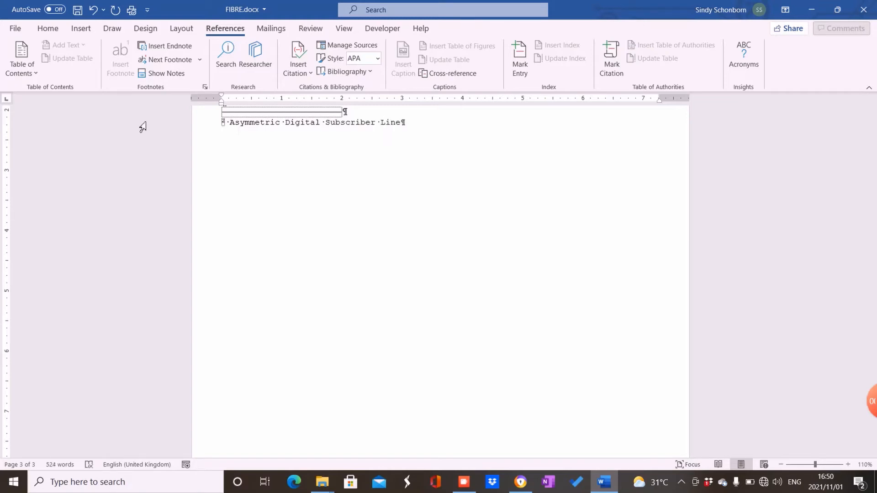
Change the font of the whole endnote line to Rockwell and return to the body text above it
left_click(215, 122)
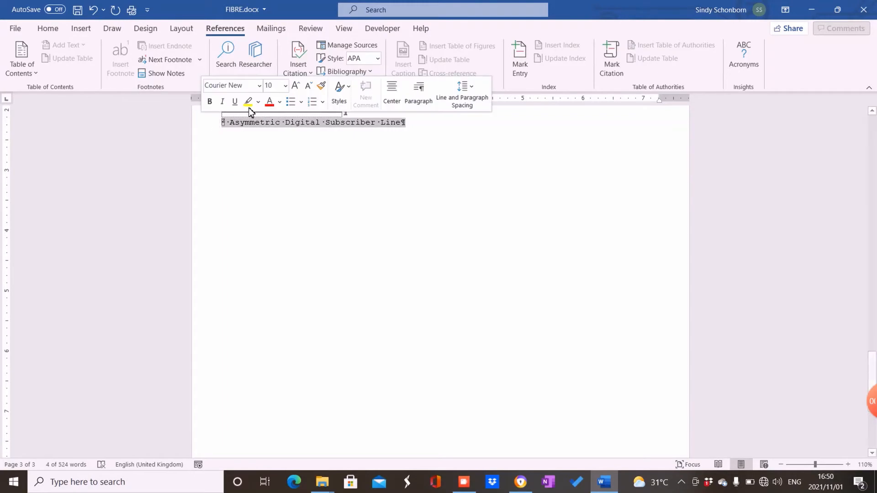
left_click(259, 87)
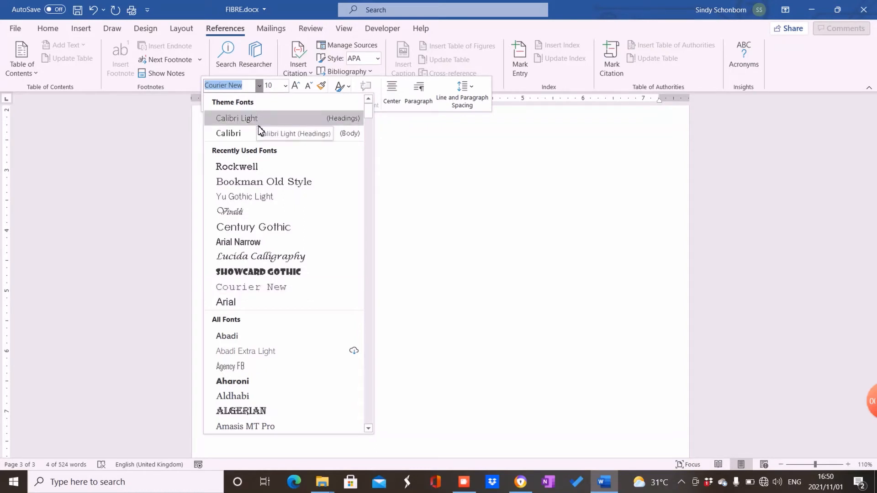
left_click(257, 166)
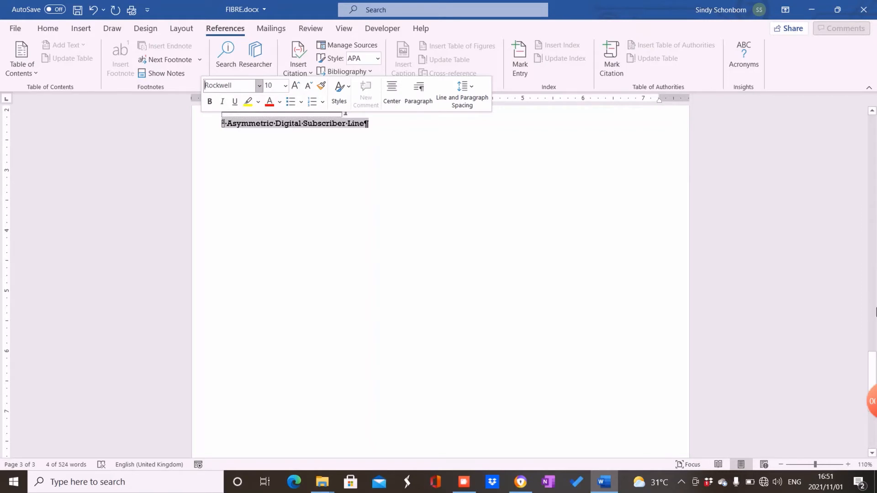
left_click_drag(871, 359, 865, 345)
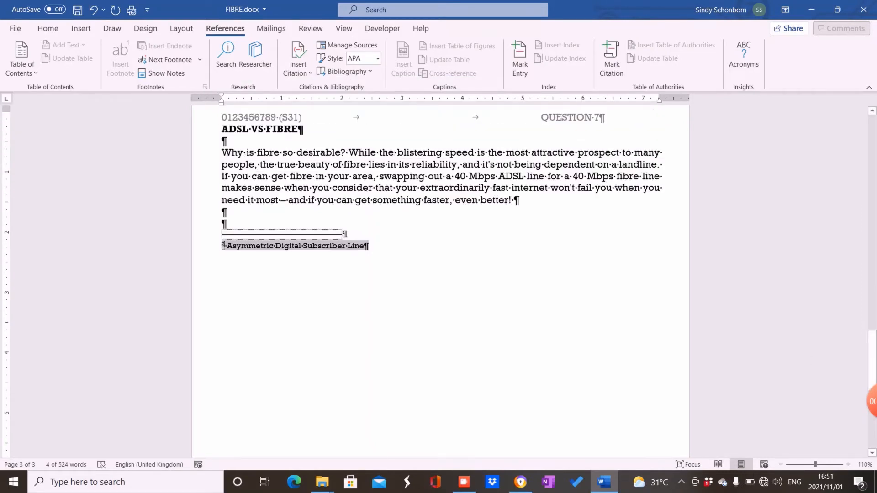
left_click(223, 212)
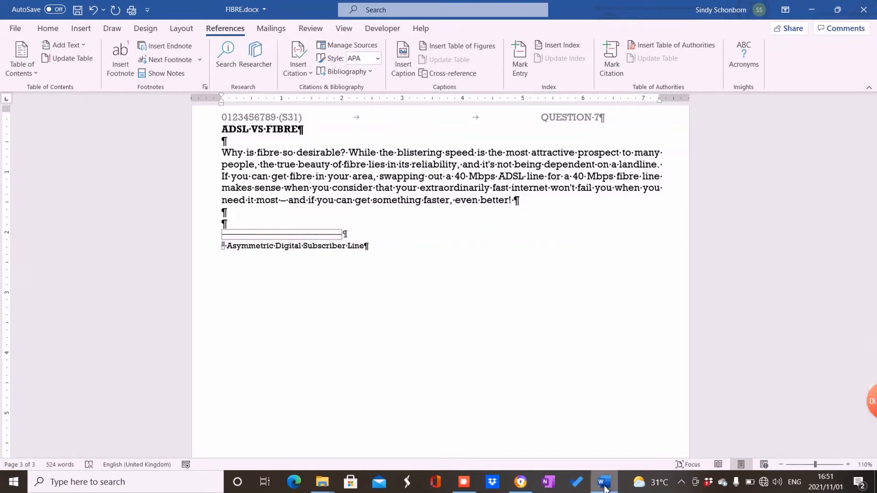
Check instruction 15 in the PDF and set up a replacement of "Mbps" with "MEGABITS PER SECOND" in the Word document
mouse_move(521, 482)
left_click(490, 403)
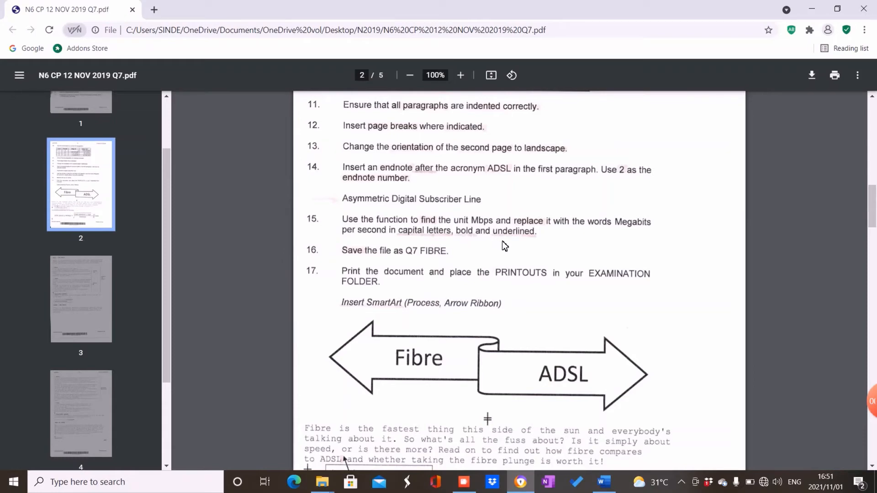
left_click(611, 487)
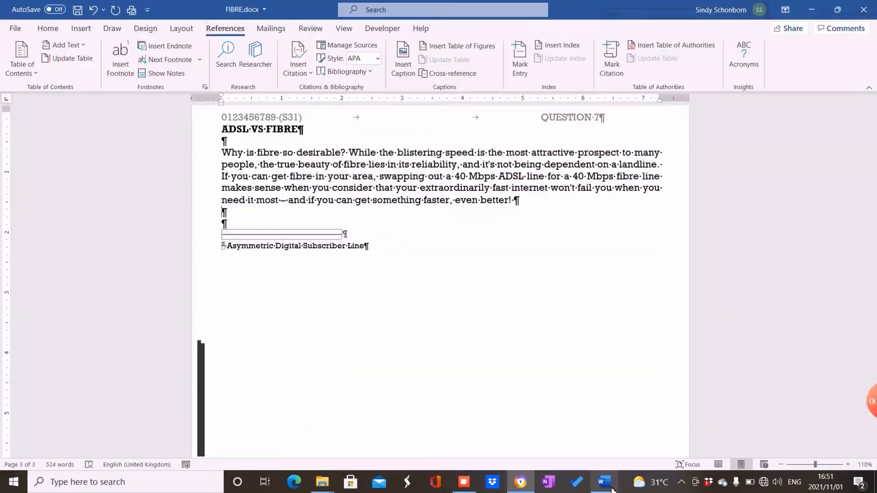
left_click_drag(873, 332, 842, 117)
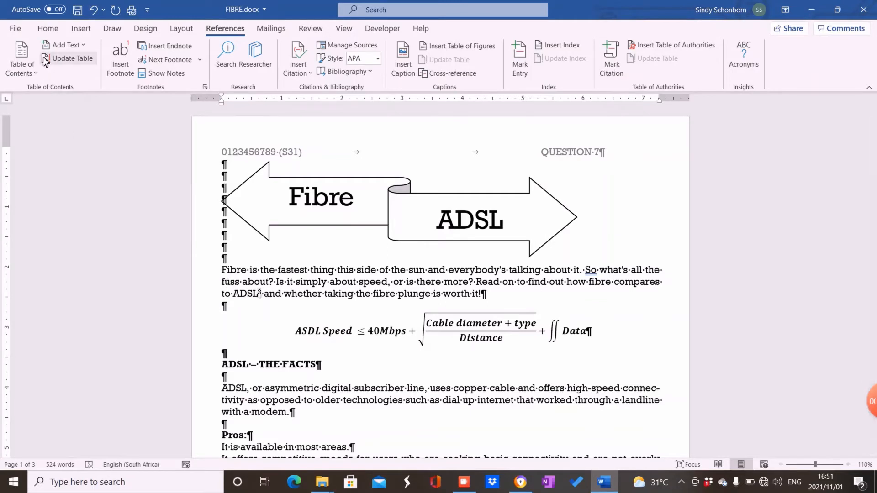
left_click(48, 30)
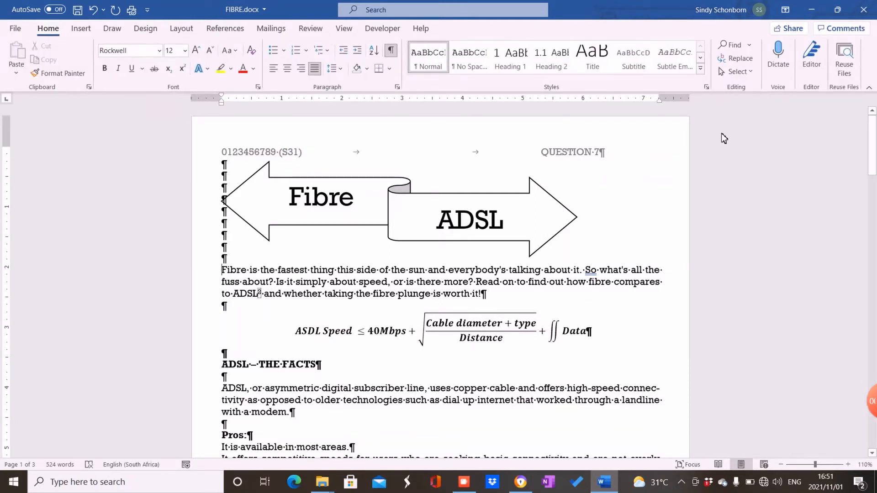
left_click(735, 59)
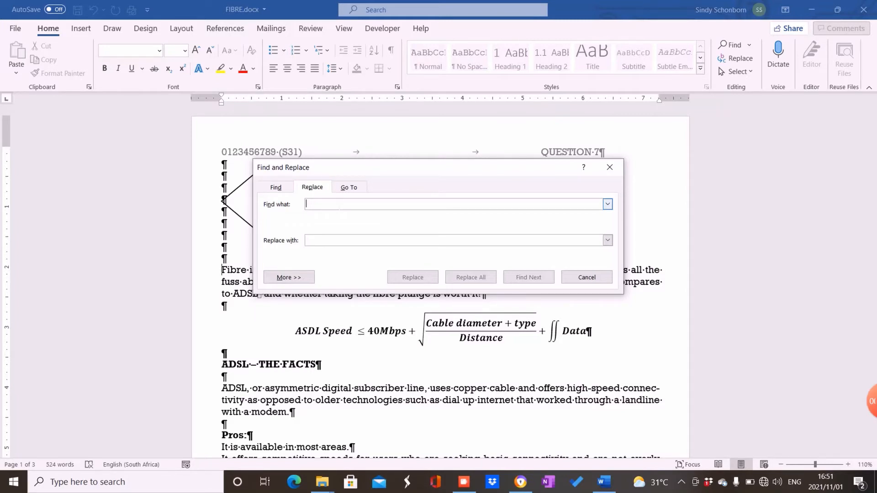
type("Mbps")
key("Tab")
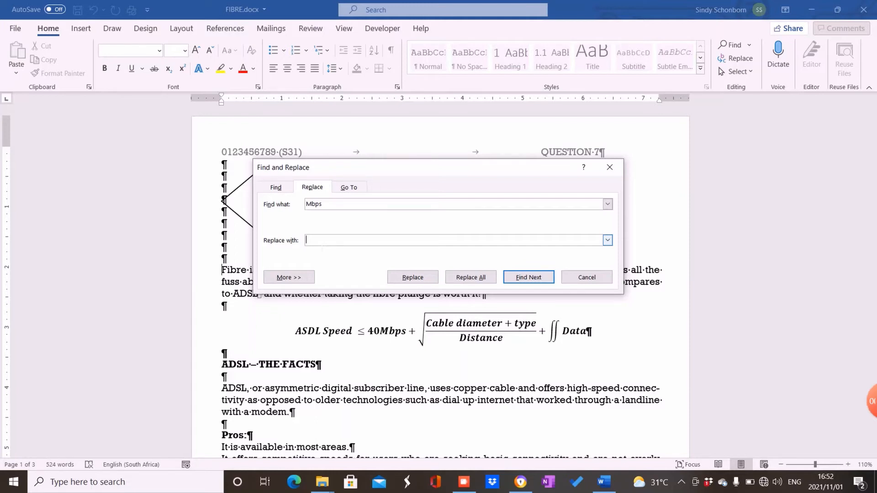
type("MEGABITS PER SECOND")
Format the replacement text as bold and underlined, and replace all occurrences of Mbps in the document
left_click_drag(371, 240, 305, 240)
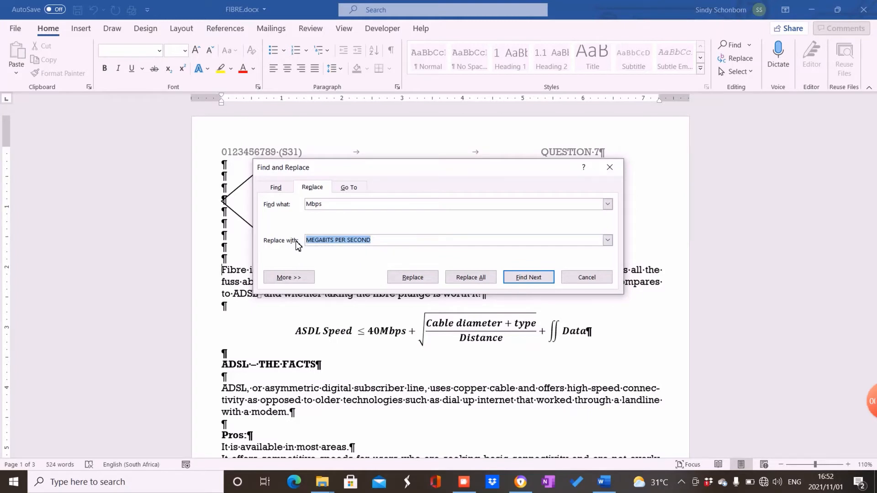
key("ctrl+b")
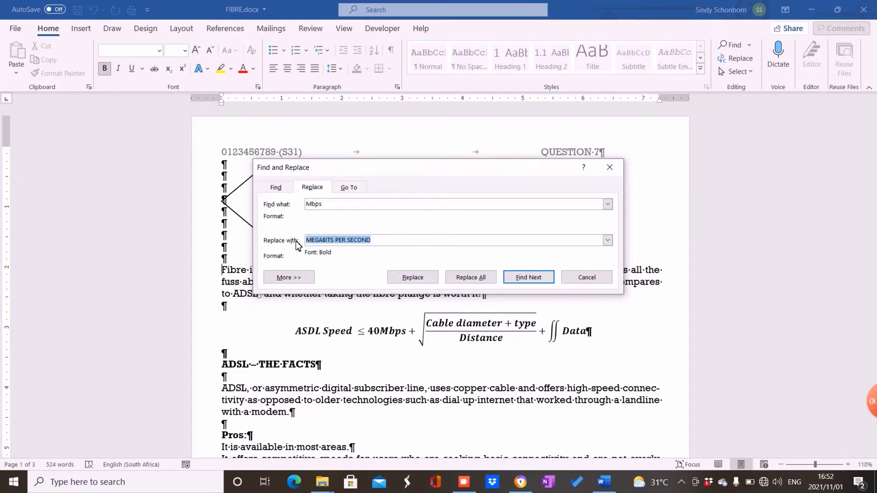
key("ctrl+u")
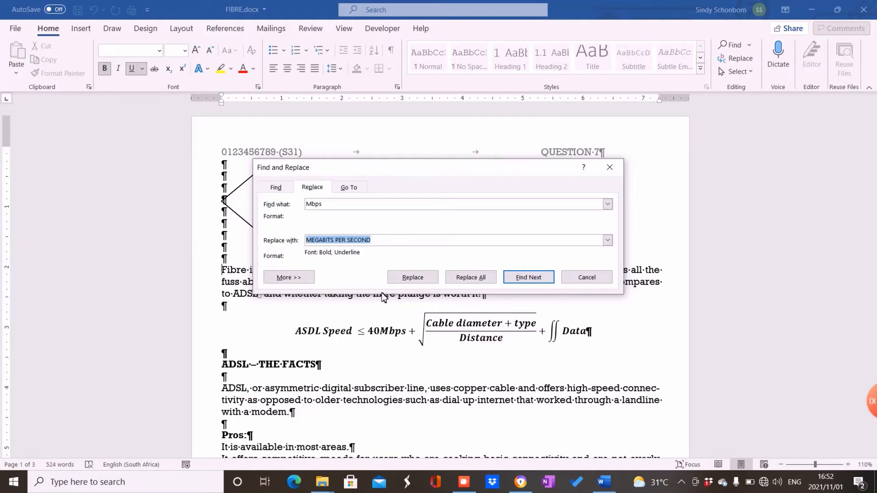
left_click(469, 280)
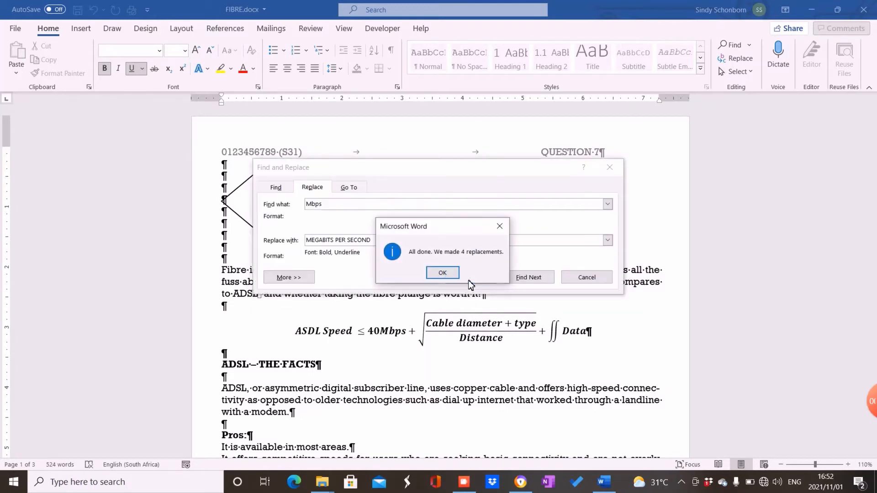
left_click(442, 273)
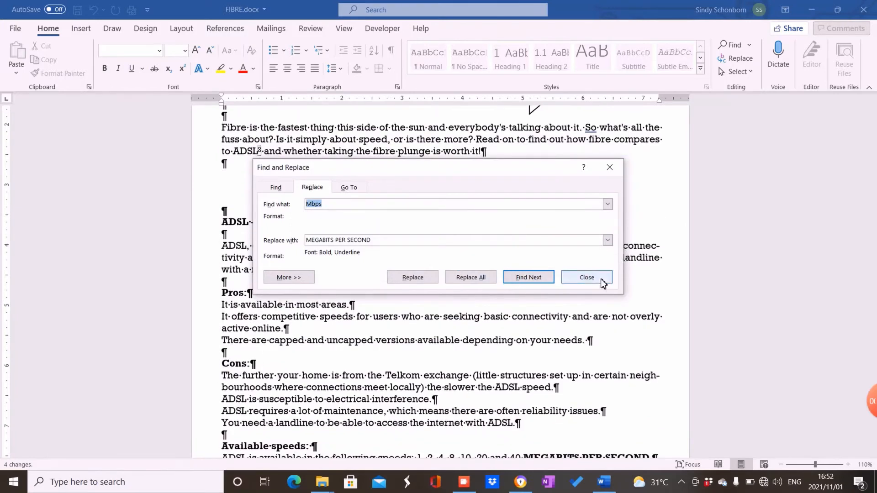
left_click(596, 284)
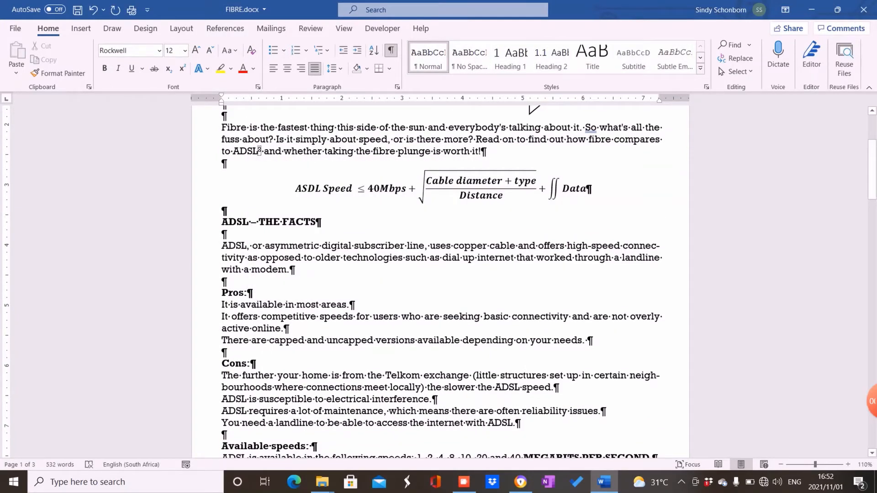
Check the required file name in the PDF and save the Word document as "Q7 FIBRE" in the N6 CP 12 NOV 2019 folder
left_click(519, 487)
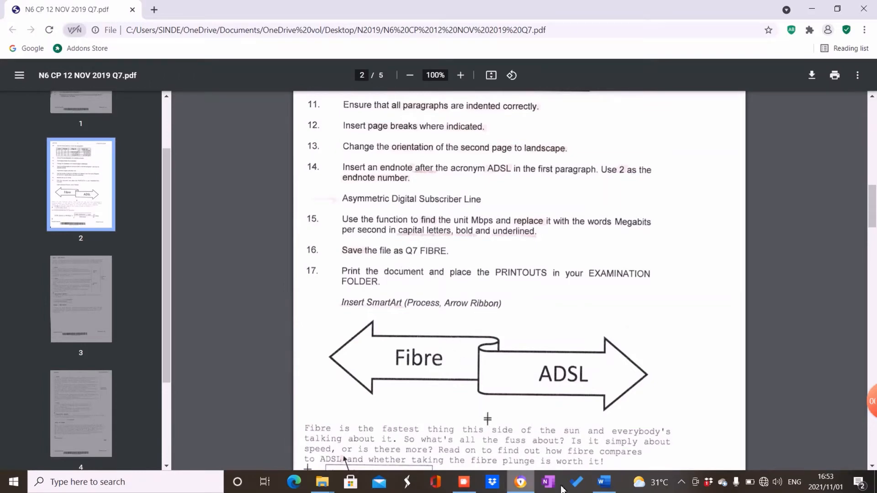
left_click(612, 488)
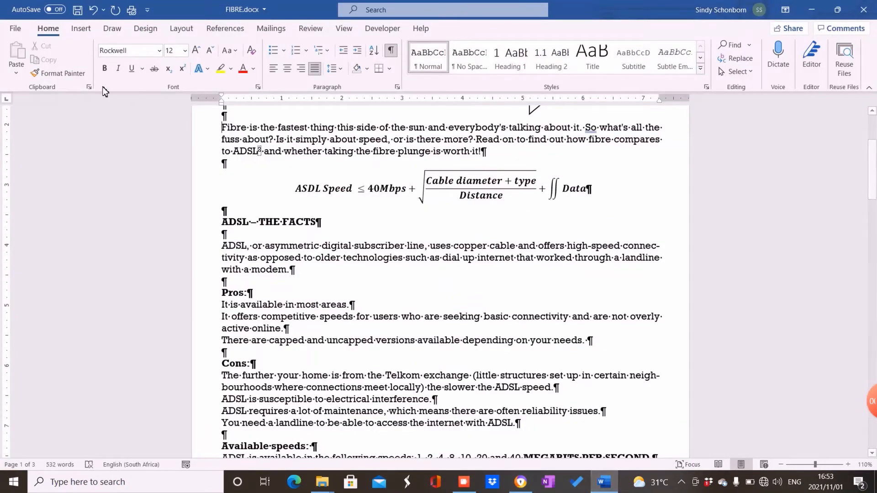
left_click(16, 30)
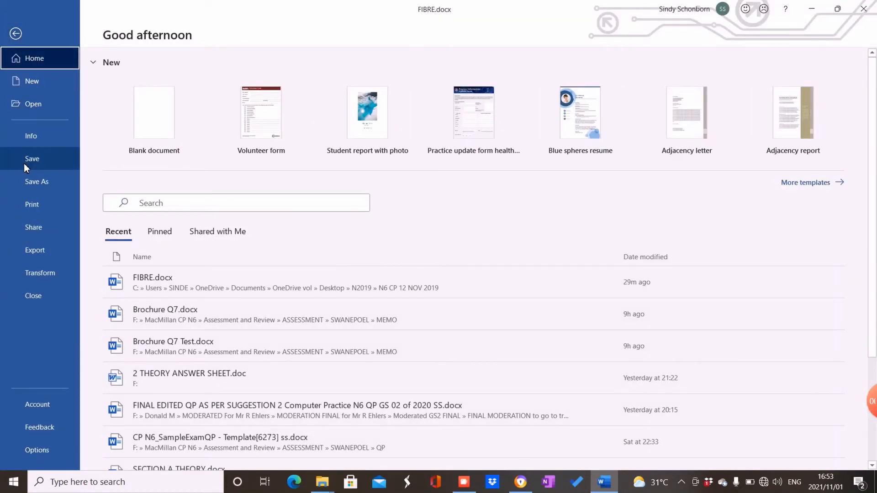
left_click(29, 181)
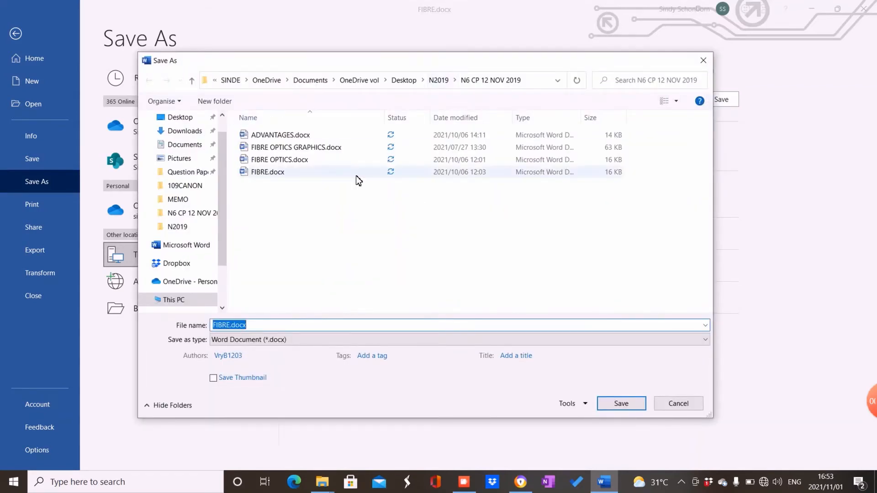
left_click(215, 325)
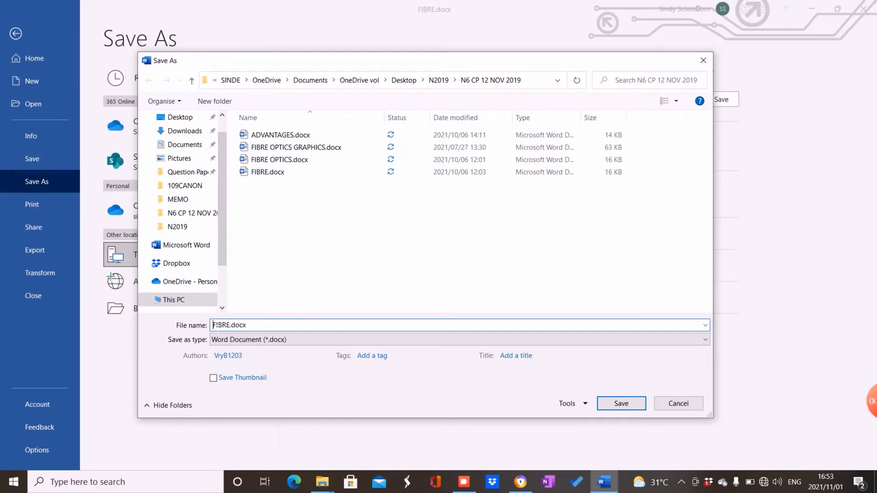
type("Q7")
left_click(631, 404)
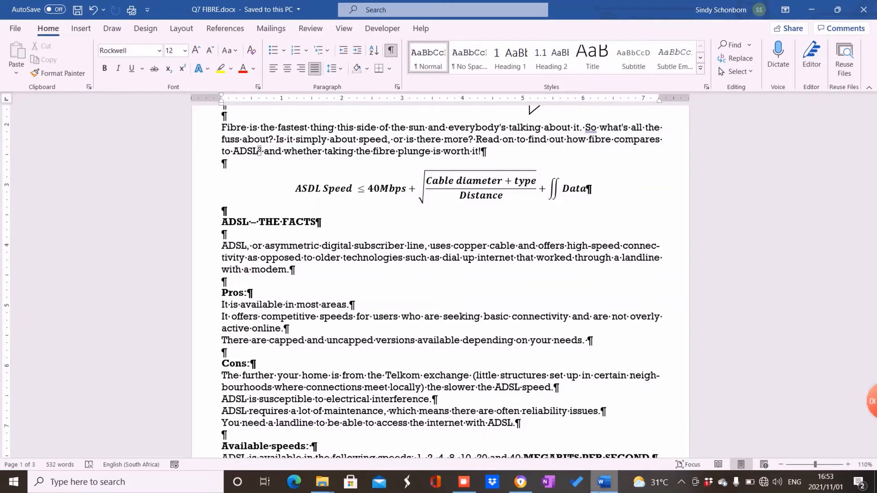
Compare the ADSL – THE FACTS section with page 3 of the question paper PDF, examining the column instructions for Pros and Cons
mouse_move(521, 484)
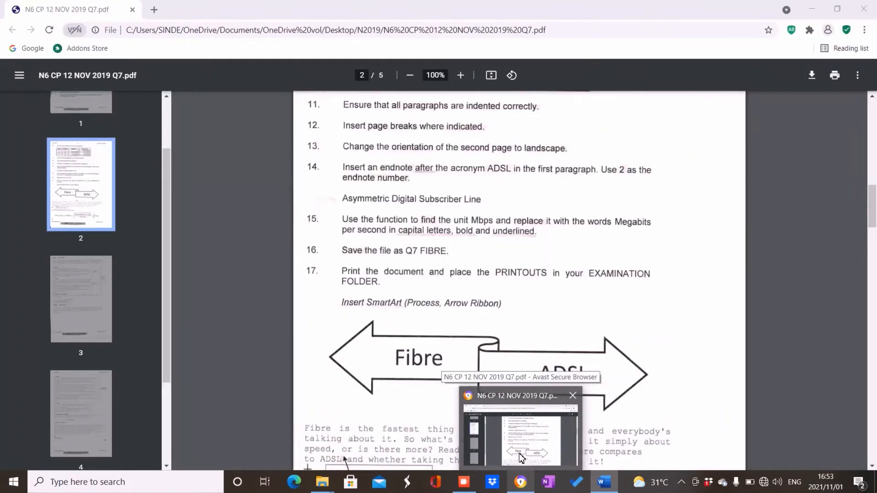
left_click(520, 457)
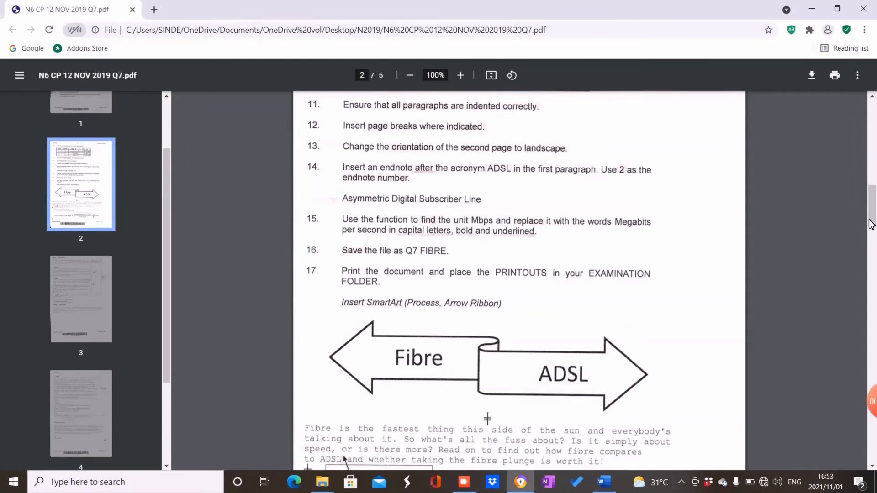
left_click_drag(873, 224, 871, 276)
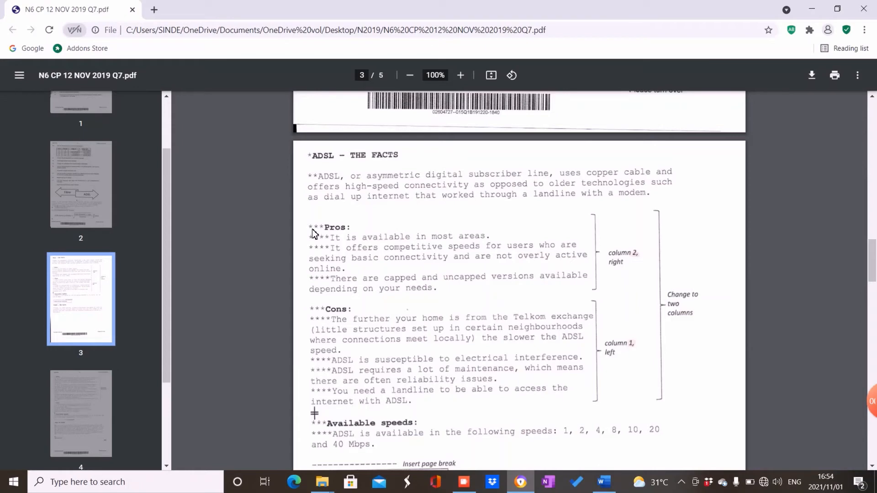
left_click(600, 487)
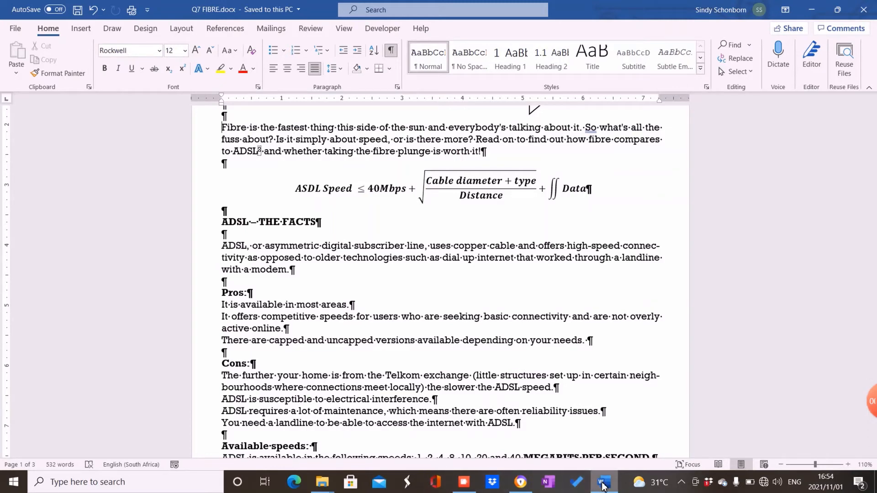
mouse_move(602, 485)
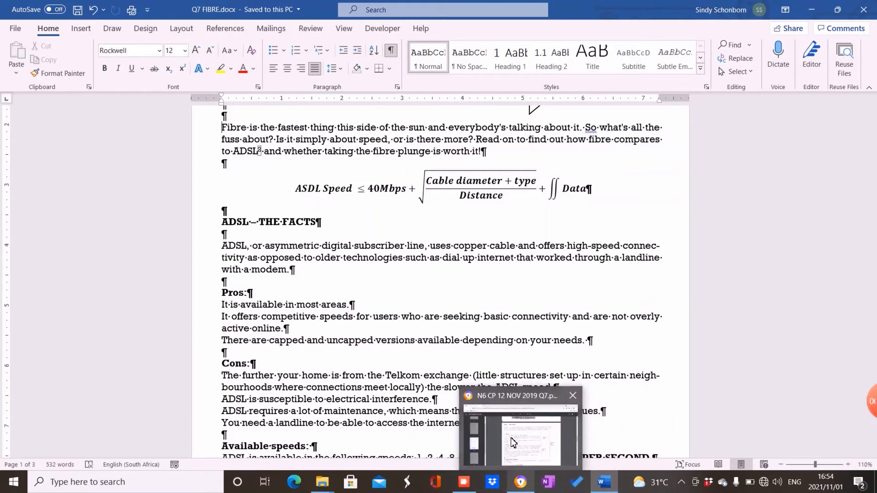
left_click(512, 443)
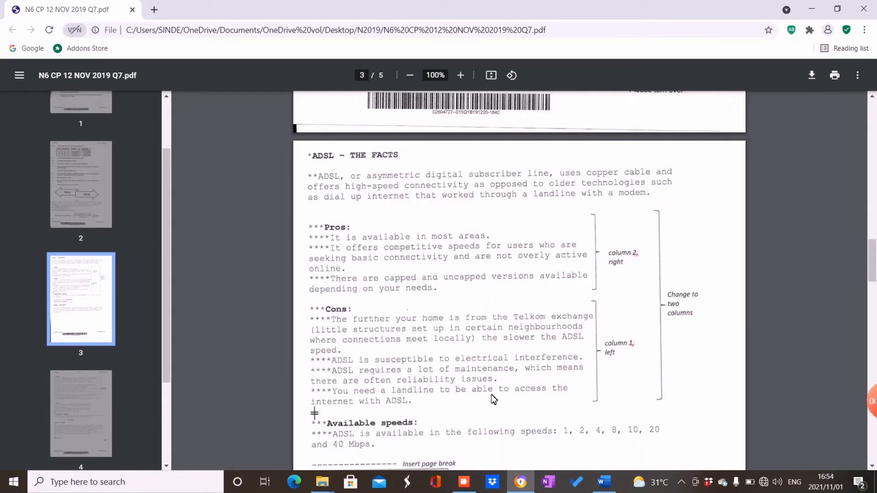
Switch to the Word document and move the Pros block of the ADSL section below its Cons block
left_click(604, 483)
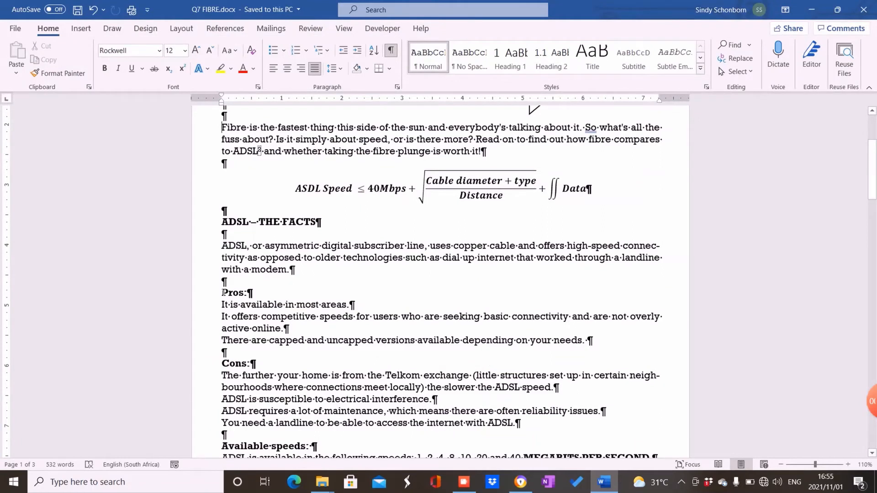
left_click(222, 293)
left_click_drag(222, 293, 521, 423)
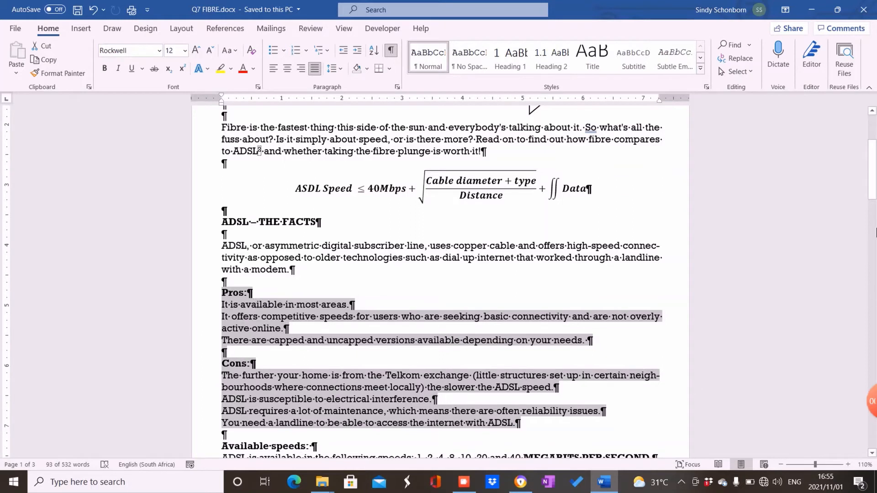
left_click(275, 304)
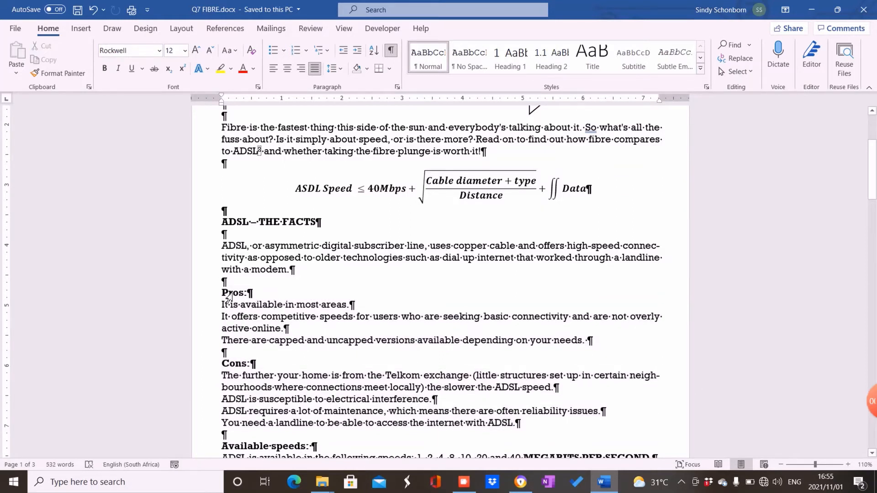
left_click_drag(227, 293, 232, 437)
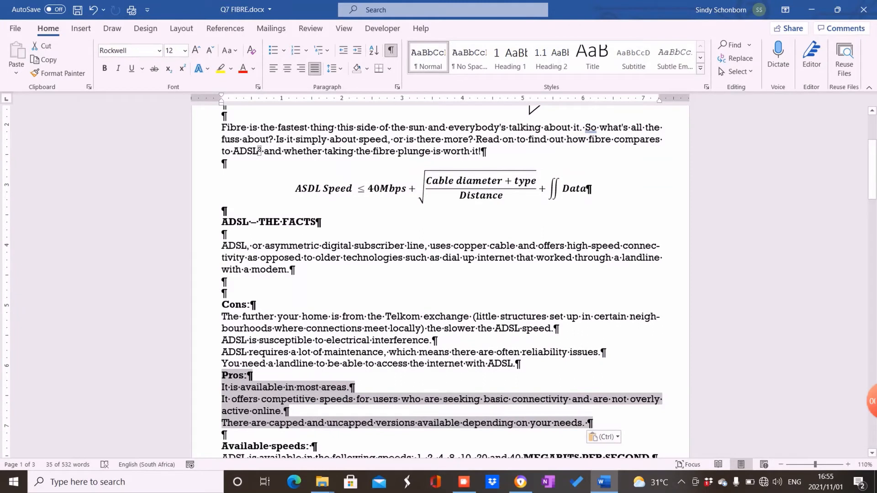
Remove the extra blank line above the ADSL Cons heading and insert a blank line between the Cons and Pros blocks
left_click(222, 282)
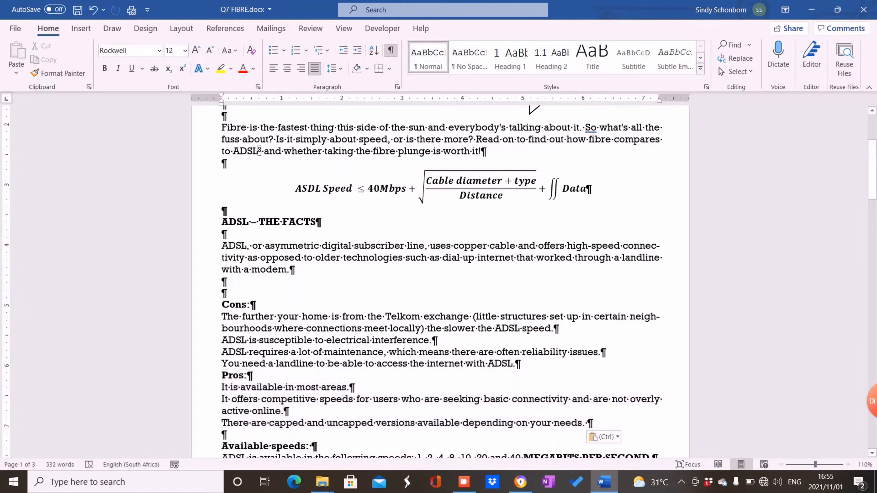
key("Delete")
left_click(223, 364)
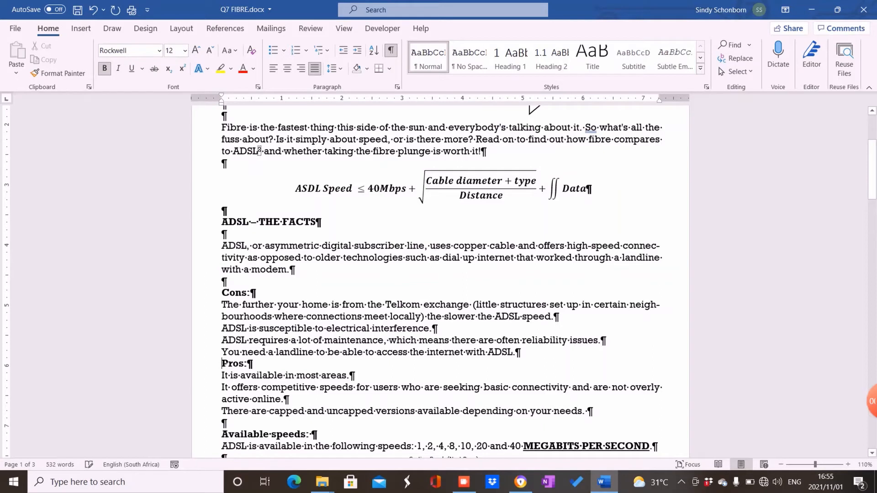
key("Return")
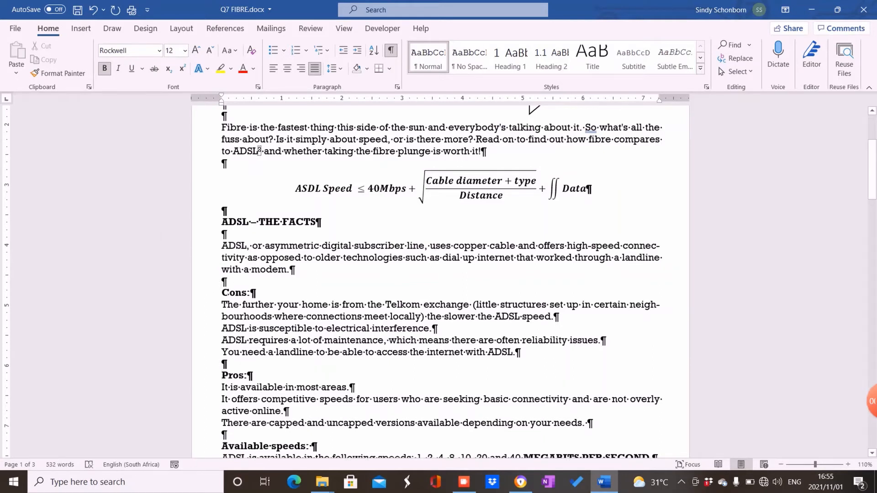
Lay out the ADSL Cons and Pros blocks in two columns
left_click_drag(223, 293, 550, 429)
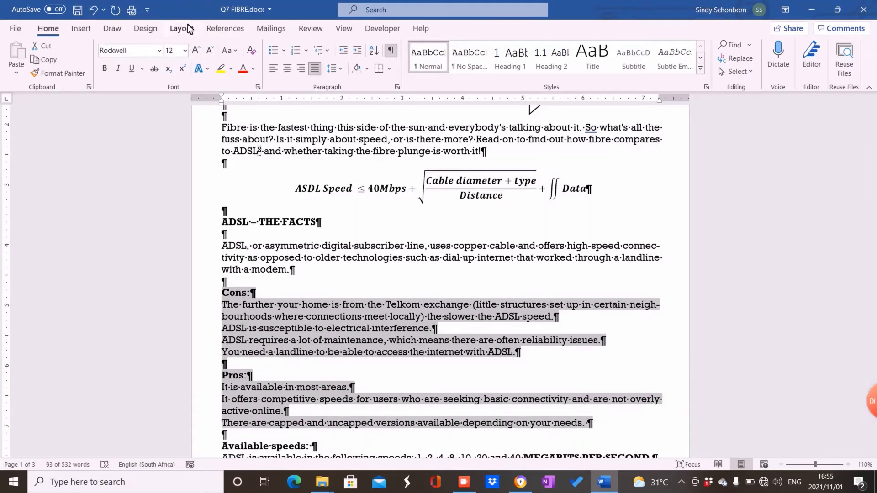
left_click(182, 28)
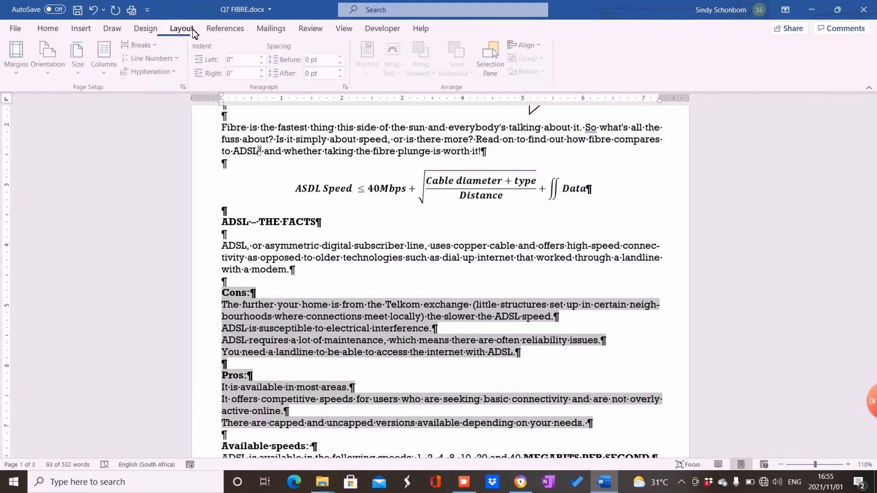
left_click(105, 57)
left_click(125, 130)
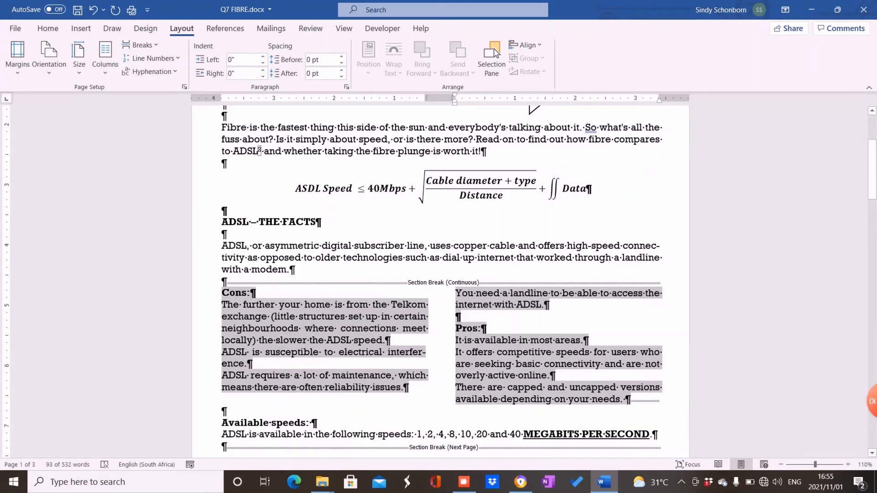
Insert a column break before the ADSL Pros heading and delete the surplus blank lines before the break and above Available speeds
left_click(456, 328)
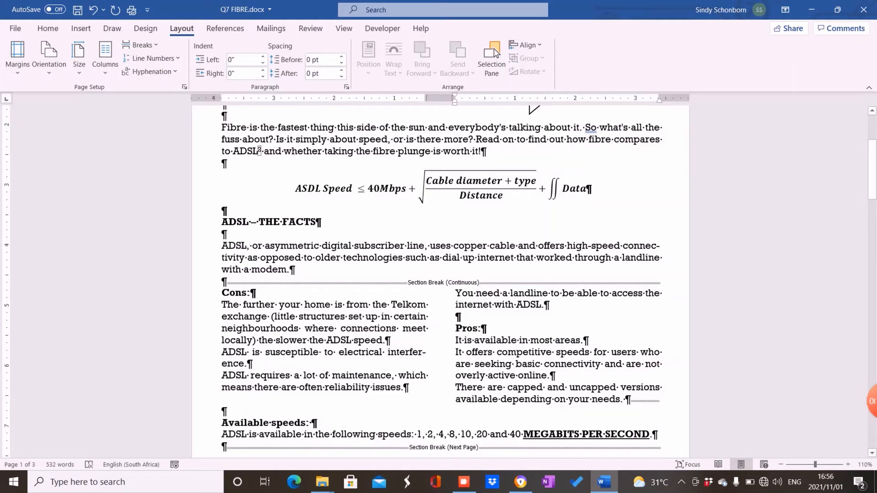
left_click(158, 47)
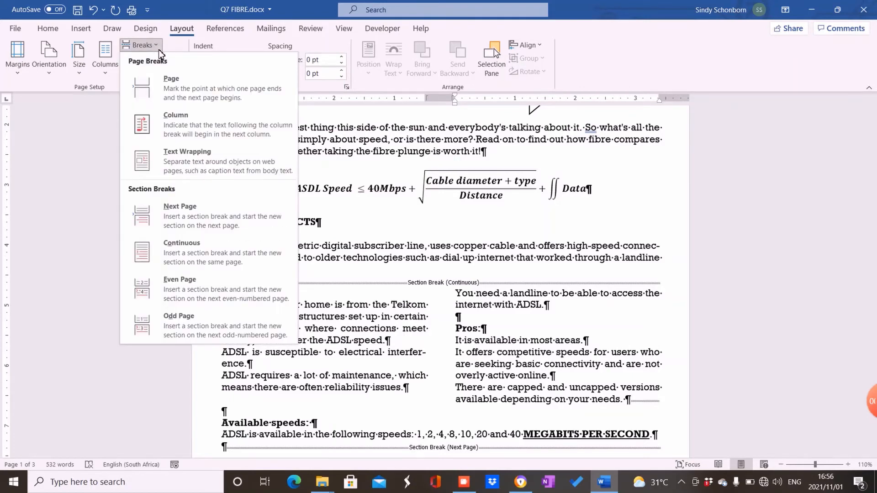
left_click(164, 115)
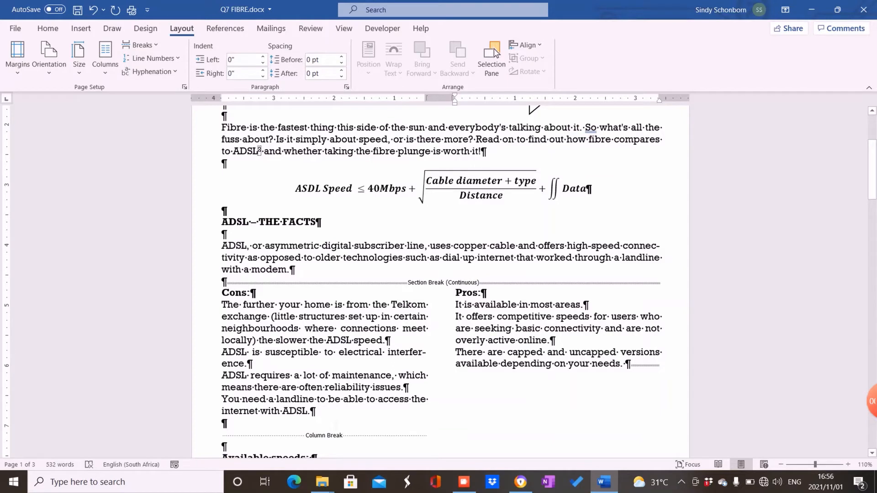
left_click(311, 411)
key("Delete")
left_click(223, 435)
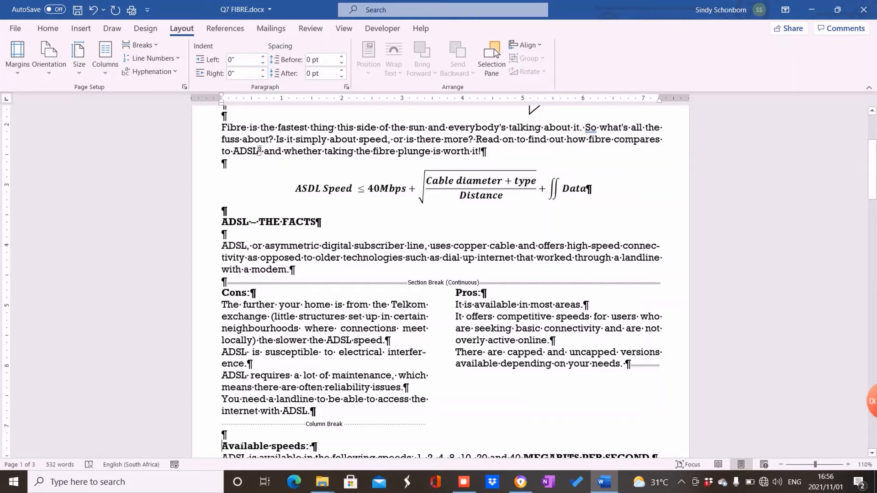
key("BackSpace")
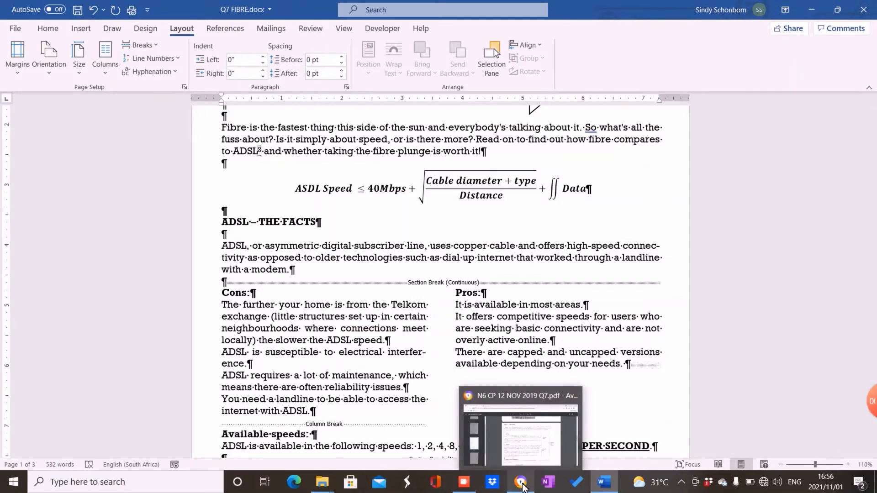
Check the page 4 instruction in the PDF and sort the Pros paragraphs under FIBRE – THE FACTS alphabetically by paragraph text, ascending, without a header row
left_click(524, 448)
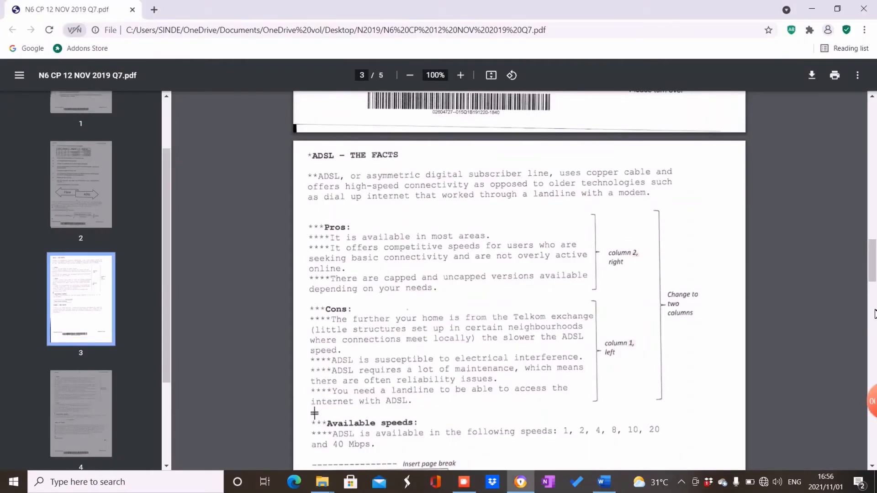
left_click_drag(873, 265, 874, 293)
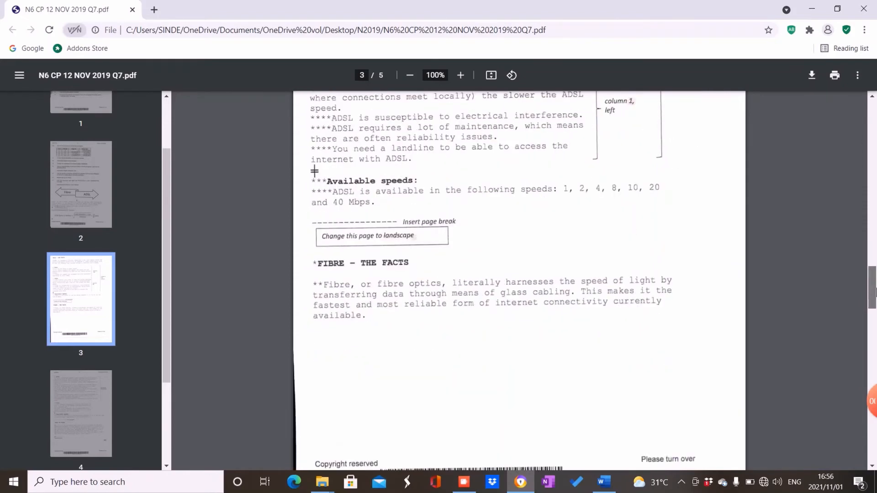
left_click_drag(874, 292, 874, 330)
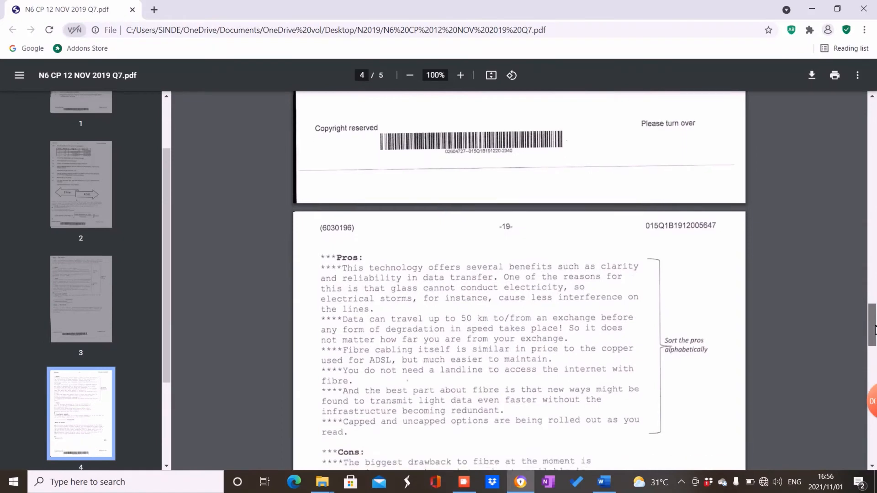
left_click_drag(874, 330, 874, 335)
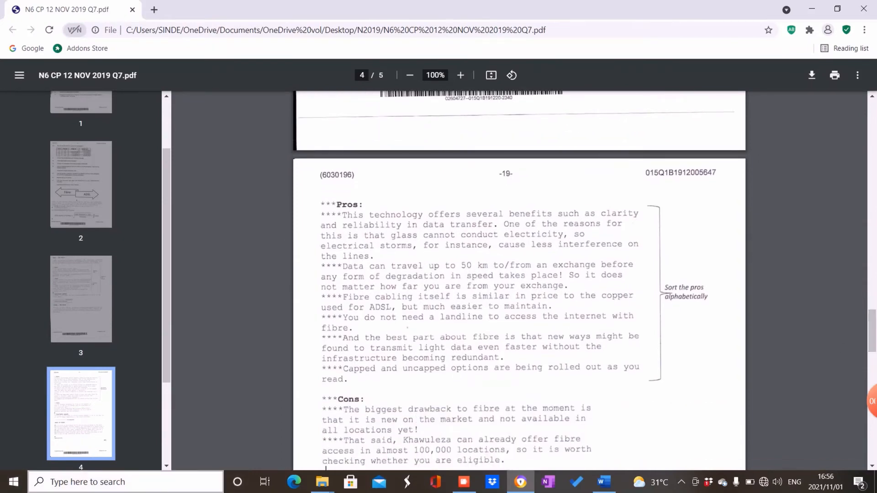
left_click(604, 484)
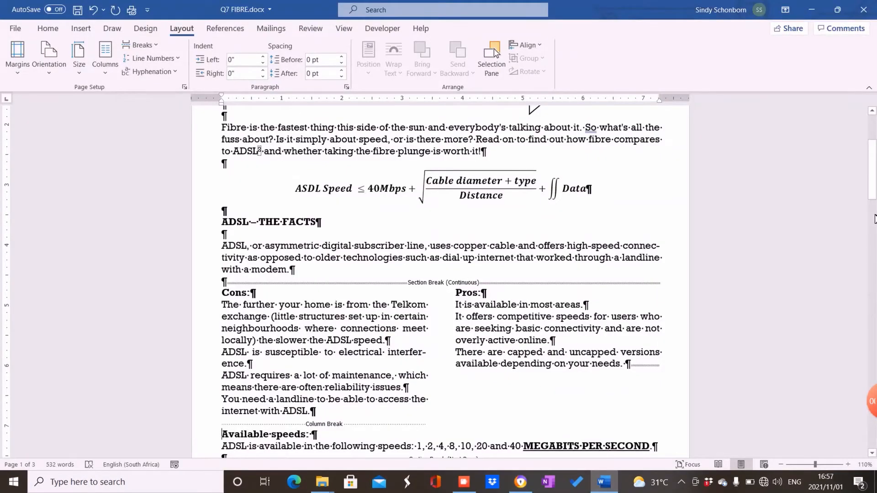
left_click_drag(873, 195, 873, 299)
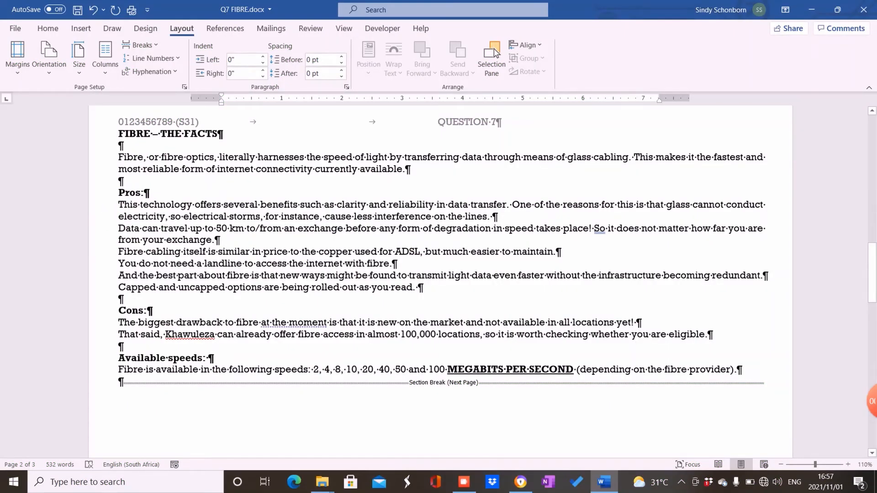
key("shift+Down")
key("shift+Down")
key("shift+Down")
key("shift+Down")
key("shift+Down")
key("shift+Down")
key("shift+Down")
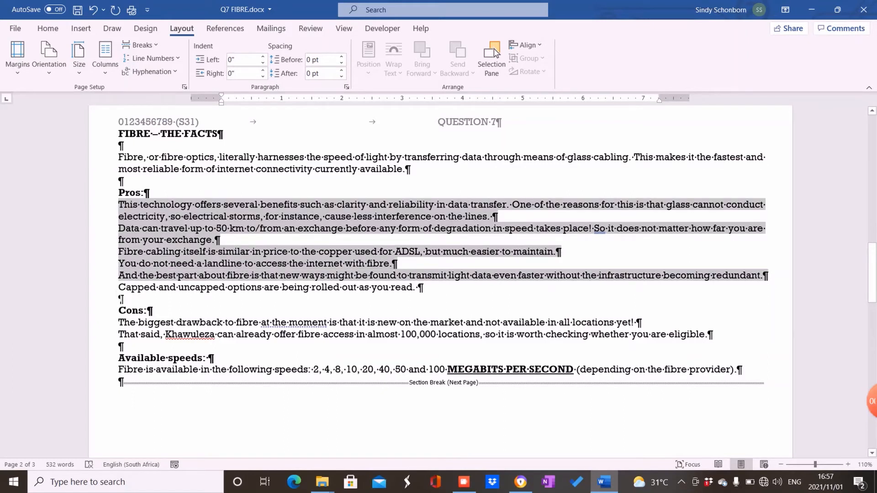
left_click_drag(122, 299, 127, 294)
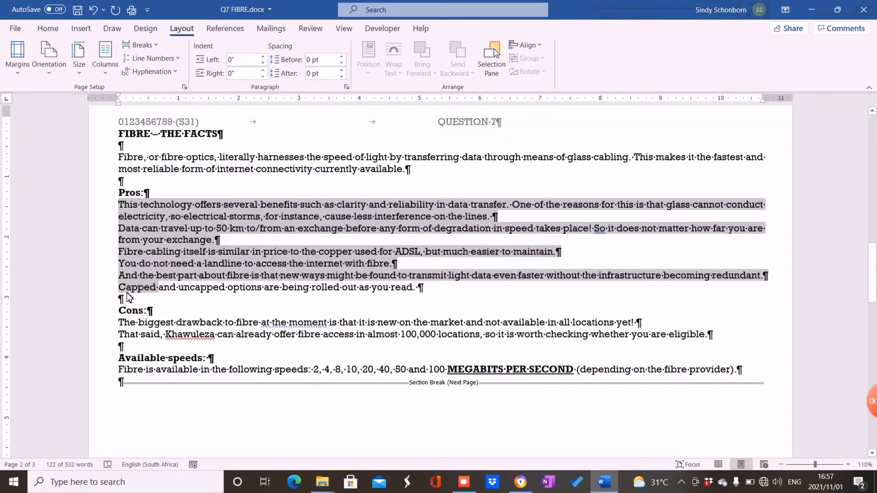
key("shift+Down")
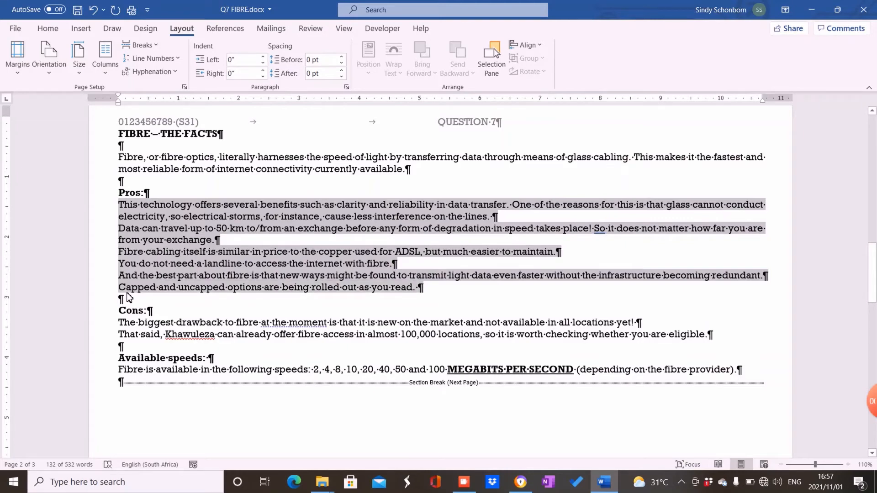
left_click(50, 30)
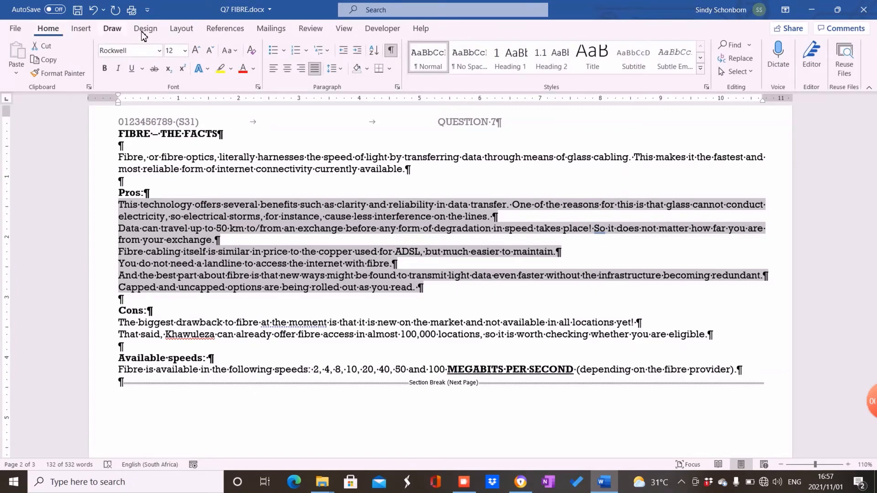
left_click(376, 53)
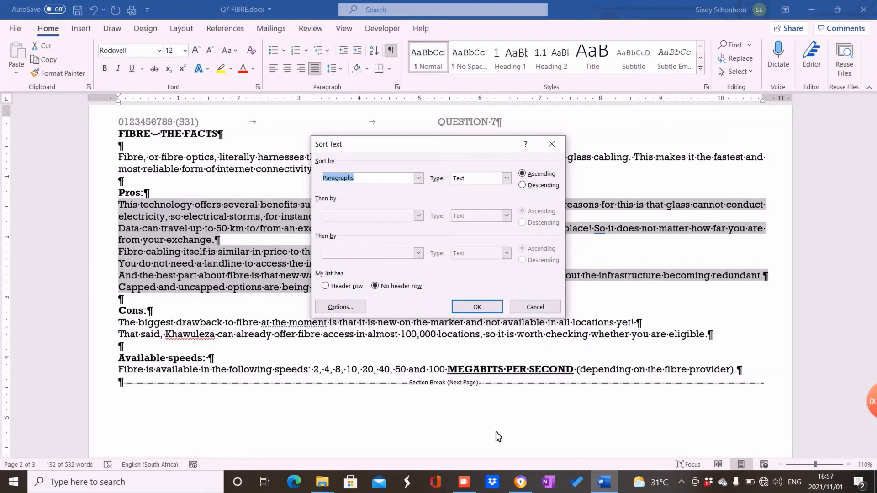
left_click(527, 480)
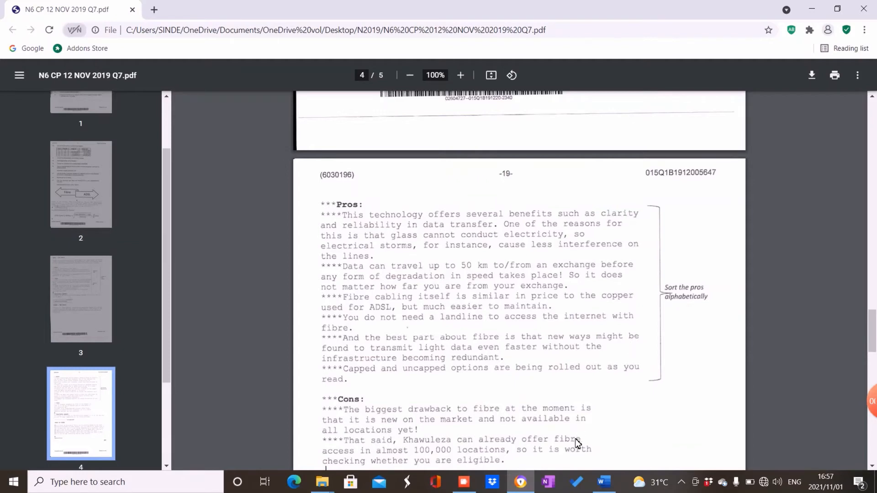
mouse_move(601, 488)
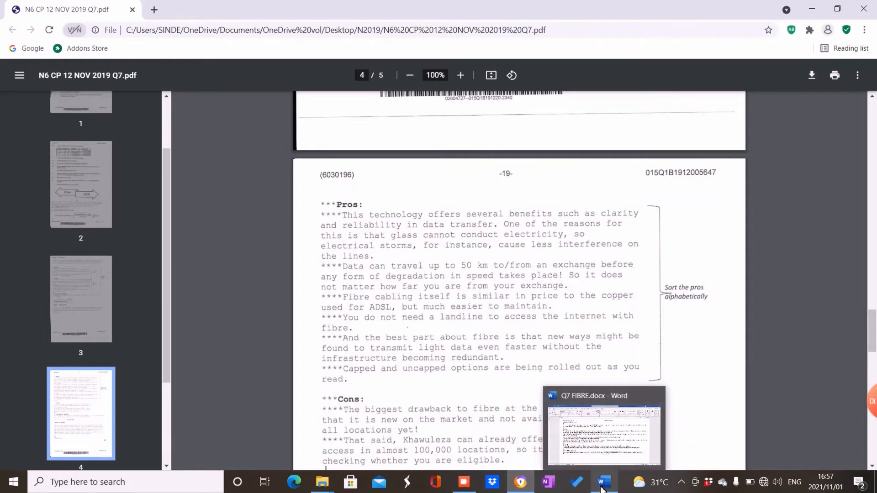
left_click(603, 453)
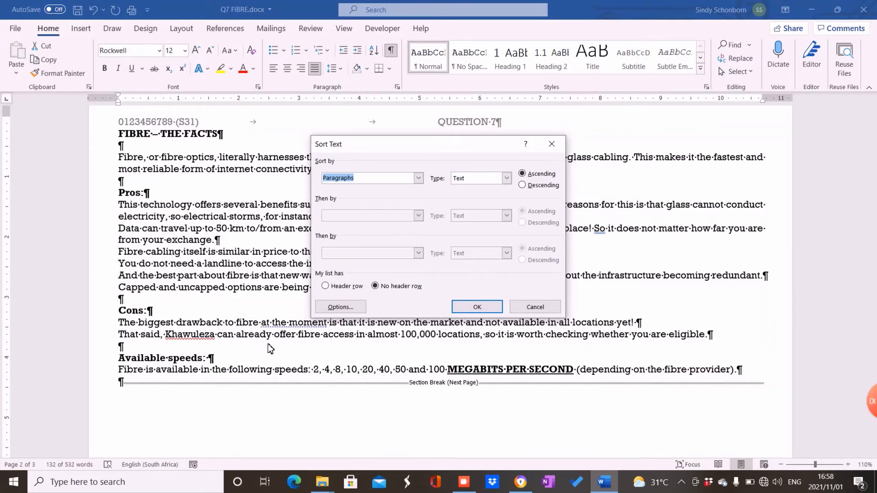
left_click(493, 309)
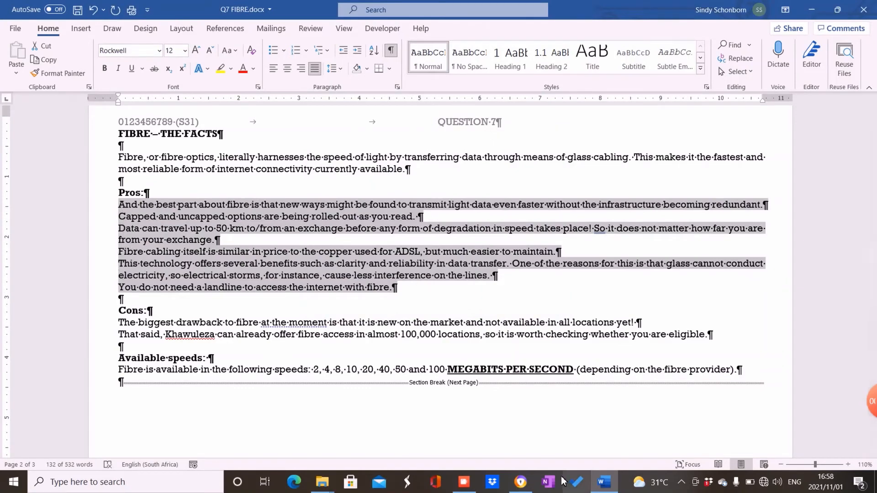
Check the closing instructions in the exam PDF and copy the page 1 equation below the ADSL VS FIBRE paragraph in the Word document
left_click(524, 485)
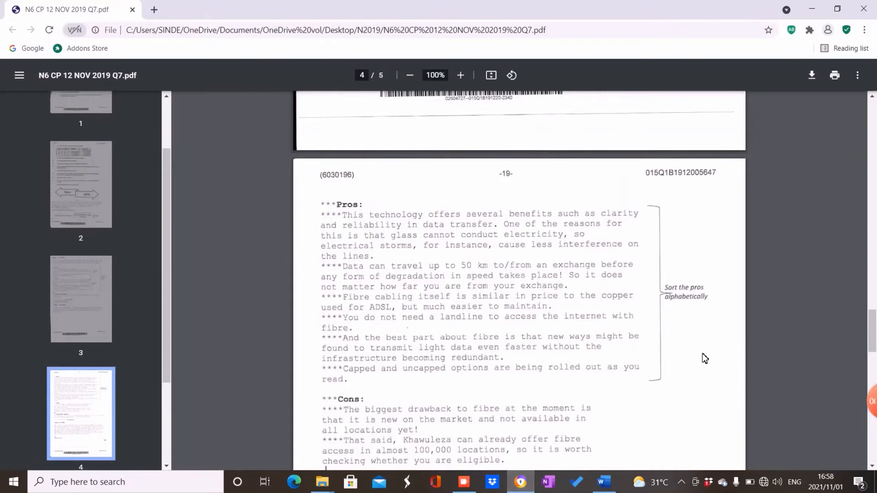
left_click_drag(872, 321, 875, 356)
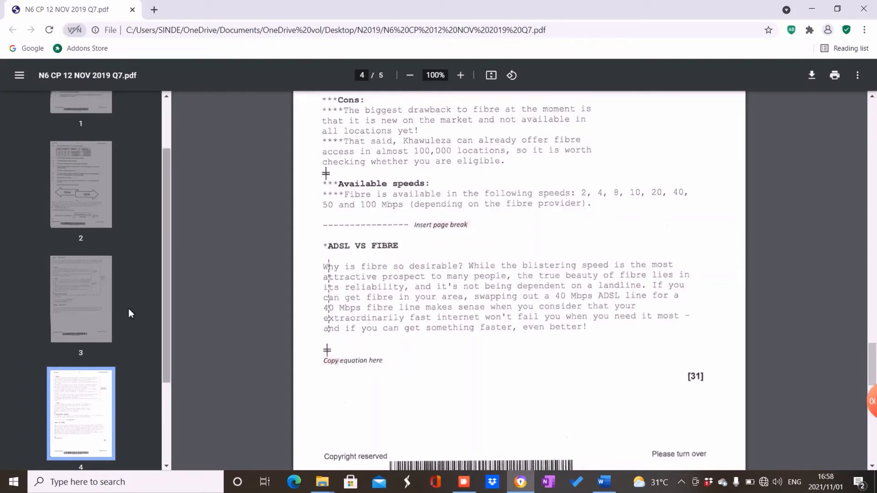
left_click(603, 481)
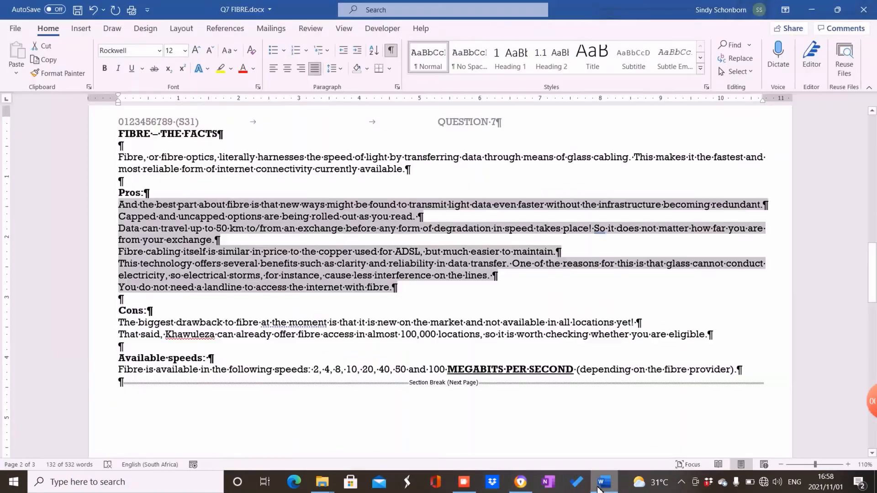
left_click_drag(872, 274, 839, 179)
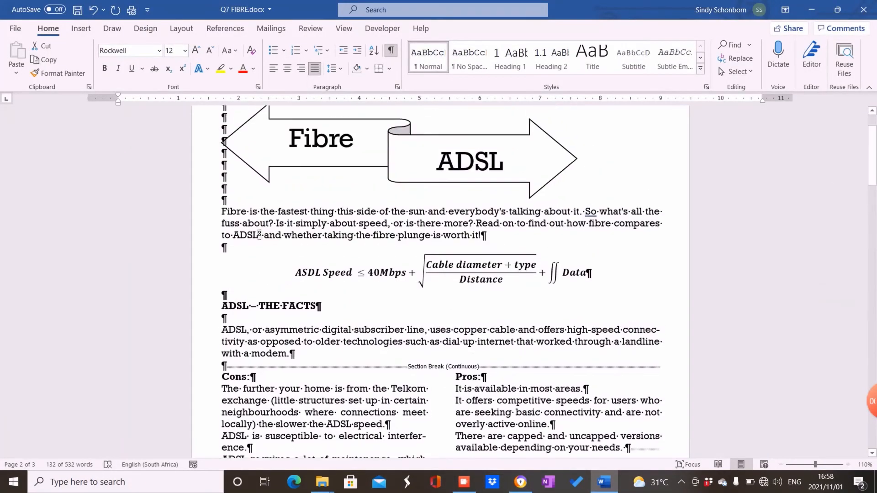
left_click(289, 273)
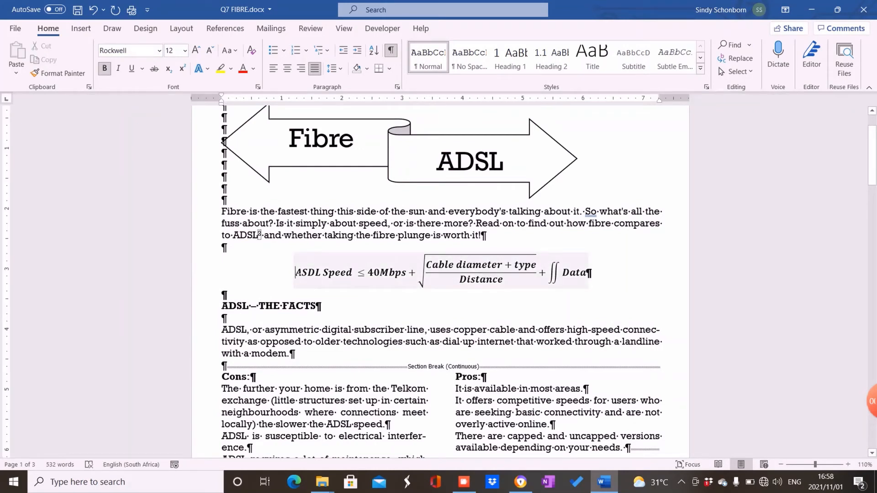
left_click_drag(295, 273, 592, 273)
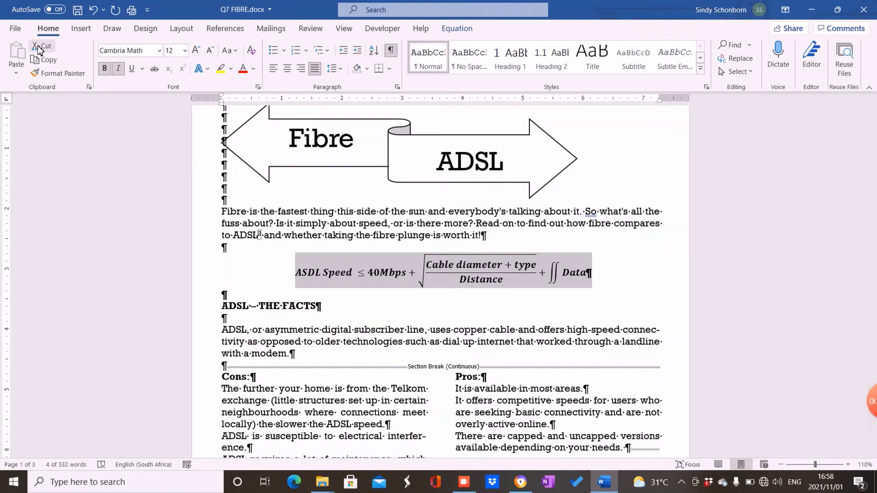
left_click(46, 60)
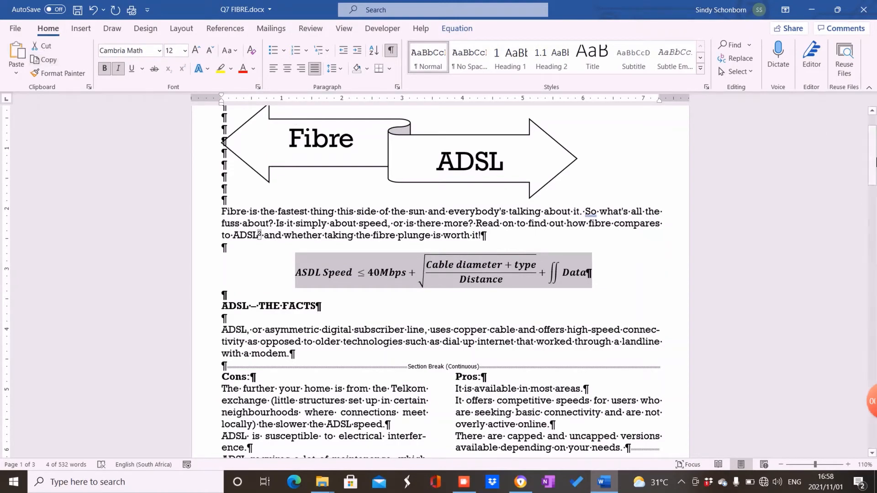
left_click_drag(873, 160, 866, 354)
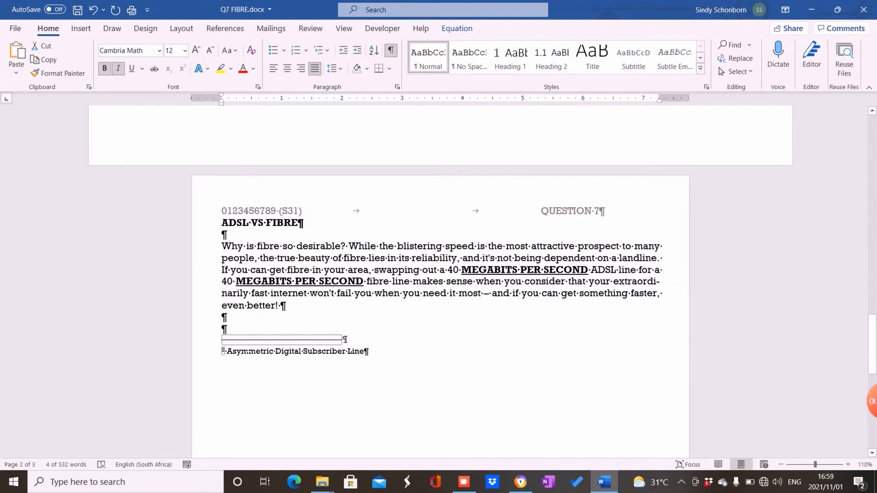
left_click(223, 318)
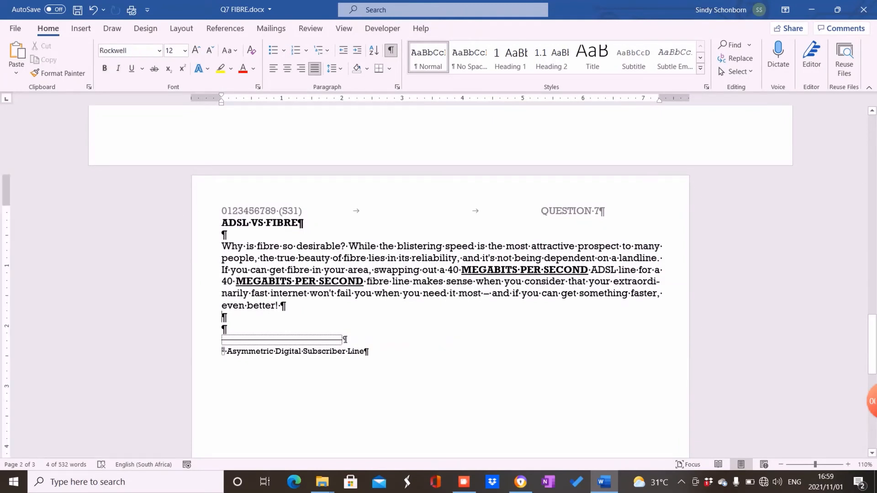
key("ctrl+v")
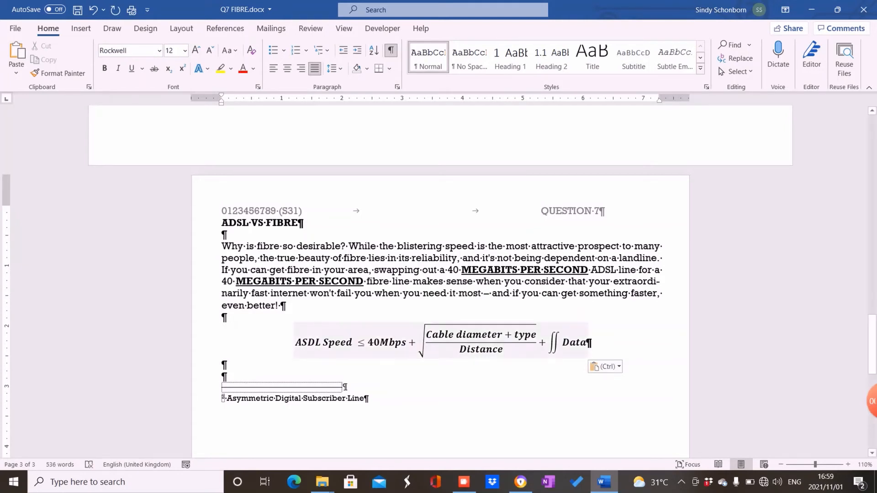
Compare the copied equation with the original and read instructions 9 and 10 on paragraph levels and numbering in the exam PDF
left_click_drag(875, 336, 859, 162)
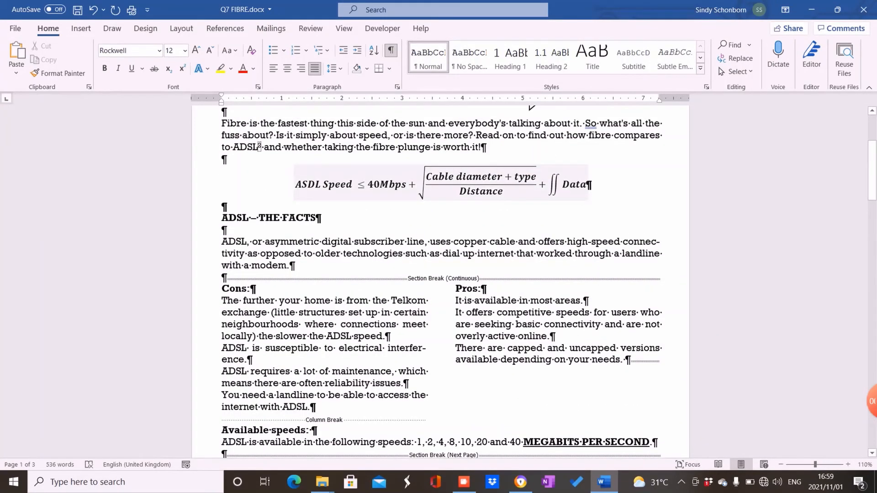
left_click_drag(874, 175, 874, 336)
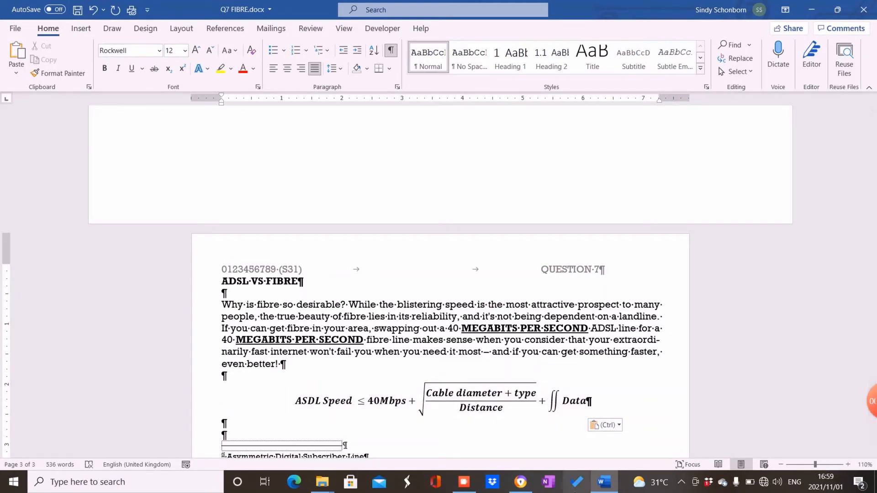
mouse_move(520, 485)
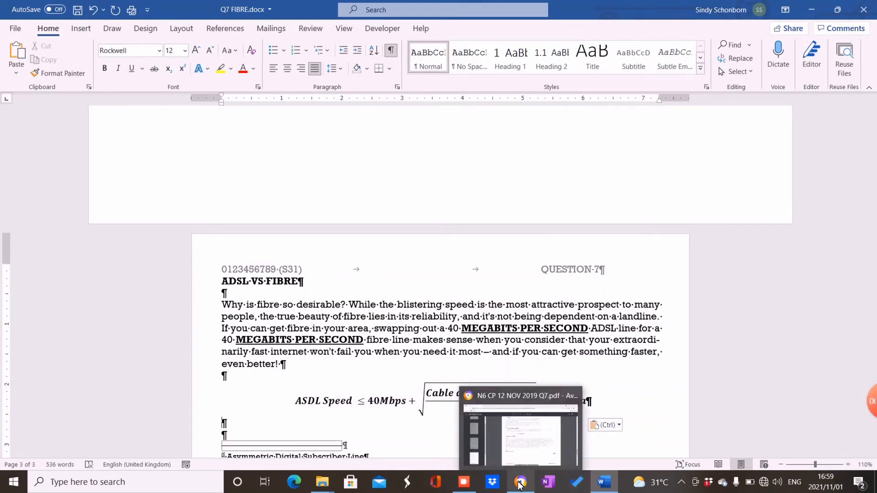
left_click(523, 452)
left_click_drag(873, 363, 866, 249)
scroll(440, 197, "down", 4)
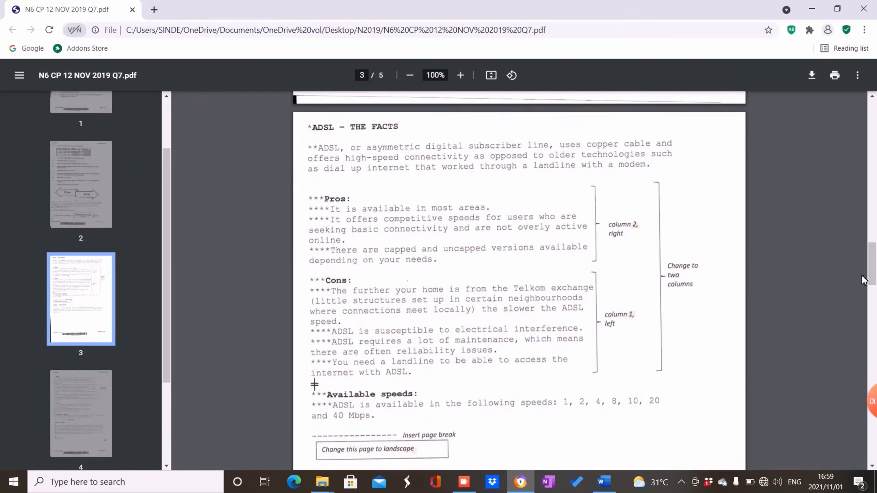
left_click_drag(869, 278, 852, 181)
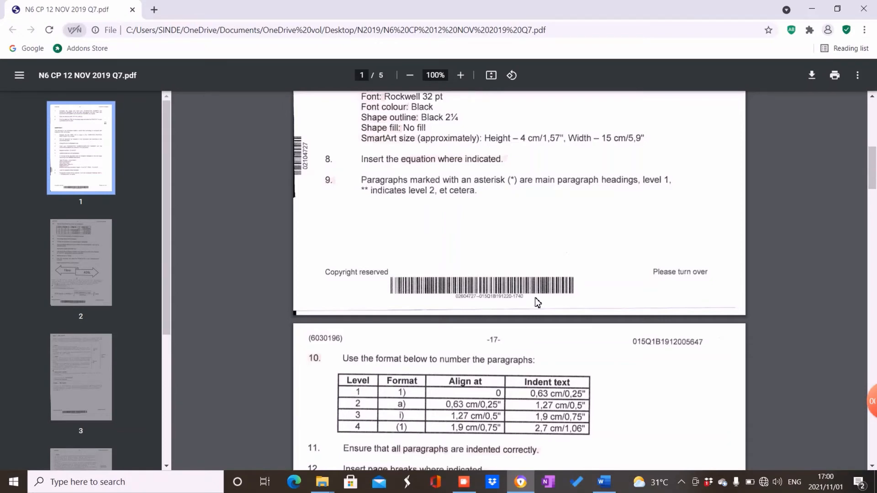
left_click(603, 483)
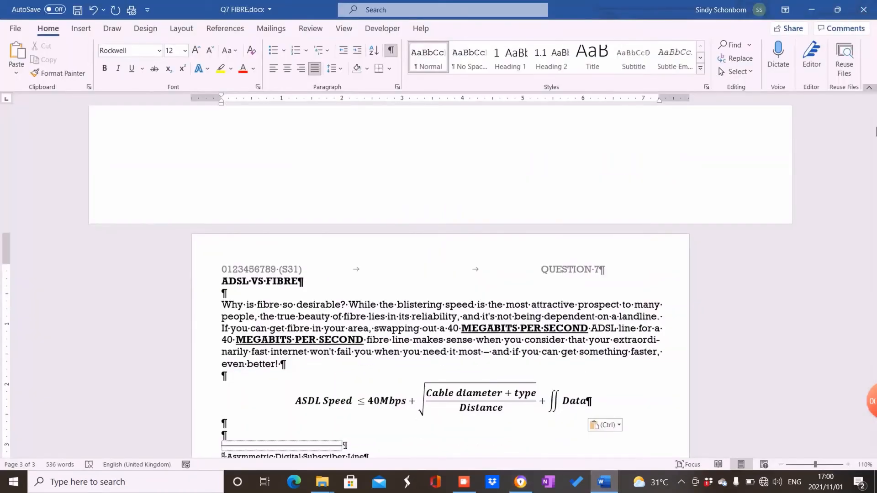
left_click_drag(873, 351, 872, 143)
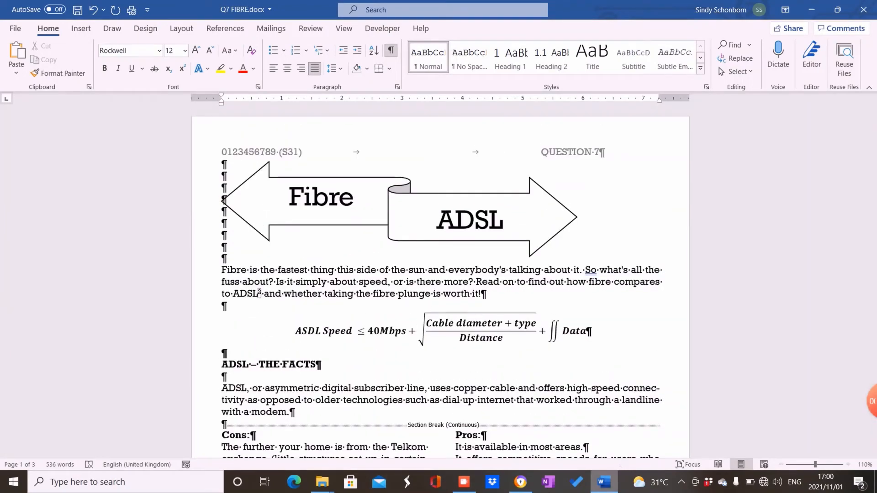
Examine pages 2 to 4 of the exam PDF for the asterisks that mark each paragraph's heading level
left_click(518, 491)
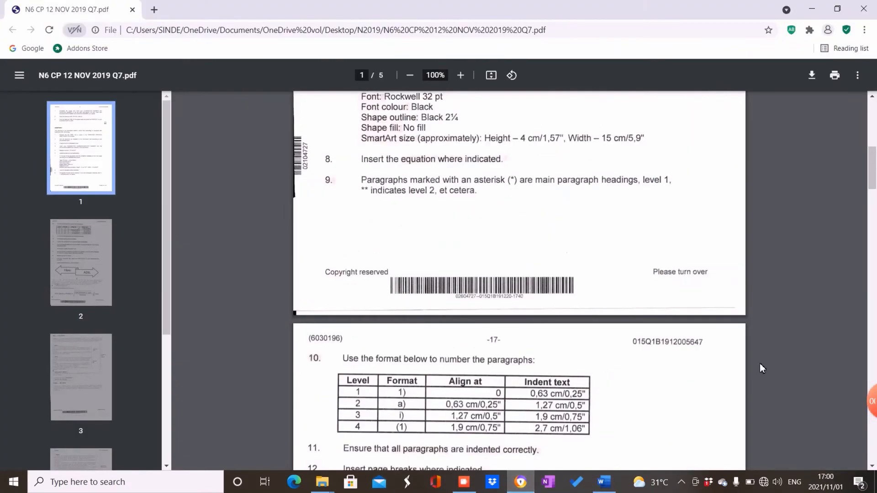
left_click_drag(873, 169, 875, 235)
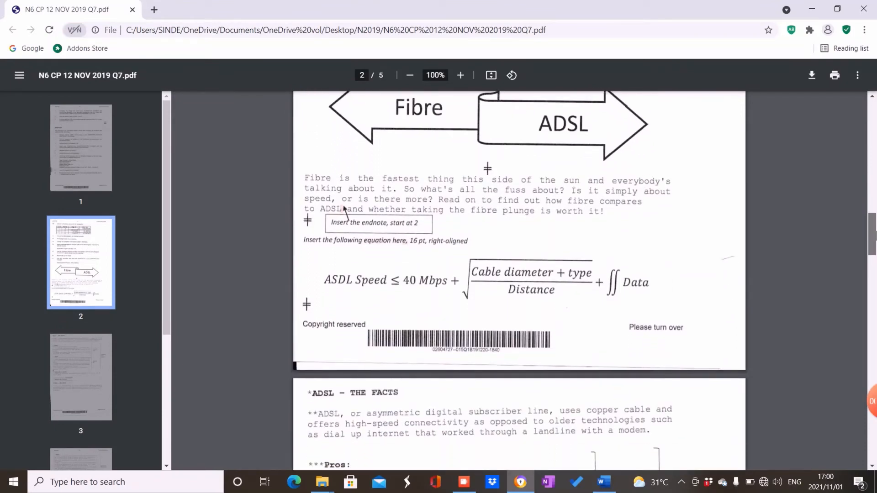
left_click_drag(875, 235, 876, 246)
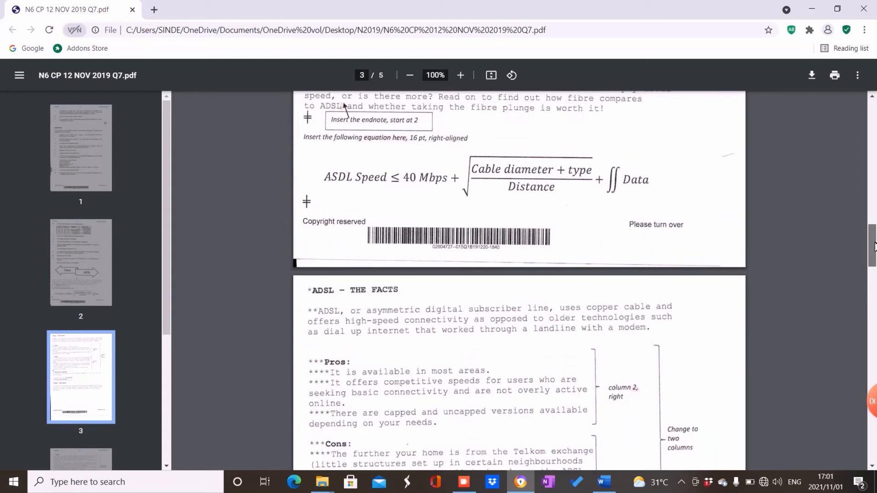
left_click_drag(875, 250, 875, 267)
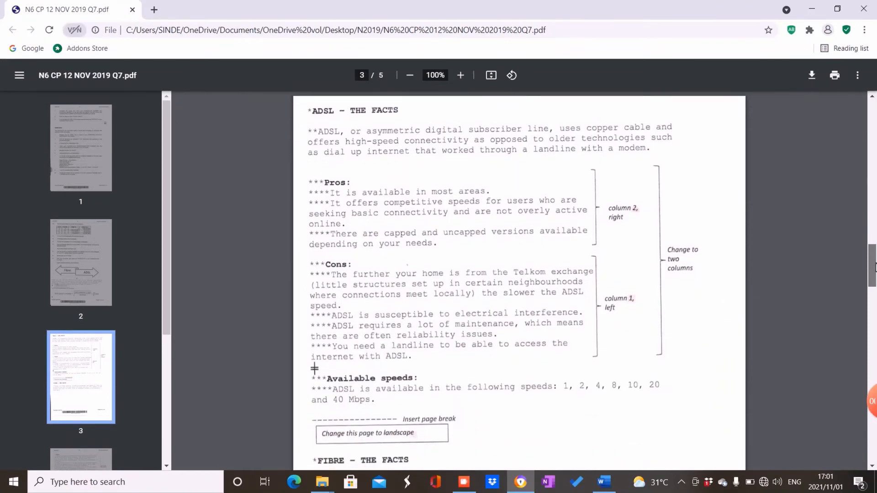
left_click_drag(875, 267, 875, 269)
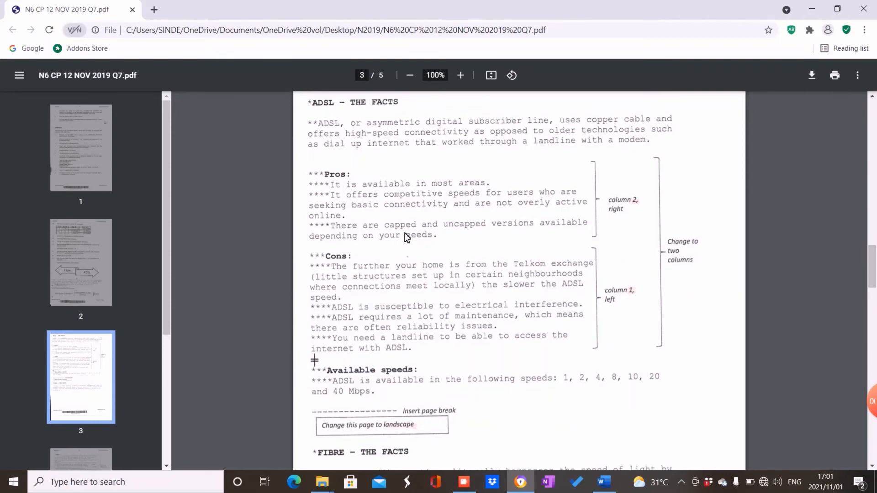
left_click_drag(874, 280, 875, 313)
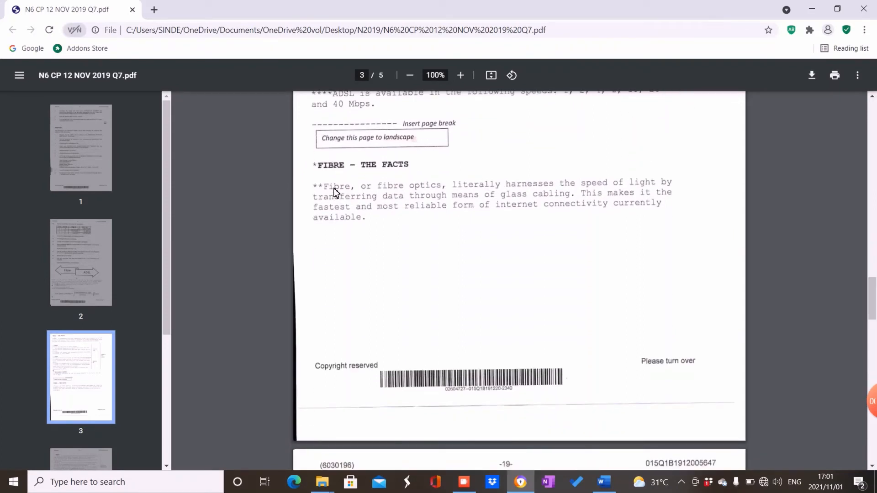
left_click_drag(872, 297, 872, 346)
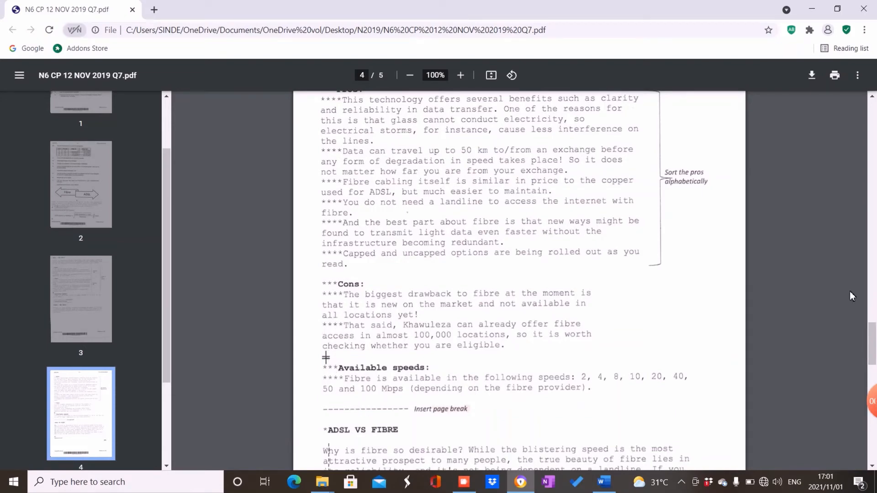
left_click_drag(871, 334, 871, 351)
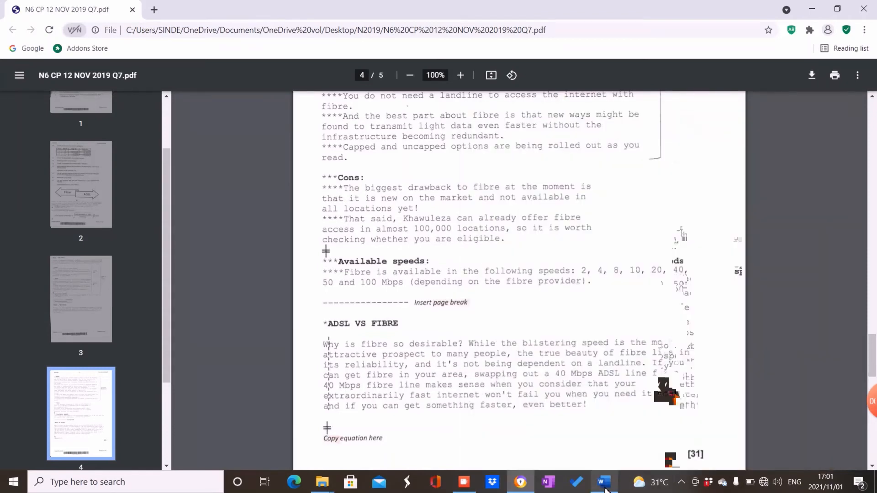
In the Word document, set the headings ADSL – THE FACTS, FIBRE – THE FACTS and ADSL VS FIBRE together to outline level 1
mouse_move(605, 490)
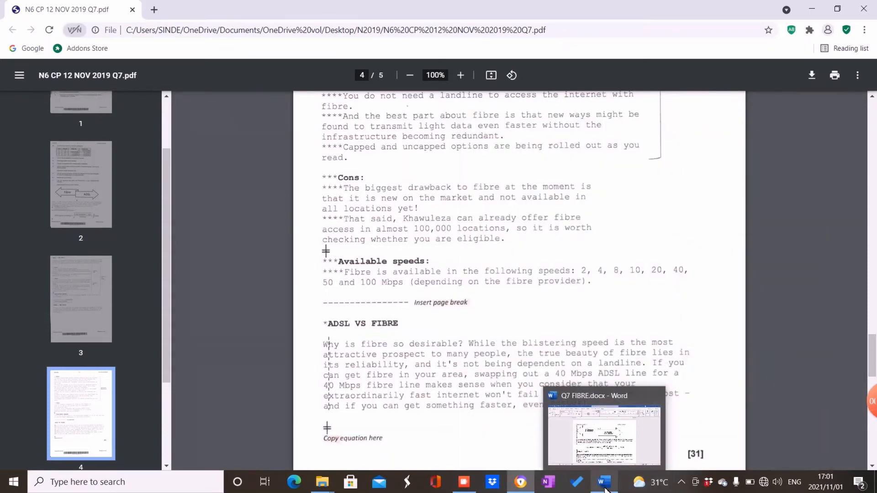
left_click(605, 487)
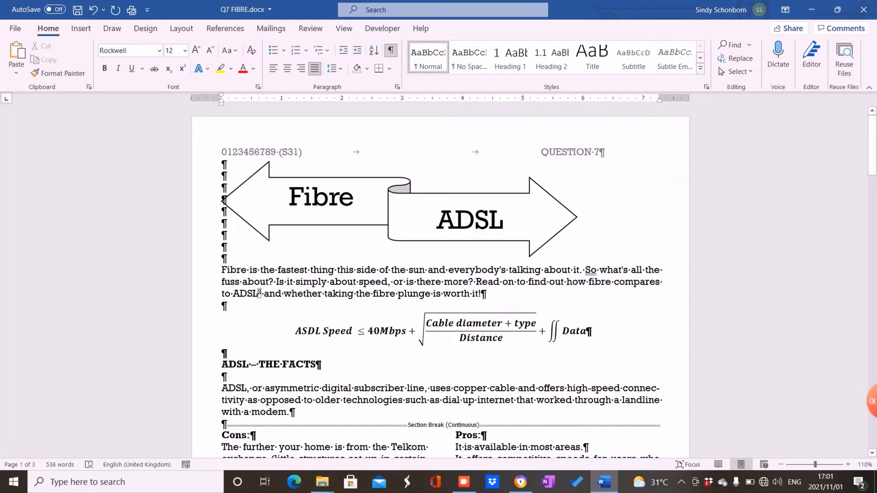
scroll(872, 168, "down", 3)
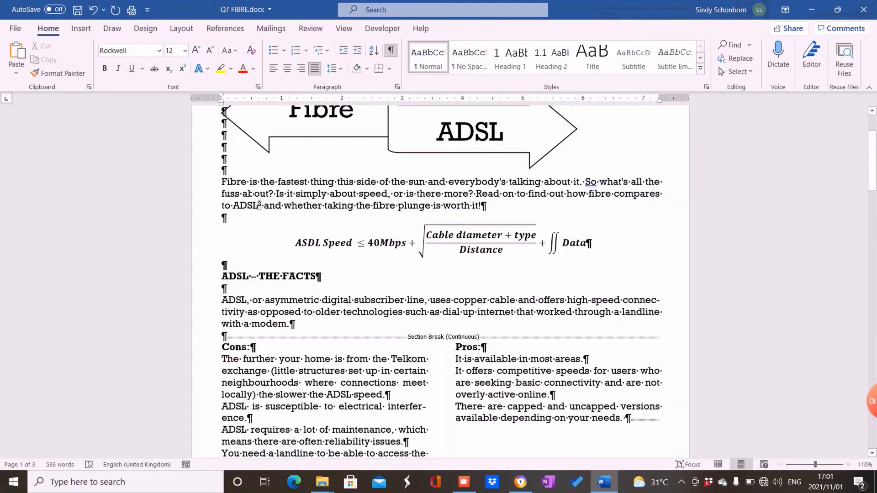
left_click(218, 282)
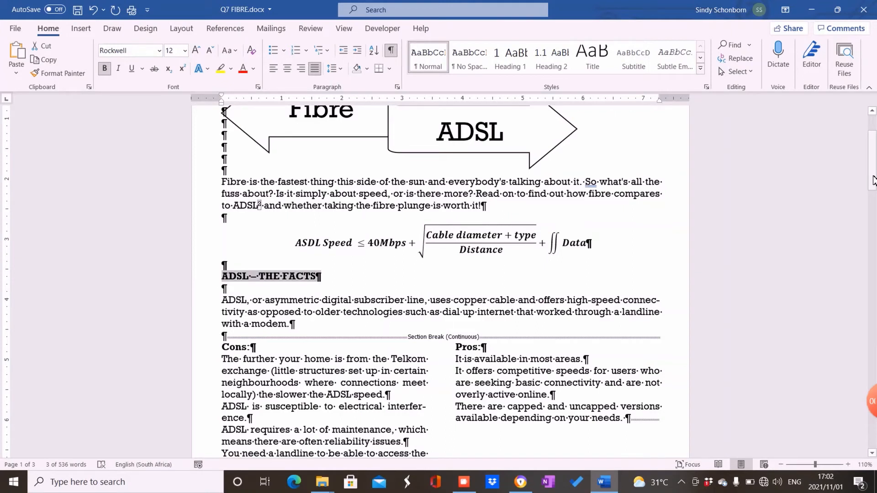
left_click_drag(872, 181, 875, 273)
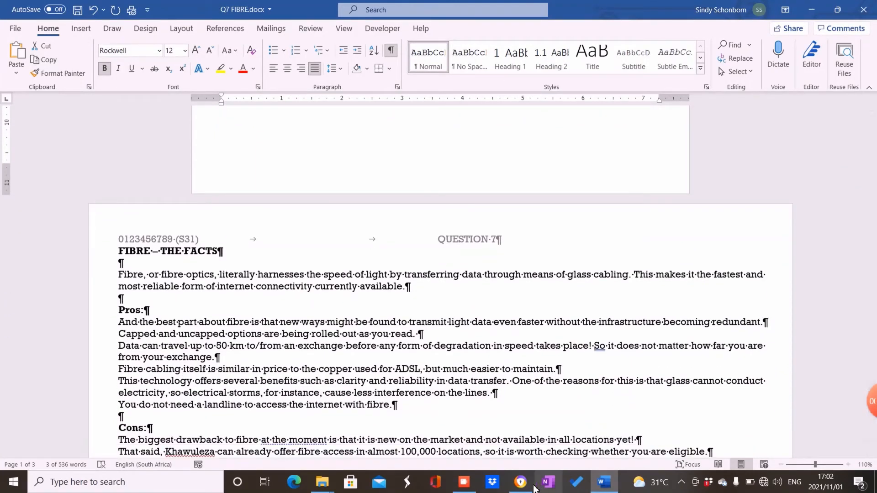
left_click(520, 481)
left_click_drag(874, 336, 848, 276)
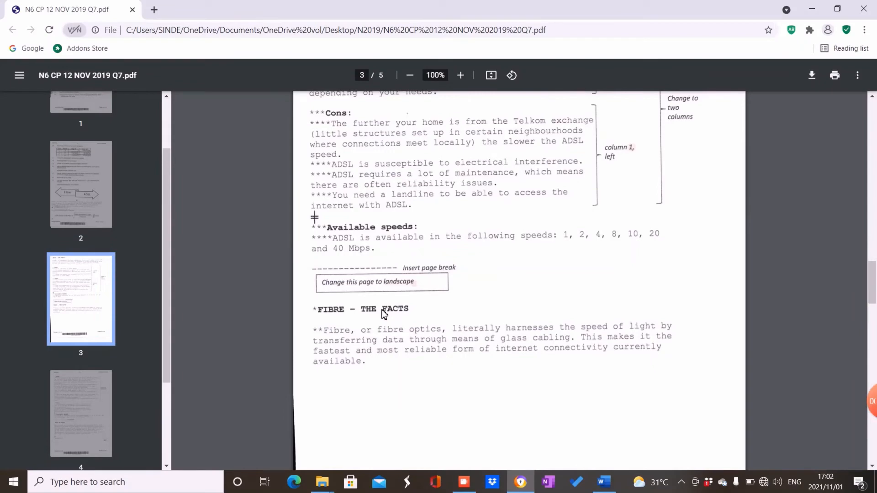
left_click(604, 482)
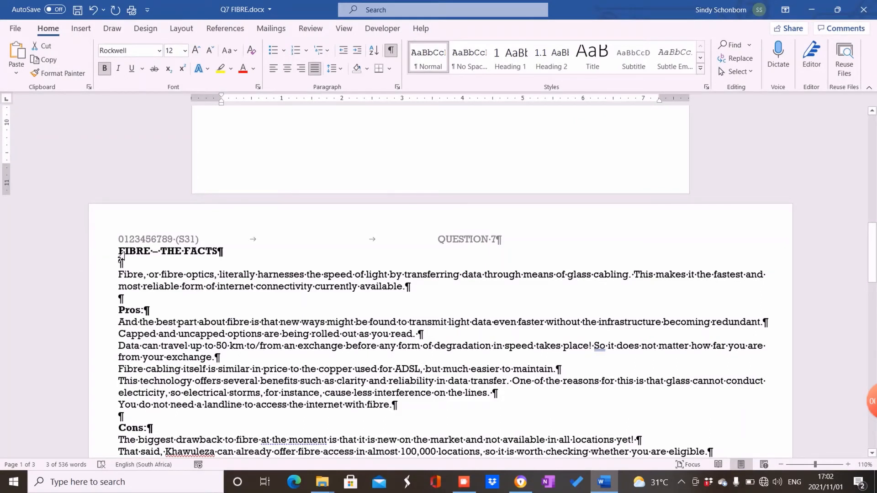
left_click_drag(121, 256, 223, 252)
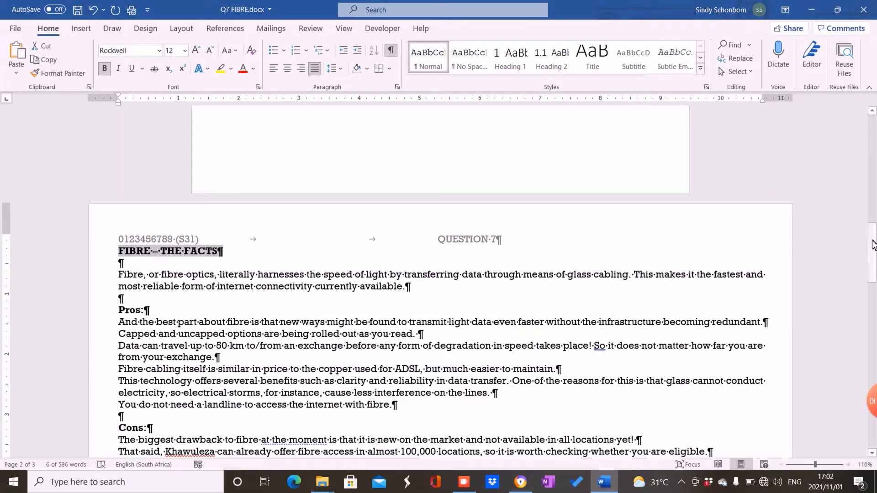
left_click_drag(872, 244, 875, 325)
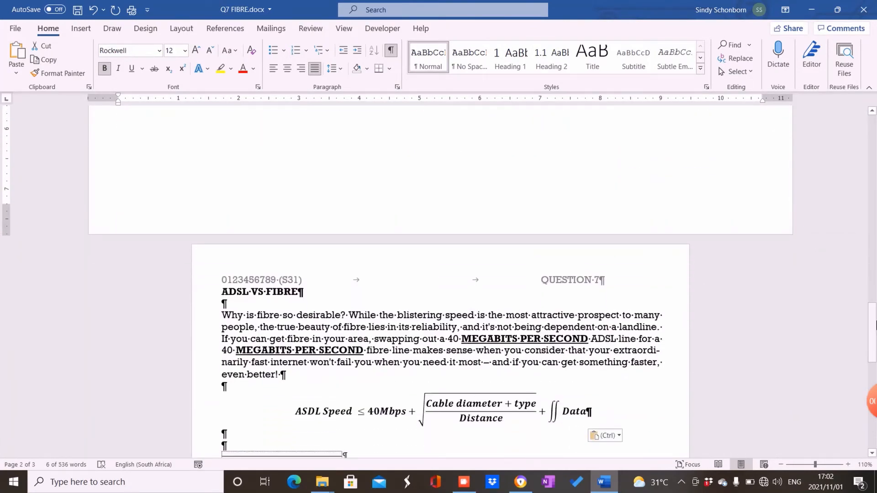
triple_click(228, 294)
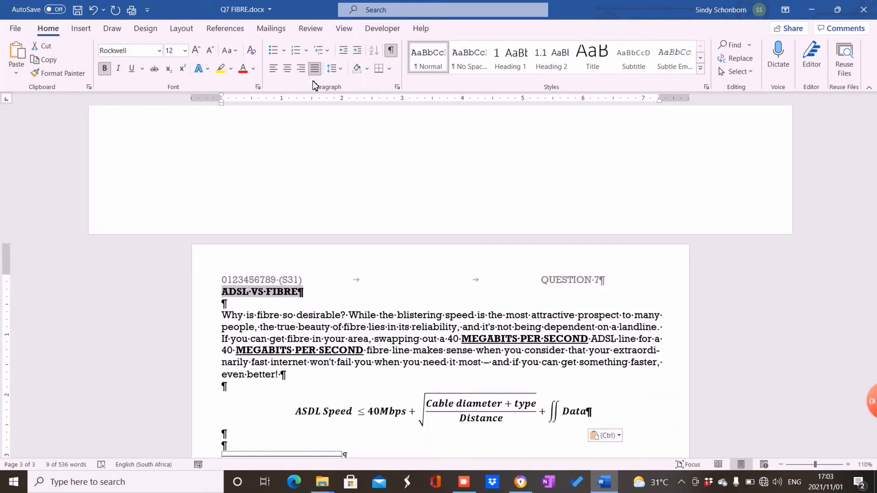
left_click(396, 87)
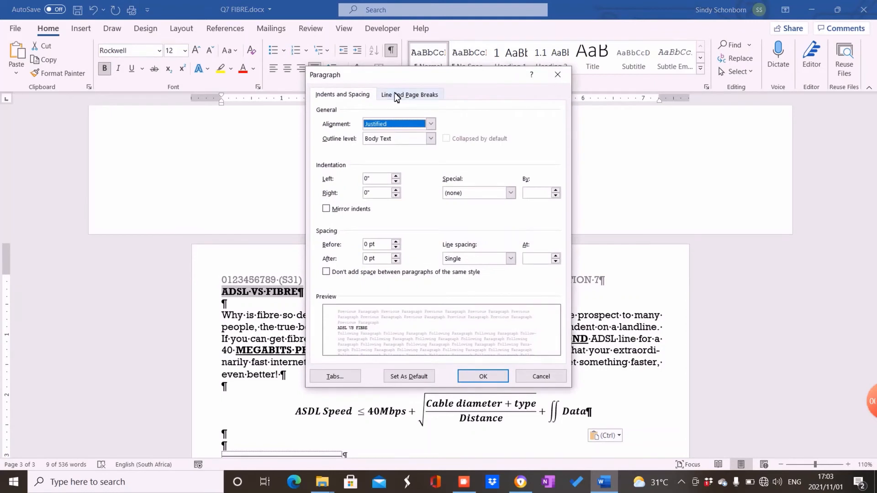
left_click(388, 140)
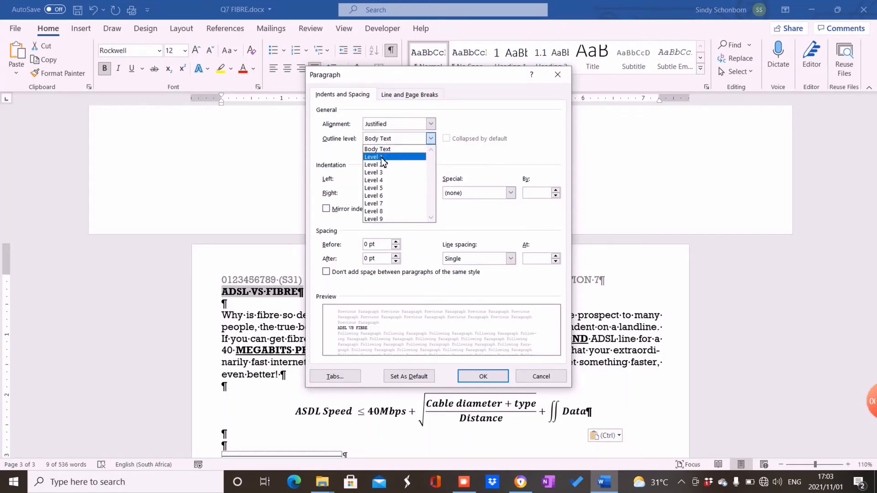
left_click(390, 158)
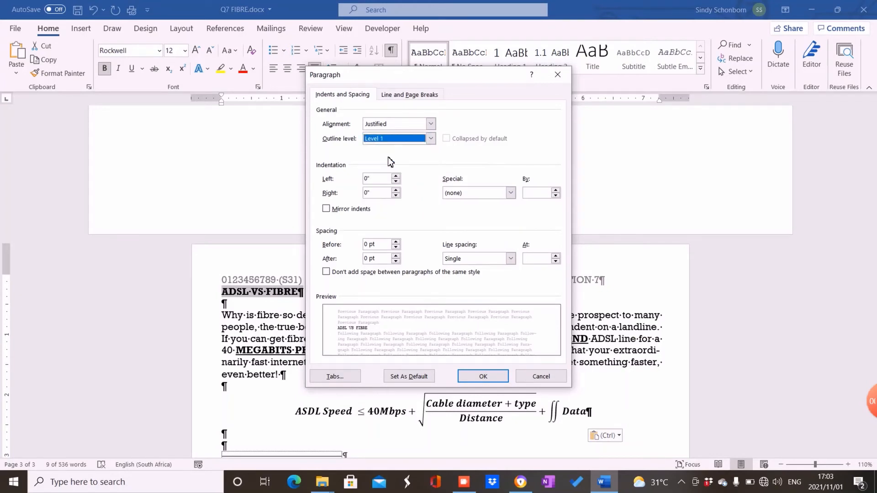
left_click(484, 378)
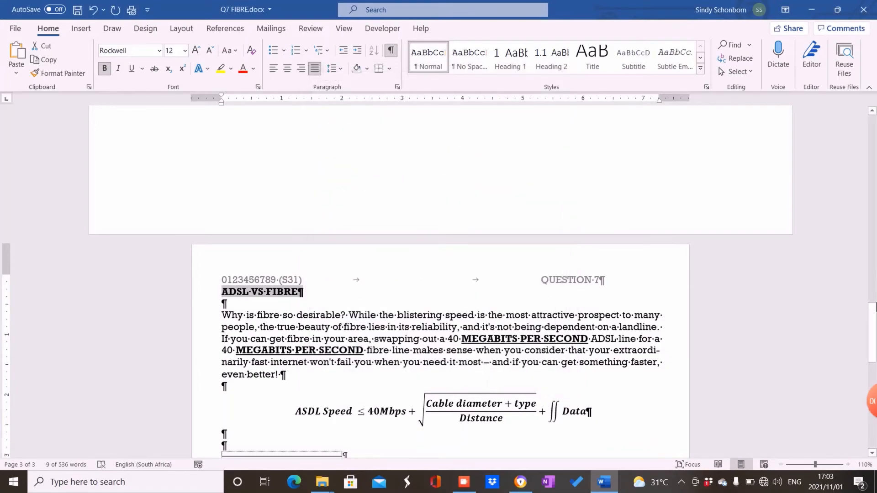
Set the introductory paragraphs under ADSL – THE FACTS and FIBRE – THE FACTS to outline level 2, checking the double-asterisk marks in the exam PDF
left_click_drag(872, 344, 862, 191)
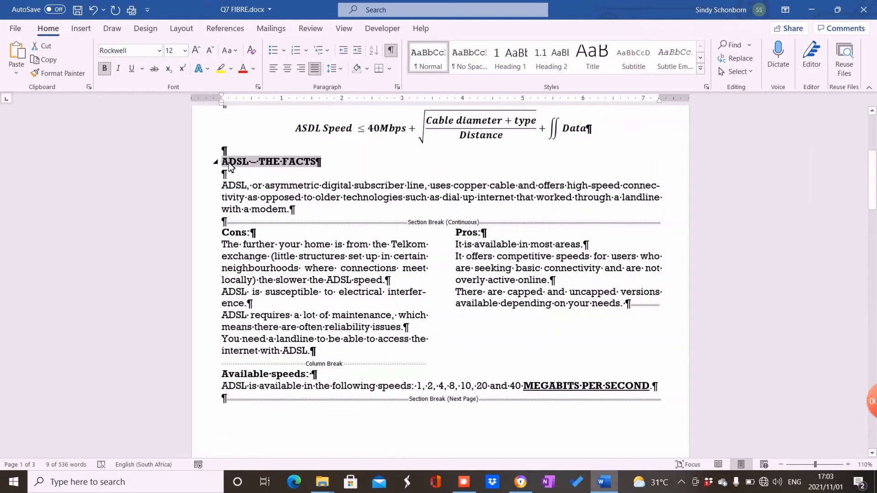
left_click(215, 198)
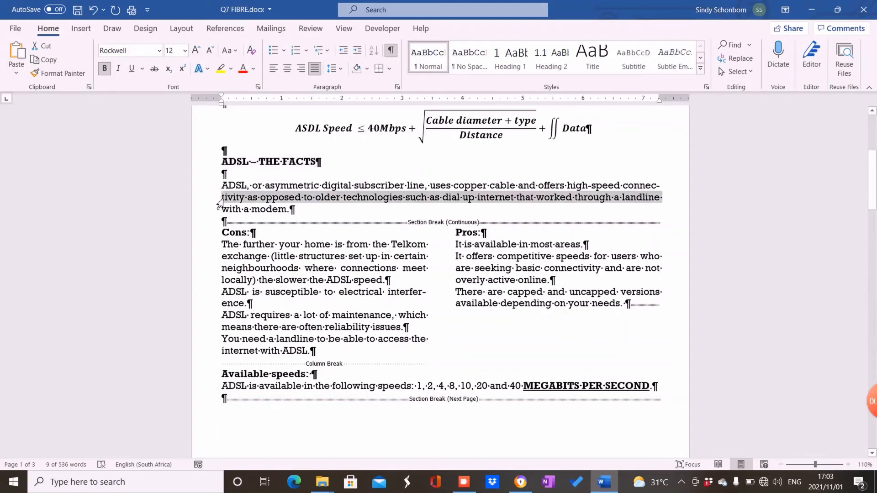
left_click_drag(214, 185, 219, 213)
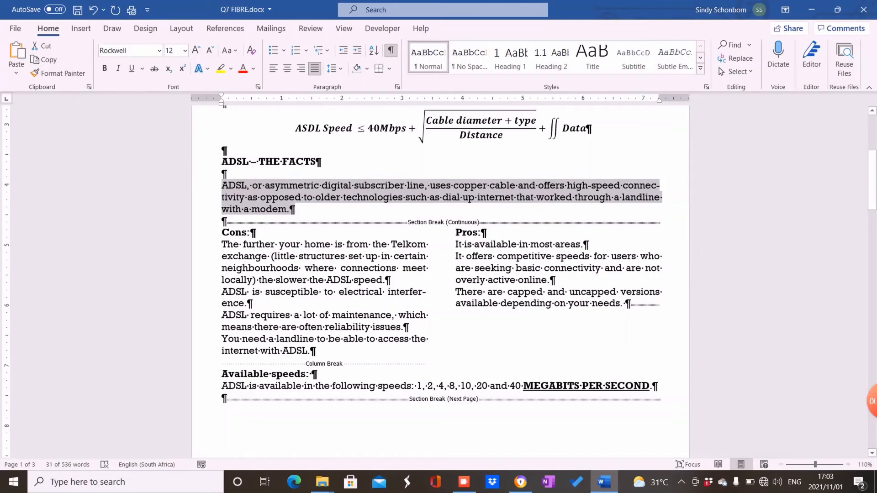
left_click_drag(872, 194, 874, 276)
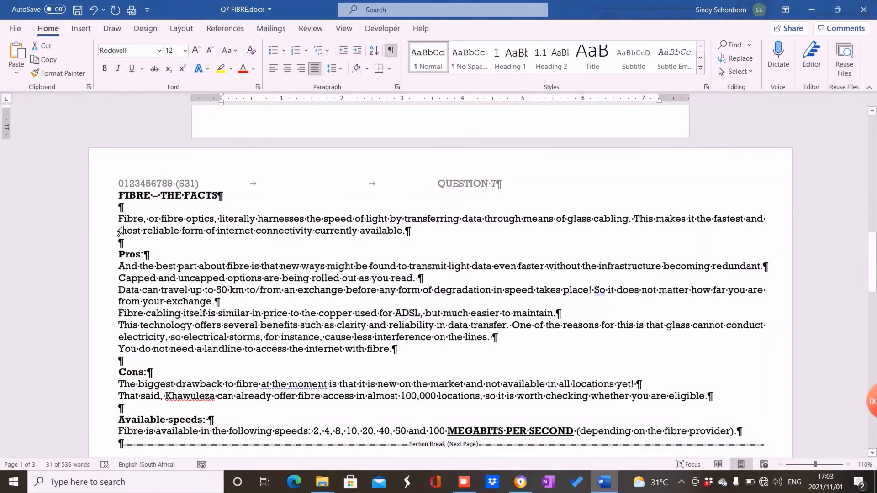
double_click(120, 226)
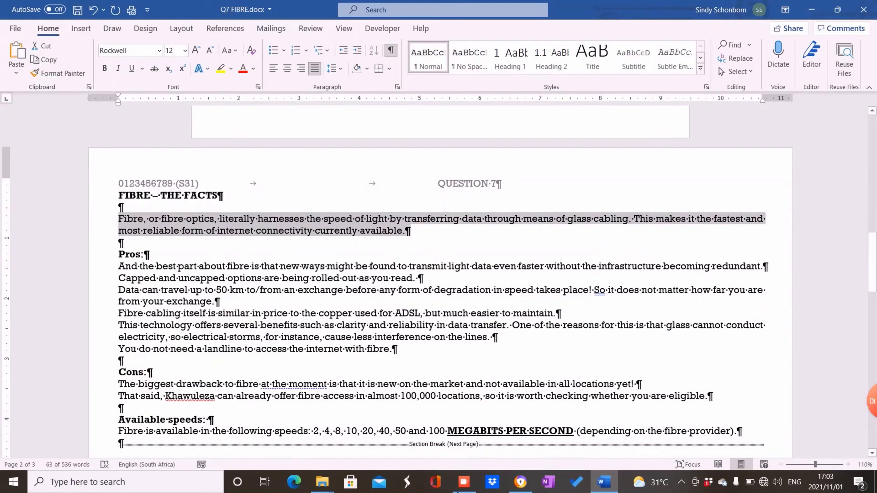
left_click(520, 481)
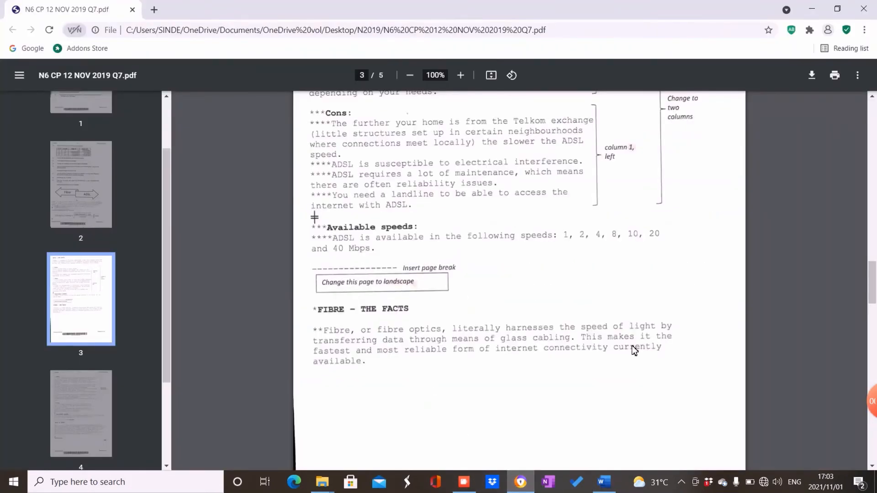
left_click_drag(872, 298, 874, 373)
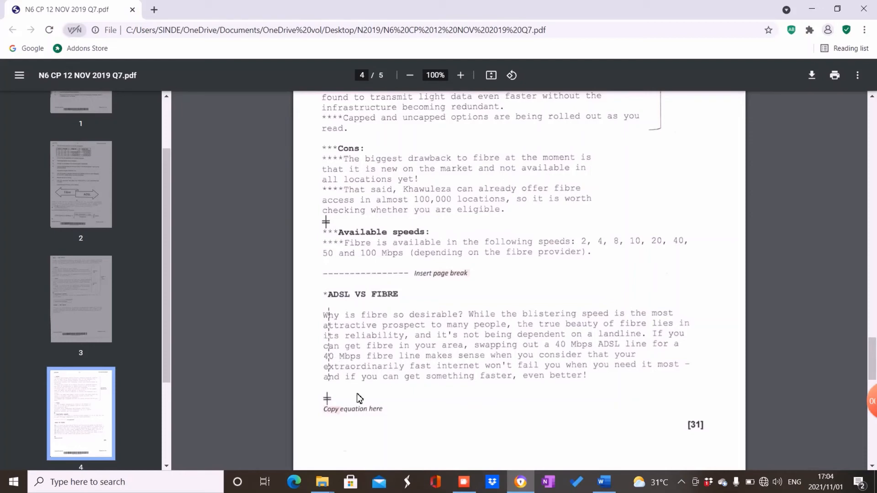
left_click(603, 481)
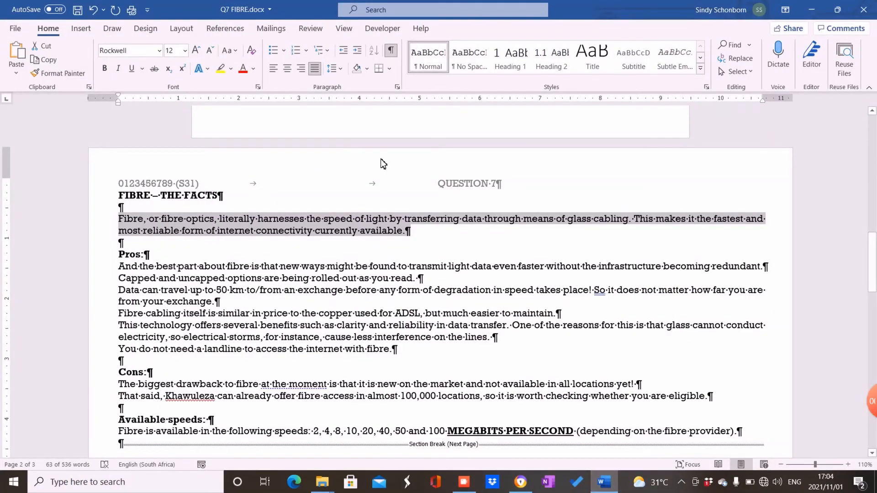
left_click(397, 88)
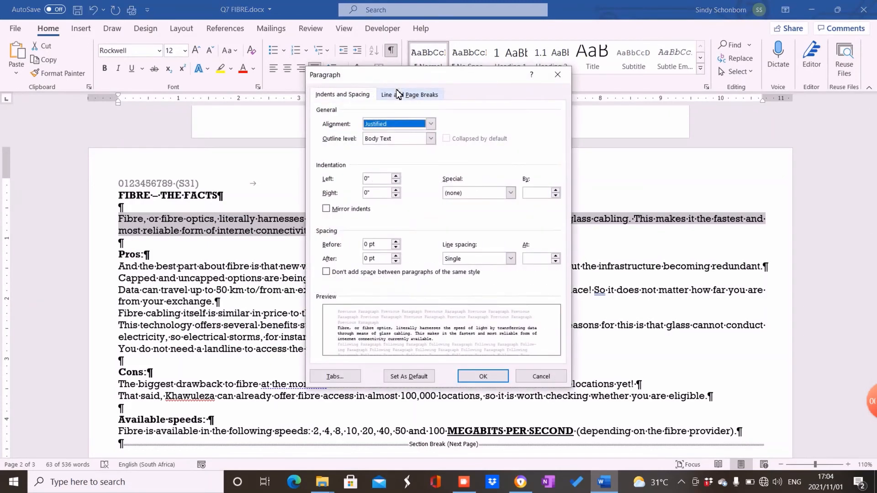
left_click(382, 139)
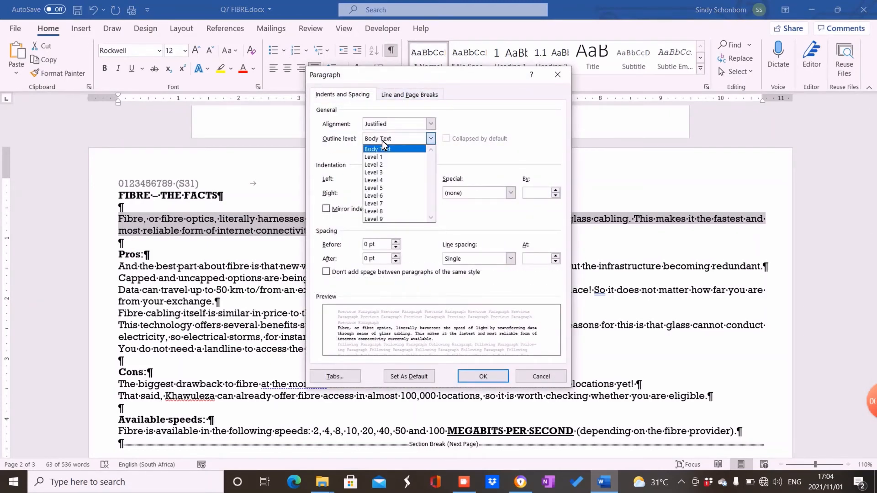
left_click(382, 165)
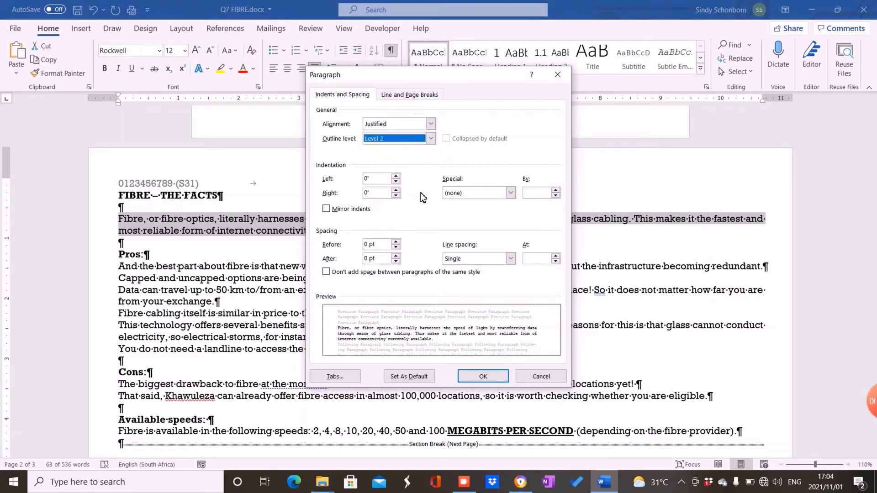
left_click(482, 379)
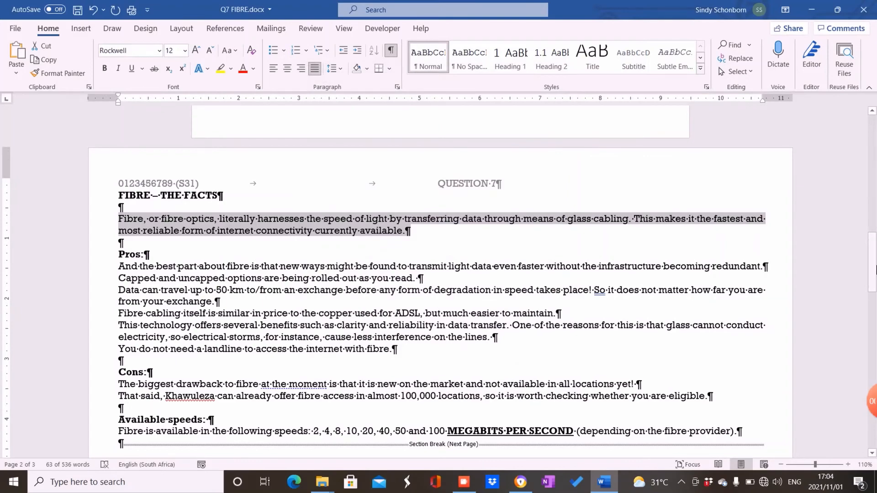
Set the Cons, Pros and Available speeds subheadings under ADSL – THE FACTS and FIBRE – THE FACTS together to outline level 3
left_click_drag(873, 271, 846, 190)
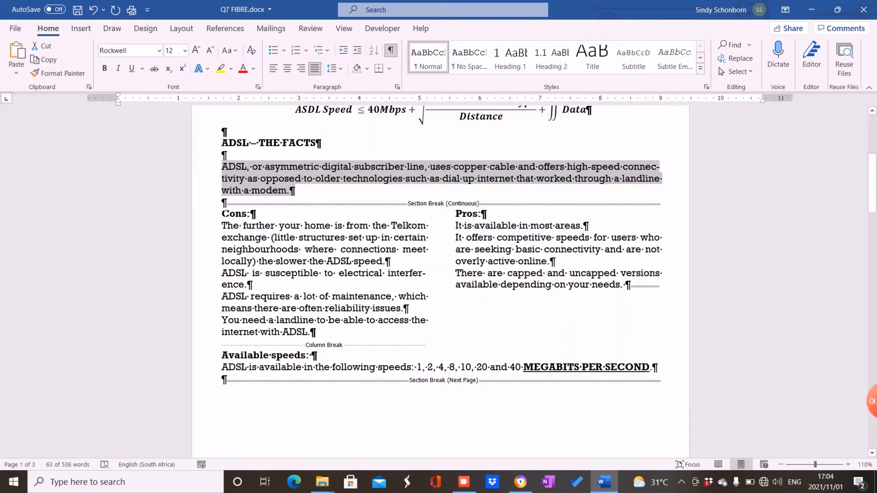
left_click_drag(222, 214, 254, 215)
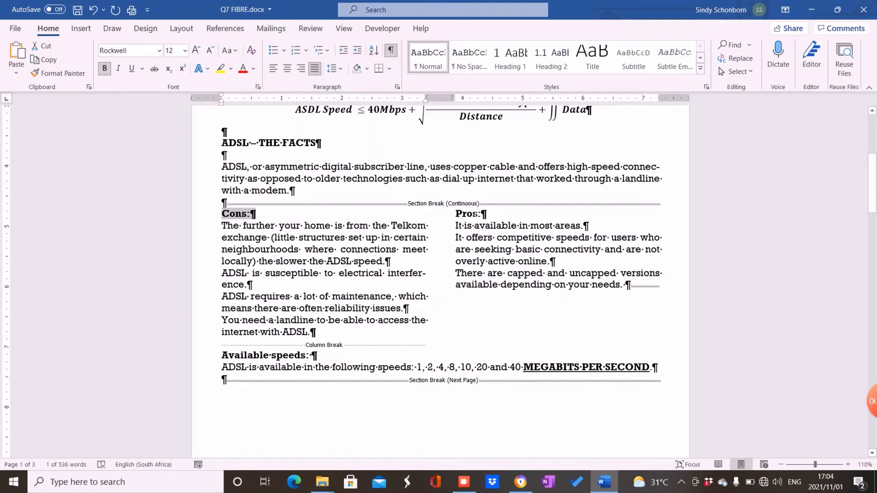
left_click_drag(456, 213, 482, 215)
left_click_drag(222, 355, 317, 356)
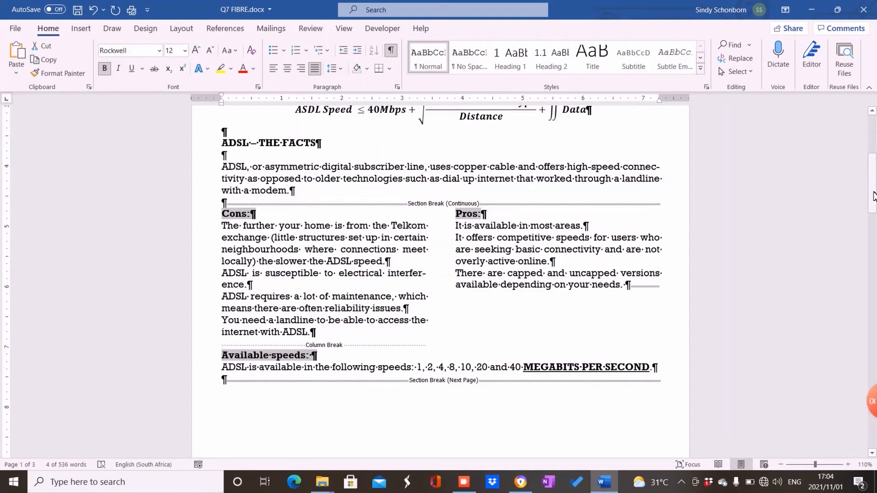
left_click_drag(873, 196, 875, 285)
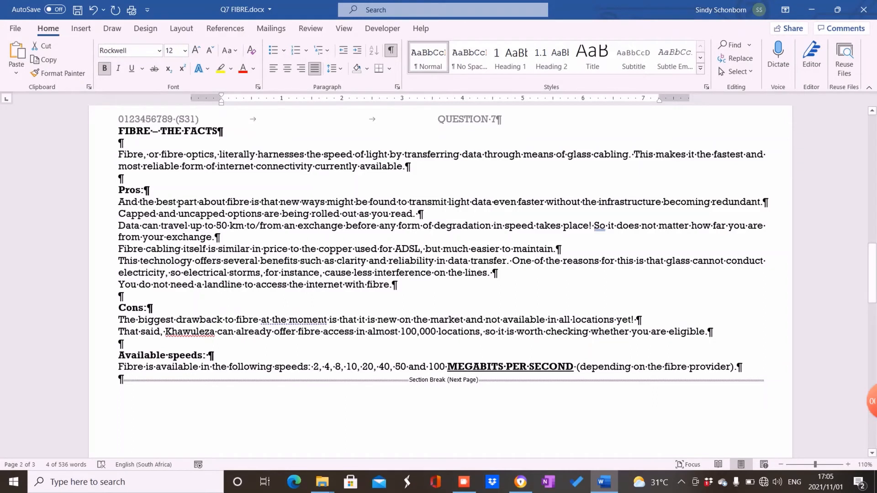
left_click_drag(117, 189, 149, 189)
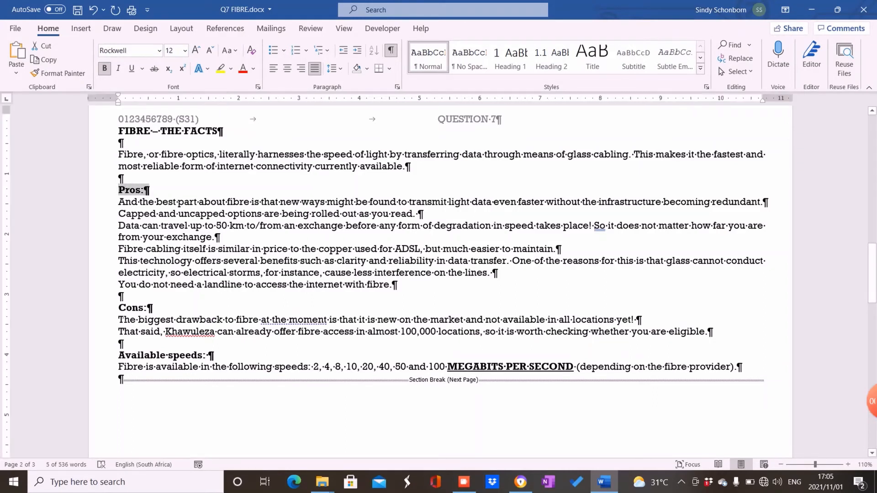
left_click_drag(119, 307, 153, 307)
left_click_drag(122, 355, 206, 355)
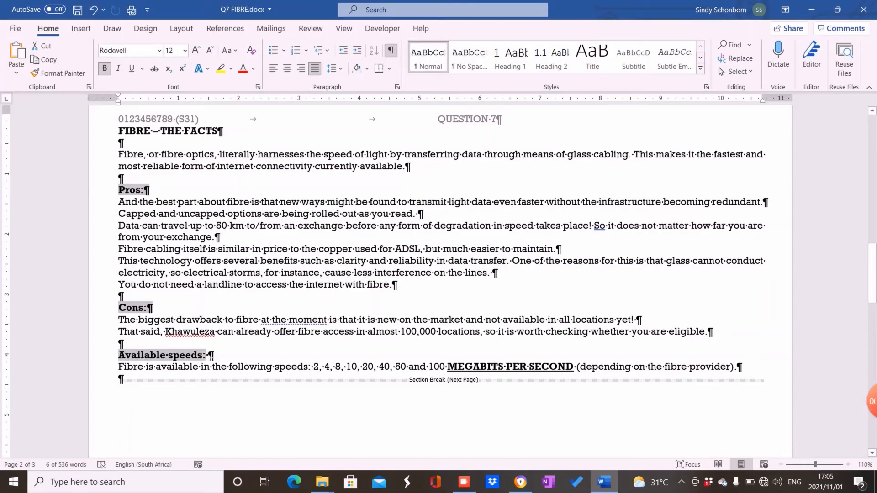
mouse_move(872, 264)
left_mouse_down()
mouse_move(873, 323)
mouse_move(860, 264)
left_mouse_up()
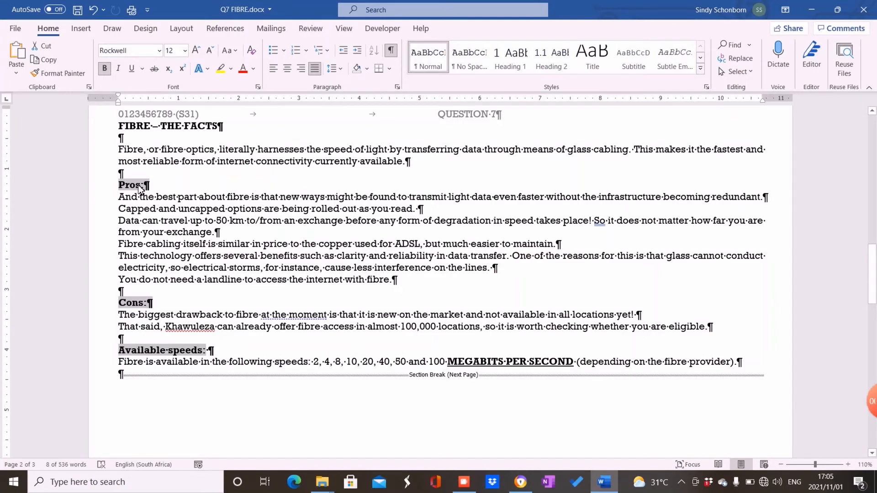
right_click(139, 185)
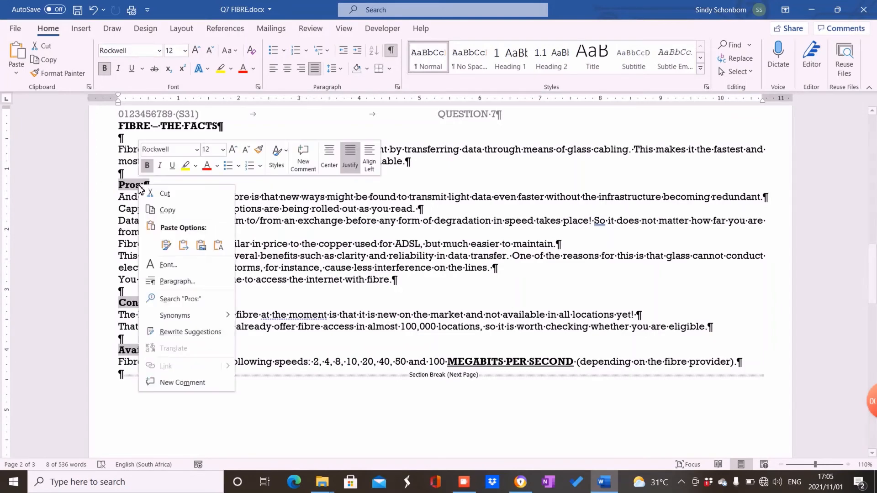
left_click(199, 285)
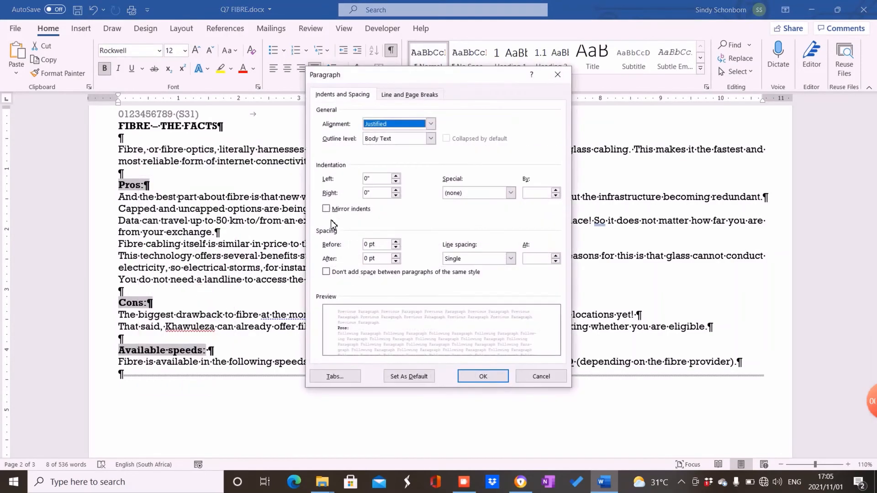
left_click(411, 139)
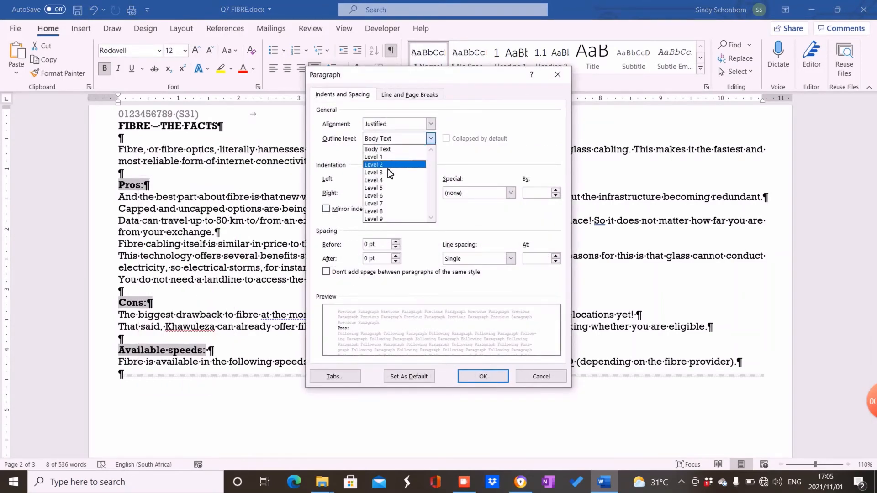
left_click(386, 173)
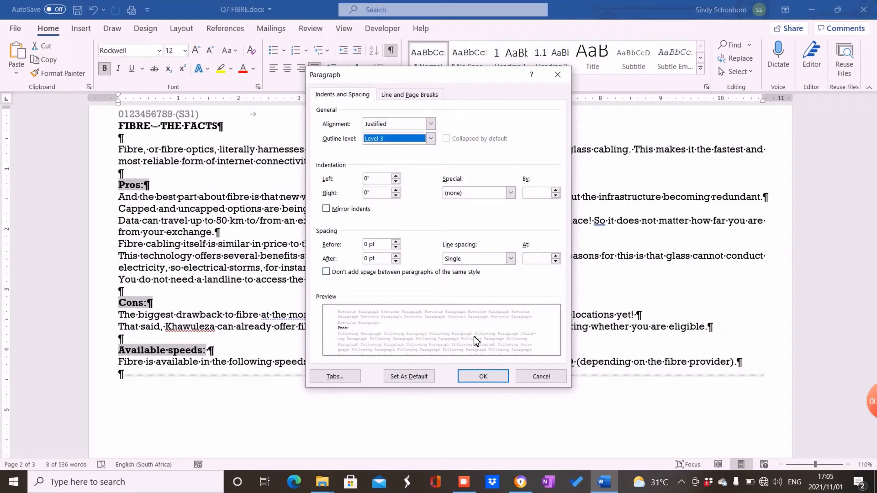
left_click(485, 378)
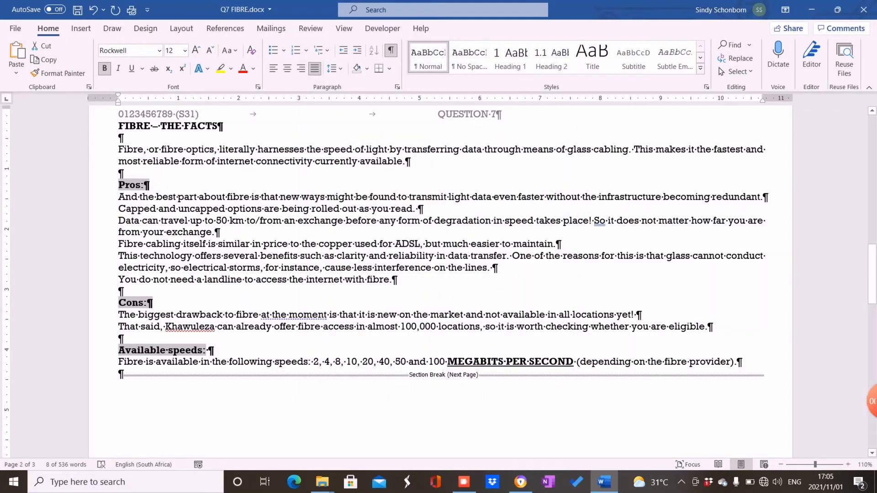
Check the outline level of the Available speeds subheading under FIBRE – THE FACTS in its paragraph settings
left_click(556, 244)
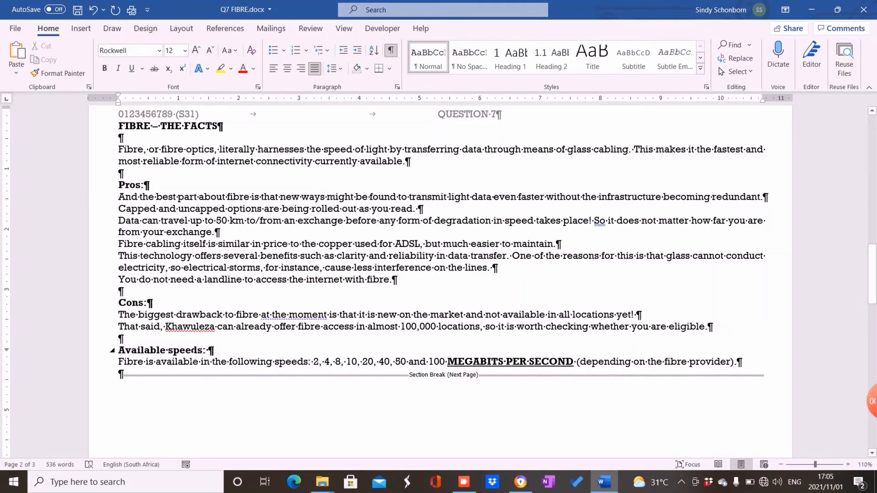
right_click(185, 350)
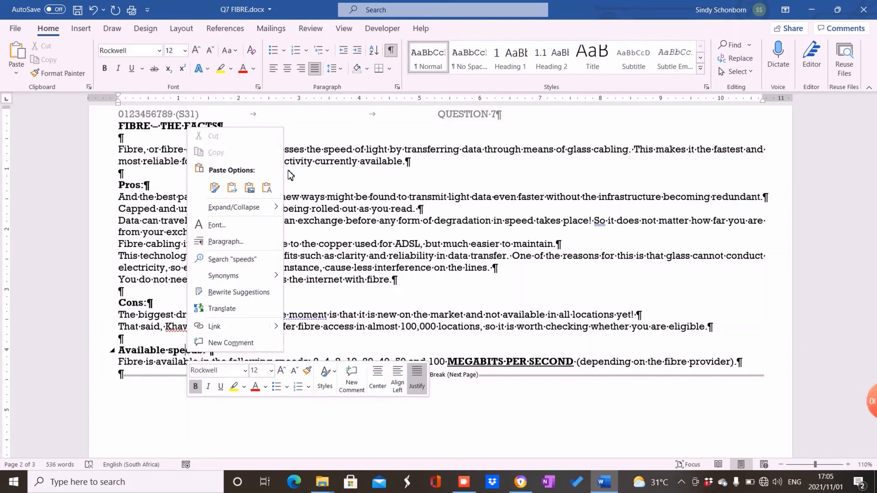
left_click(225, 241)
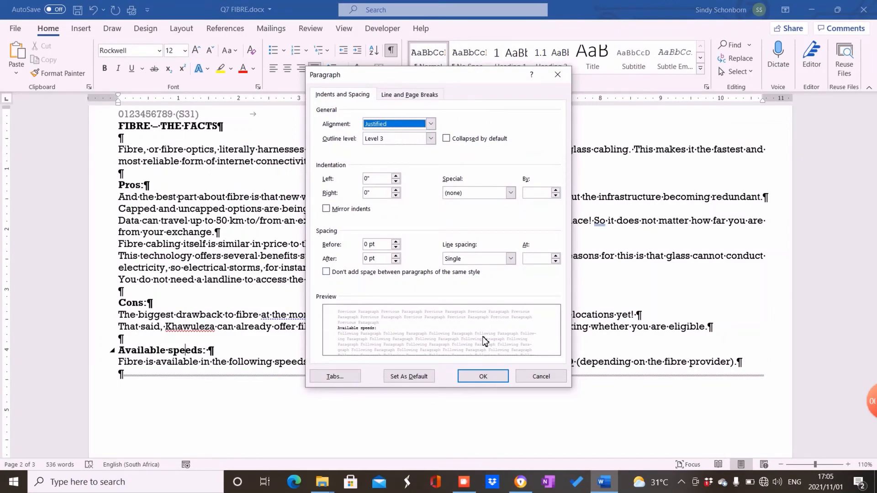
left_click(484, 376)
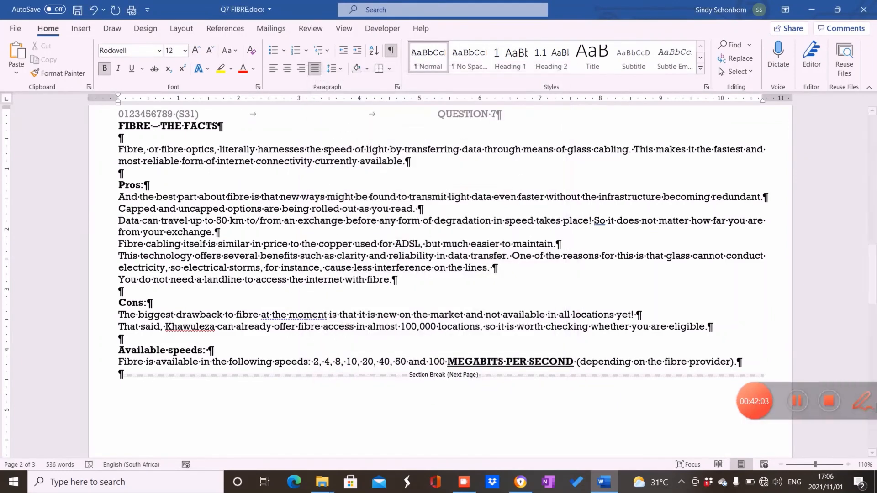
Set all paragraphs beneath the Cons, Pros and Available speeds subheadings in both the ADSL and FIBRE sections to outline level 4
left_click_drag(873, 290, 859, 194)
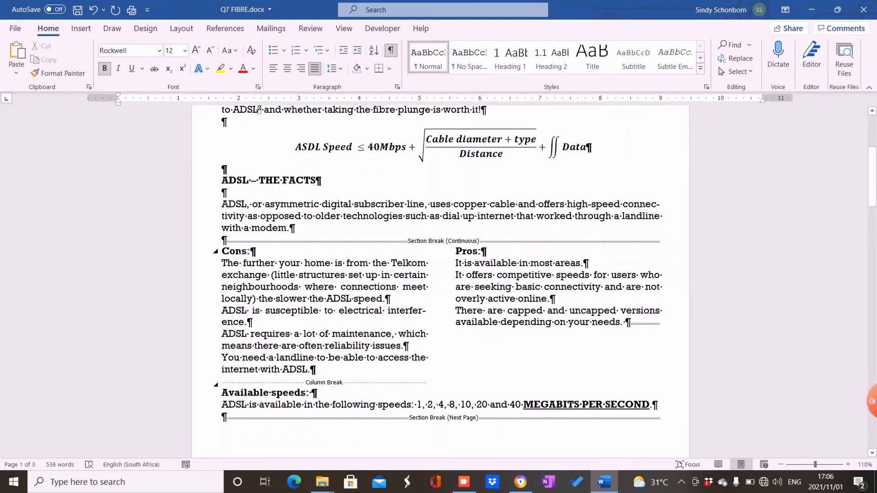
key("ctrl+shift+Down")
key("ctrl+shift+Down")
key("ctrl+shift+Down")
key("ctrl+shift+Down")
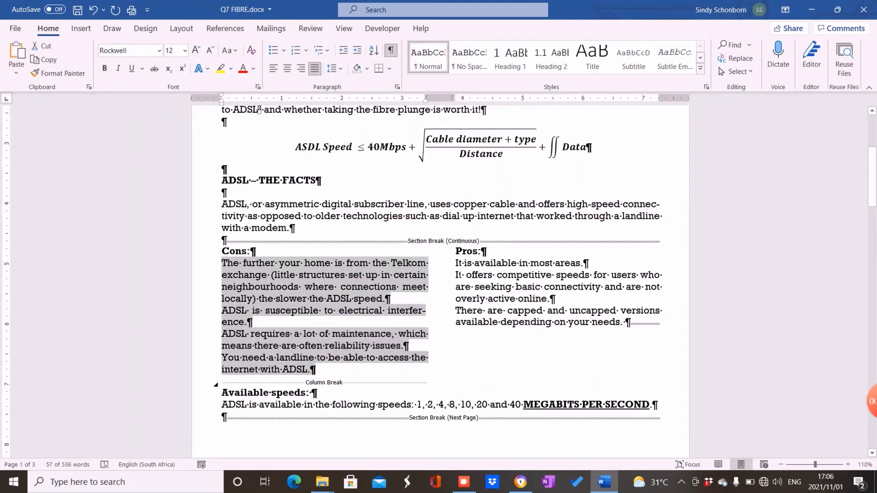
left_click_drag(456, 264, 632, 322)
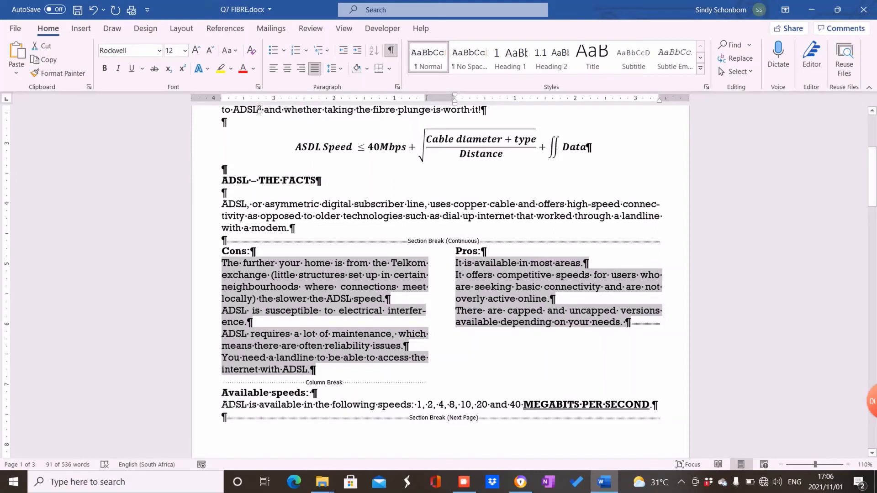
left_click_drag(222, 405, 653, 405)
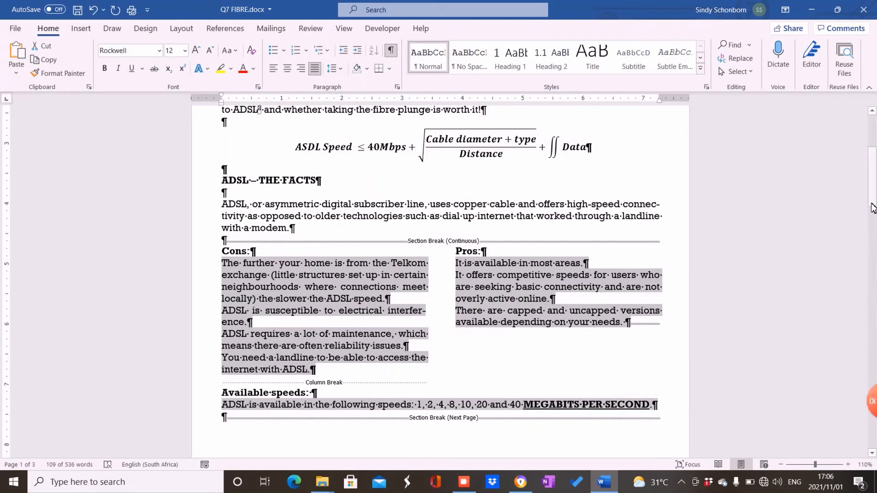
left_click_drag(873, 205, 875, 301)
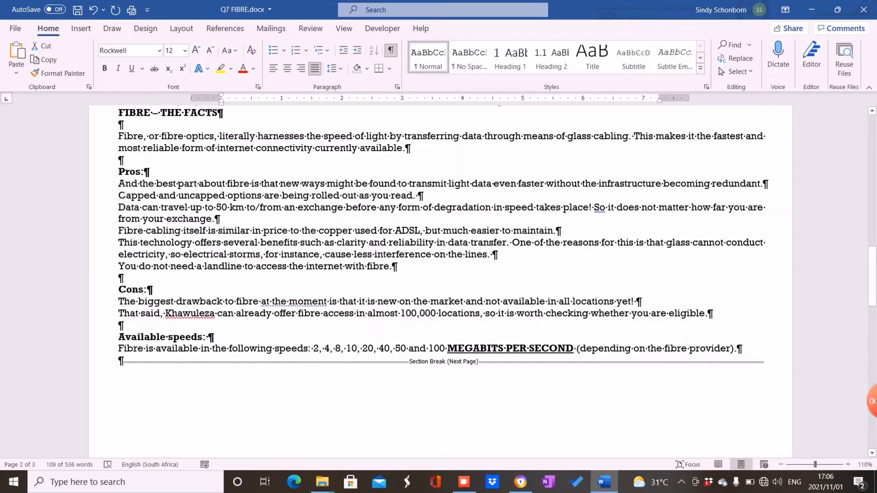
left_click_drag(119, 183, 398, 267)
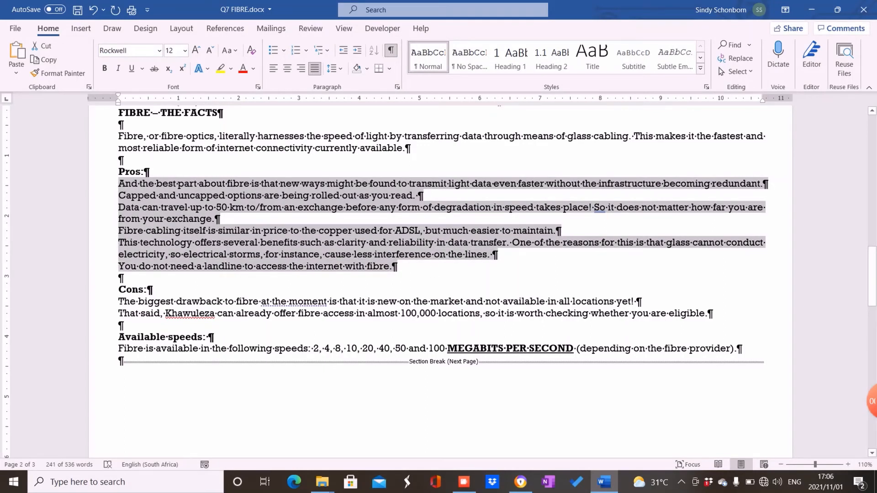
left_click_drag(119, 302, 714, 314)
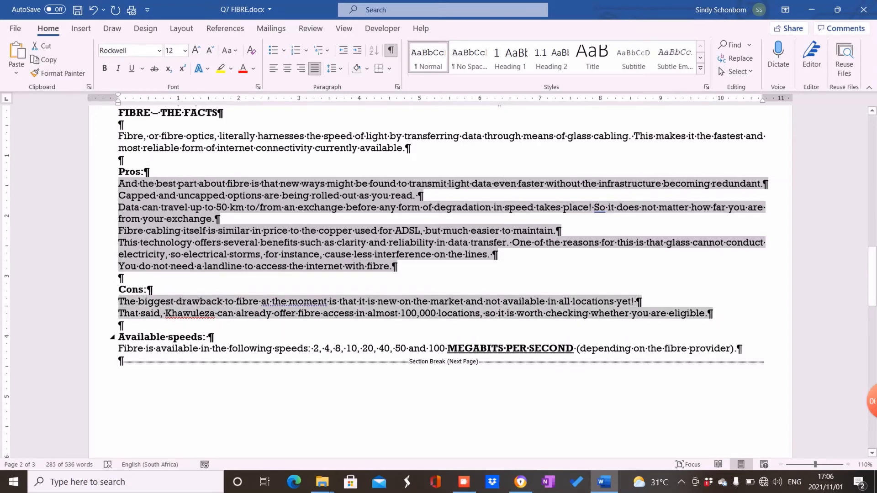
left_click_drag(120, 349, 736, 349)
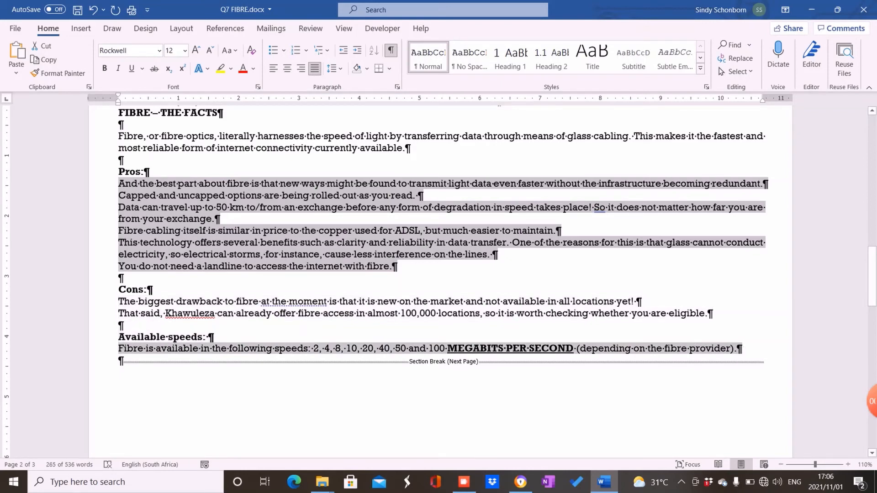
left_click_drag(120, 301, 709, 314)
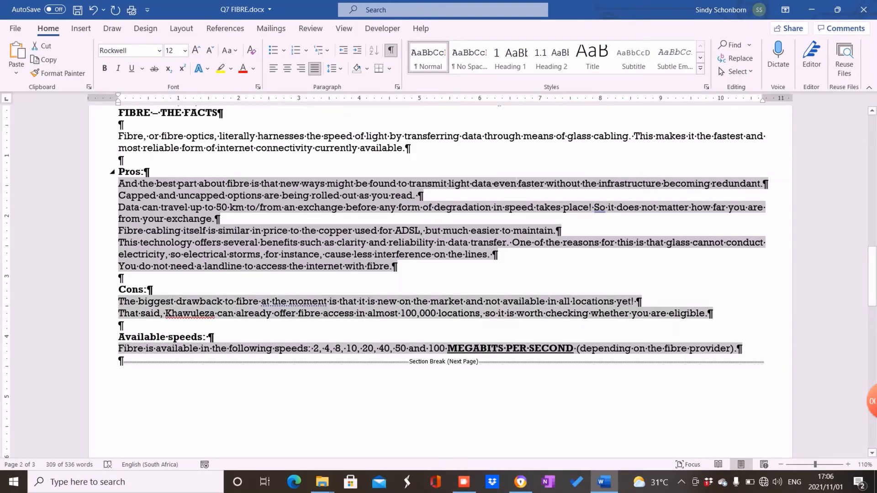
left_click_drag(872, 269, 871, 202)
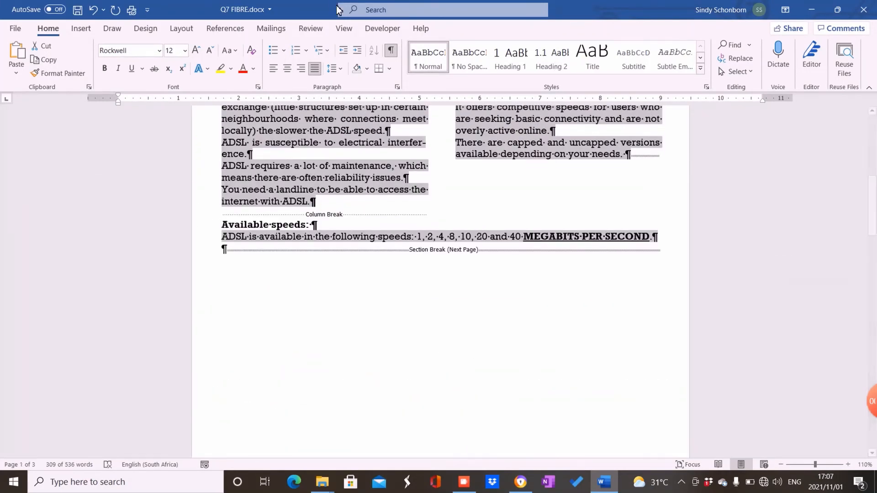
left_click(396, 87)
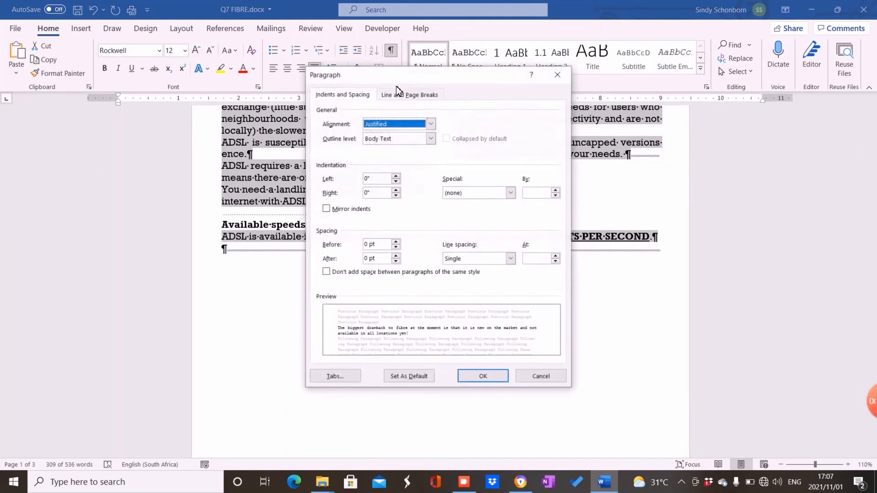
left_click(411, 139)
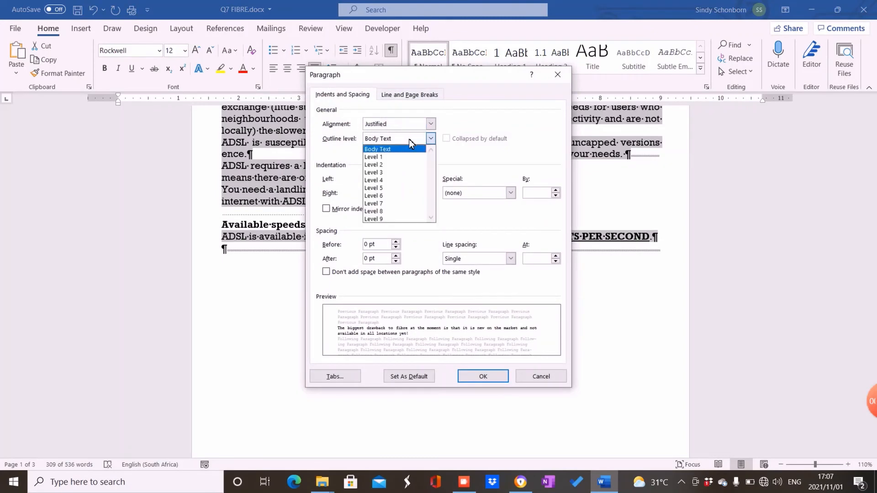
left_click(390, 182)
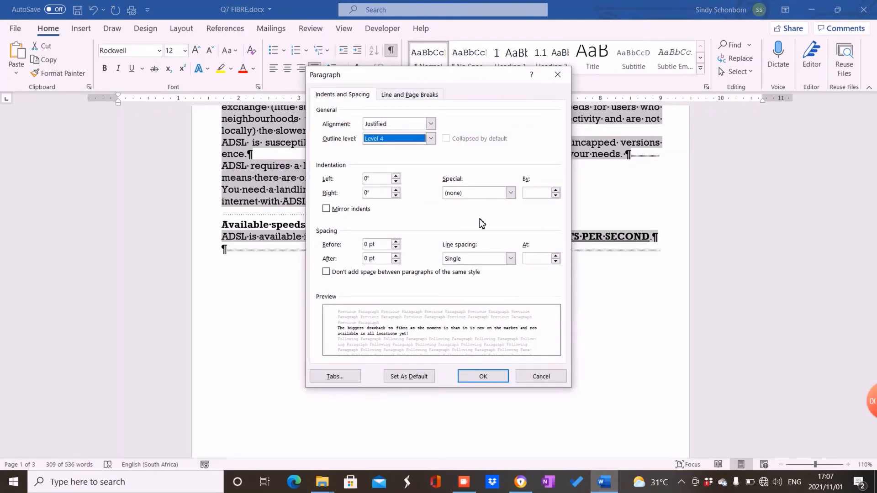
left_click(492, 375)
Read instruction 10's table of numbering formats, alignments and indents for levels 1 to 4 in the exam PDF, and return to the Word document
left_click_drag(871, 233, 838, 137)
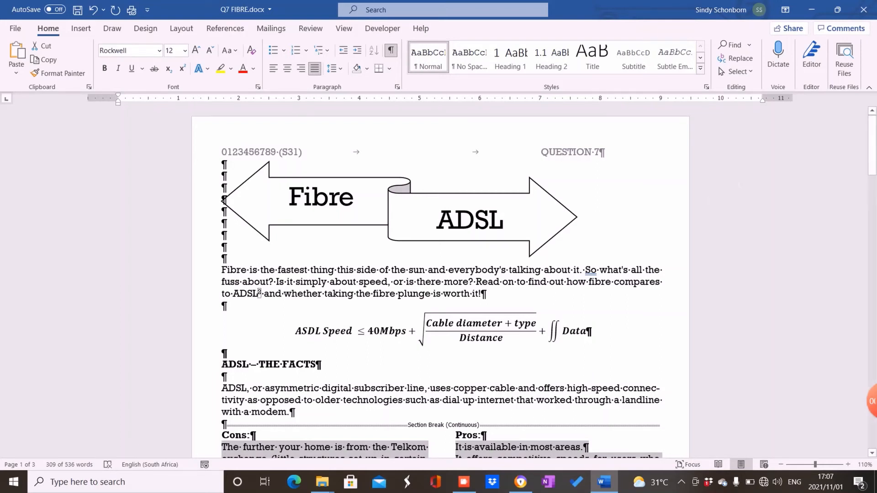
left_click_drag(873, 161, 875, 184)
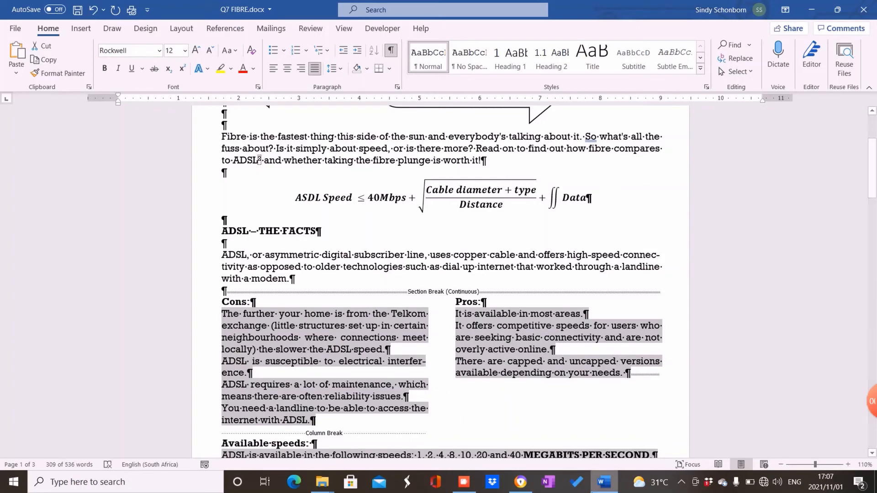
left_click(521, 483)
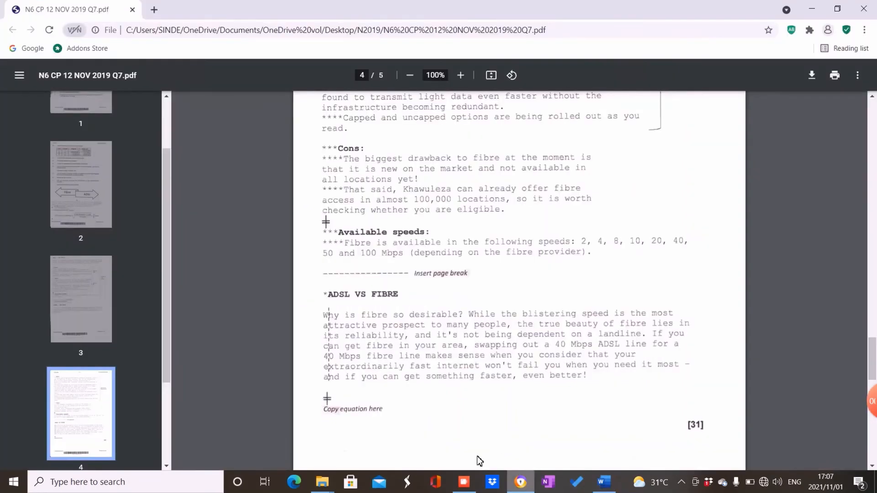
left_click(79, 226)
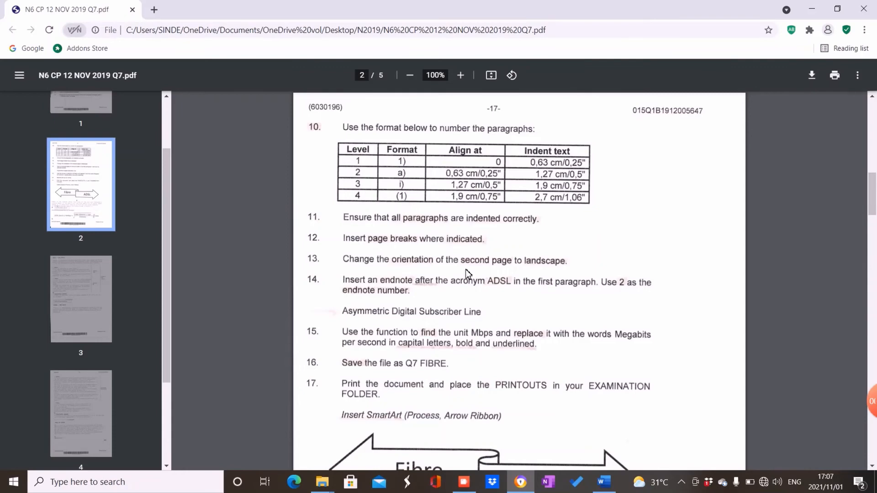
left_click(604, 484)
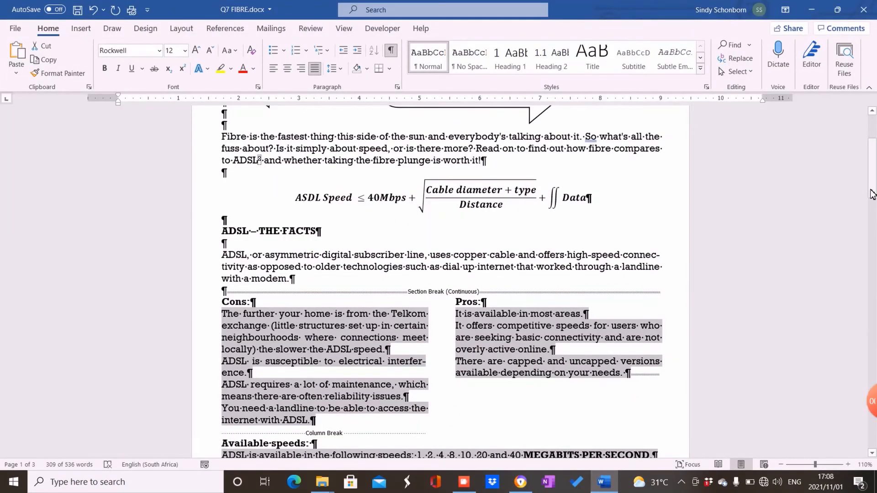
left_click_drag(867, 193, 867, 181)
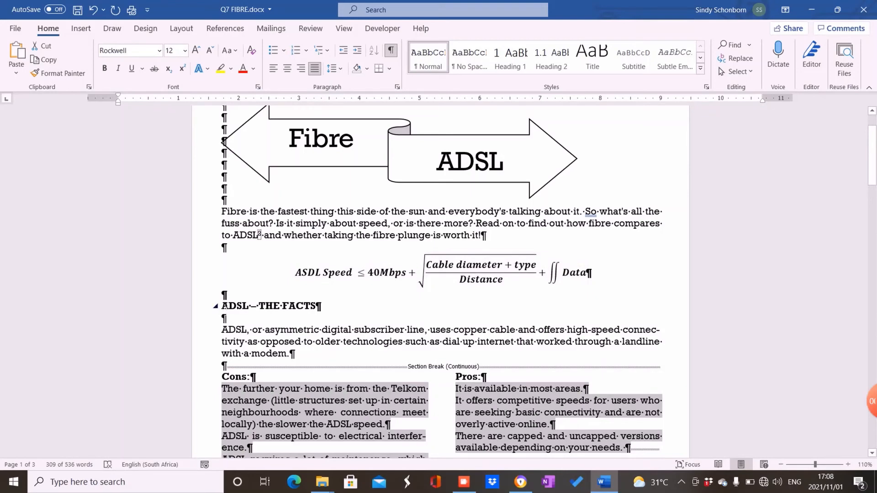
Check in the exam PDF which headings and paragraphs from ADSL – THE FACTS to ADSL VS FIBRE carry asterisks, and return to the Word document
left_click(225, 307)
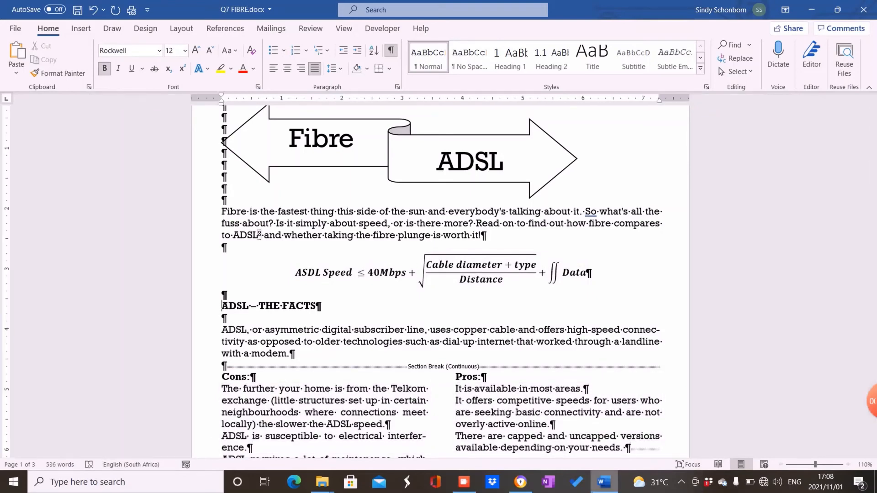
left_click(520, 482)
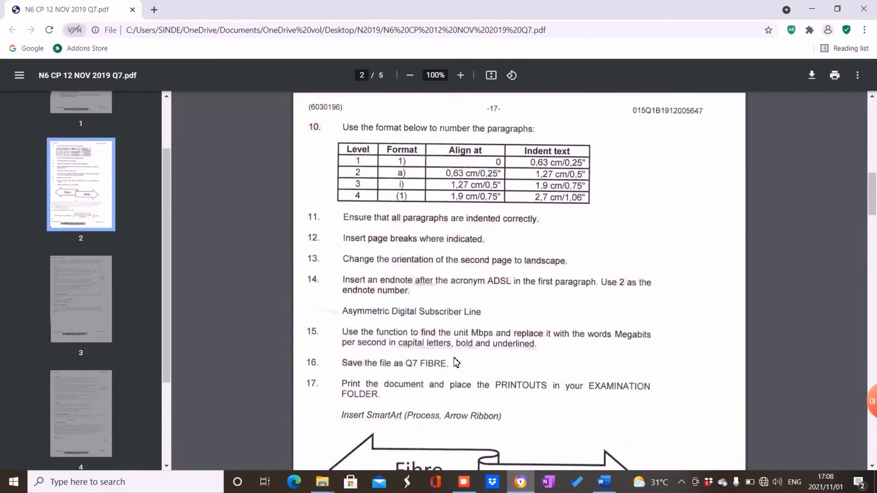
left_click_drag(872, 208, 872, 263)
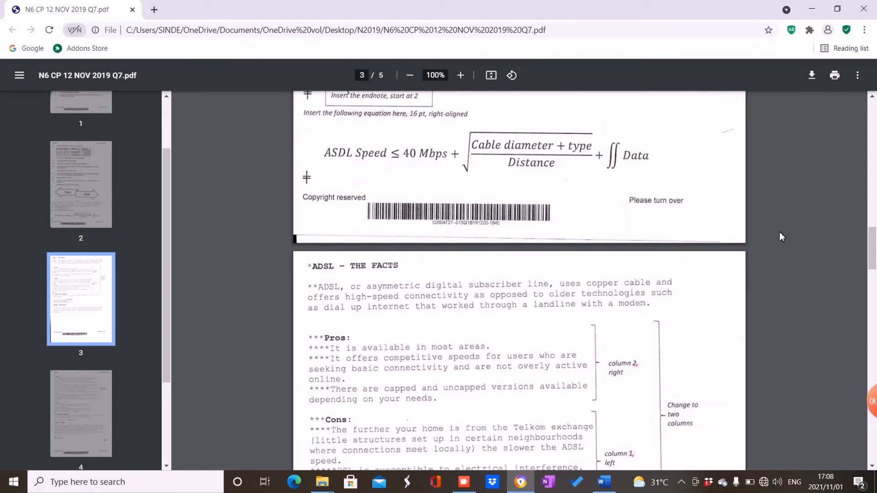
left_click_drag(873, 255, 874, 375)
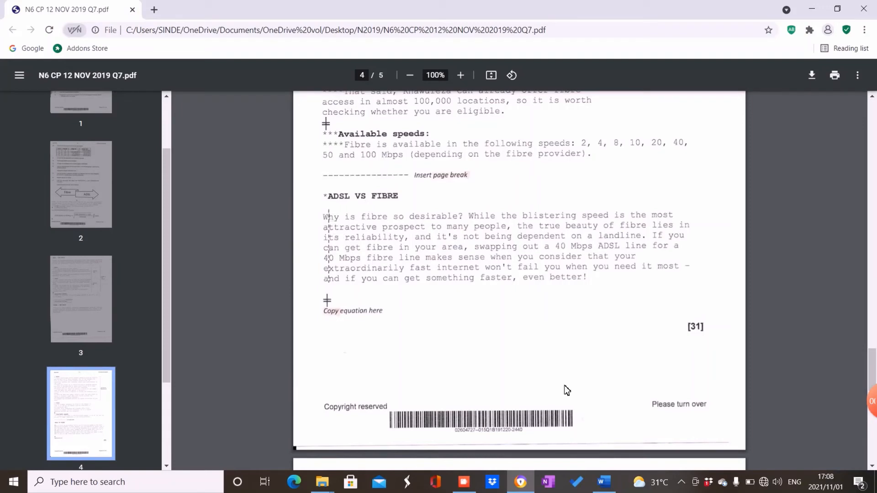
left_click(603, 482)
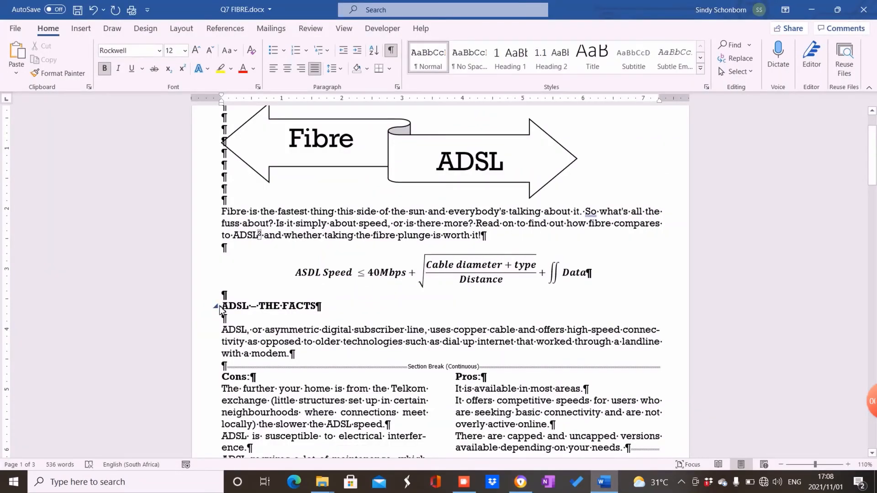
Select all text from the ADSL – THE FACTS heading through the ADSL VS FIBRE heading
left_click_drag(222, 306, 304, 489)
left_click_drag(358, 108, 311, 117)
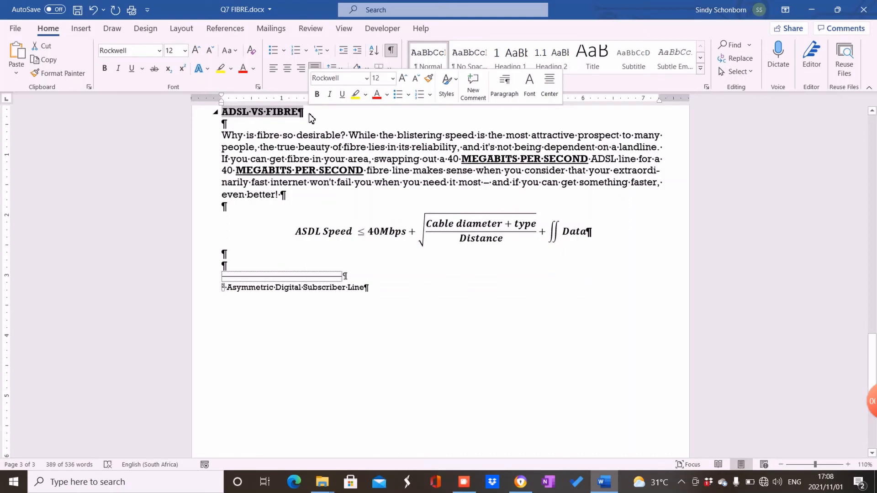
Try numbering the selected text with the Style1 list style, look over the FIBRE section, and undo the numbering
left_click(327, 54)
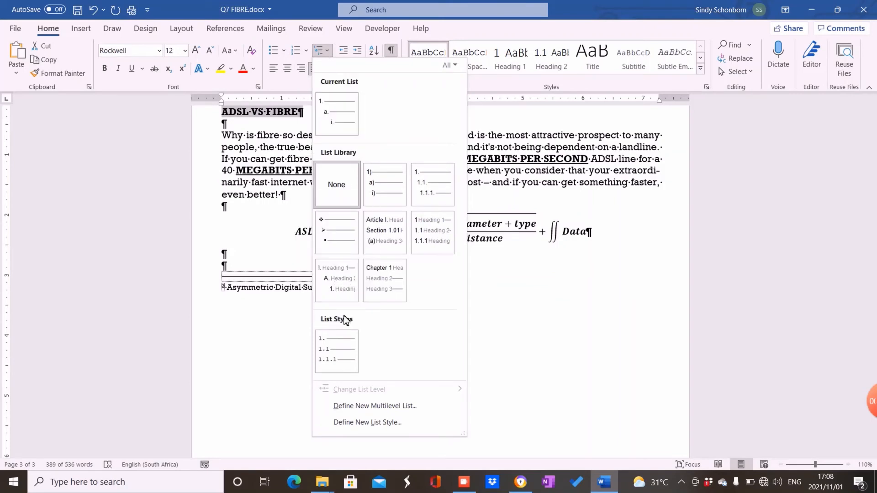
mouse_move(340, 346)
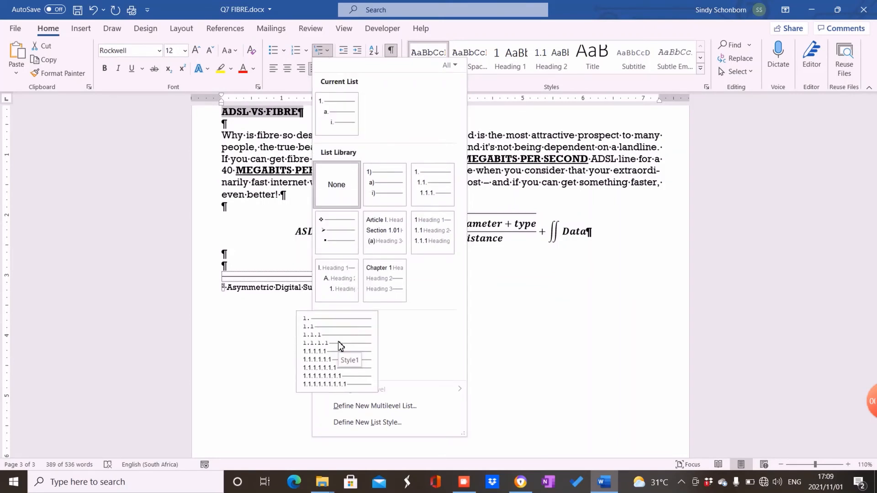
left_click(341, 346)
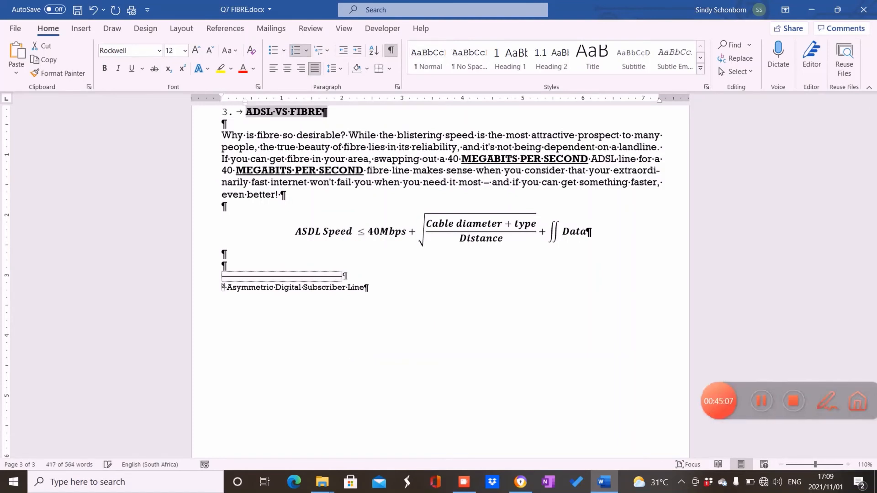
left_click_drag(873, 340, 832, 250)
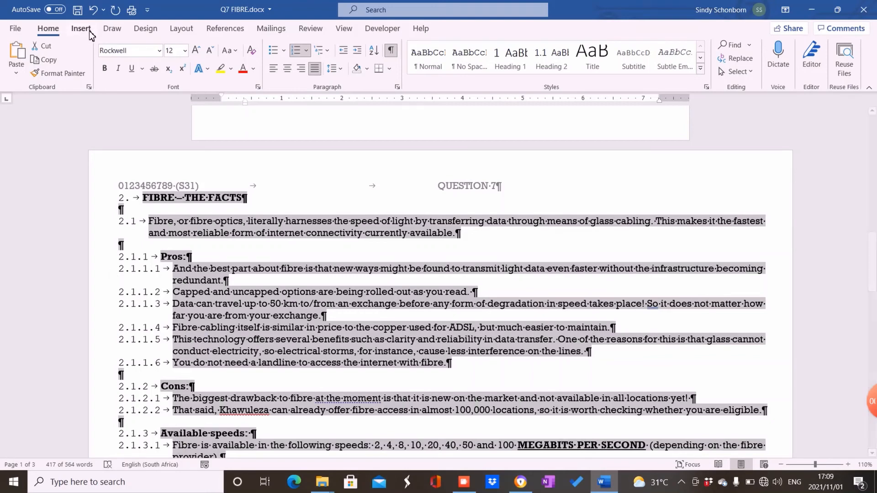
left_click(90, 13)
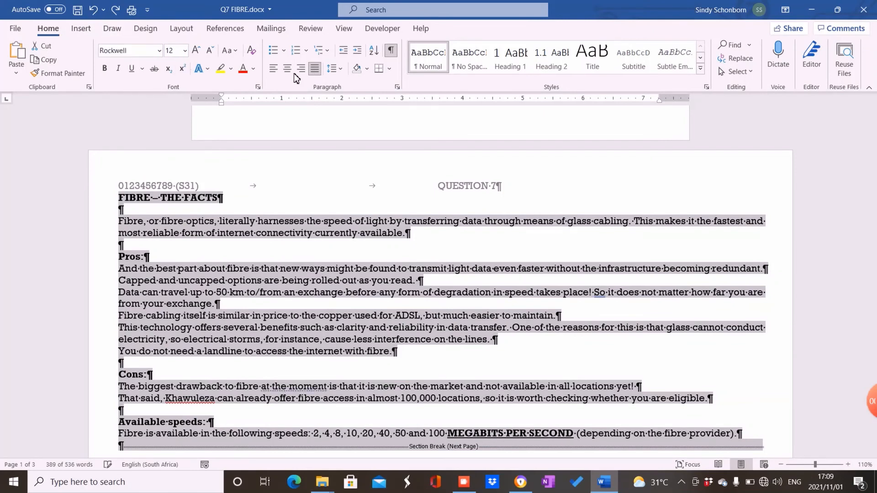
Try applying the 1), a), i) multilevel list from the list library directly to the selected text
left_click(332, 51)
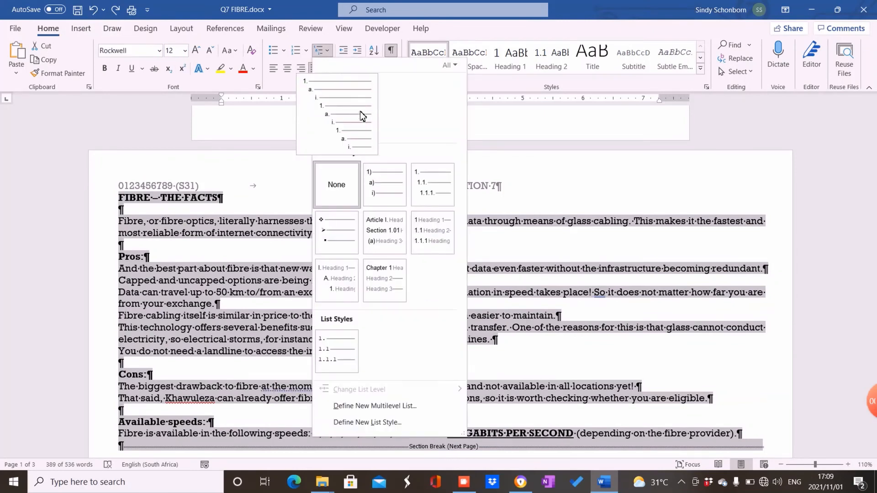
mouse_move(389, 172)
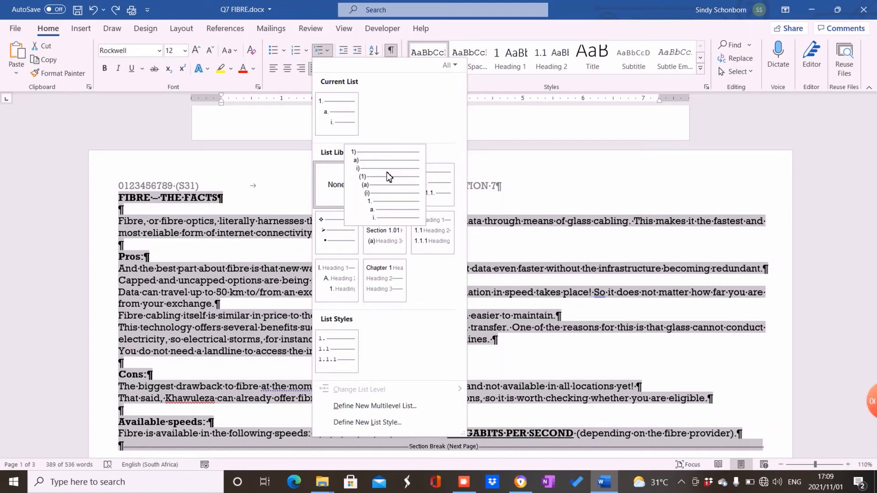
left_click(389, 177)
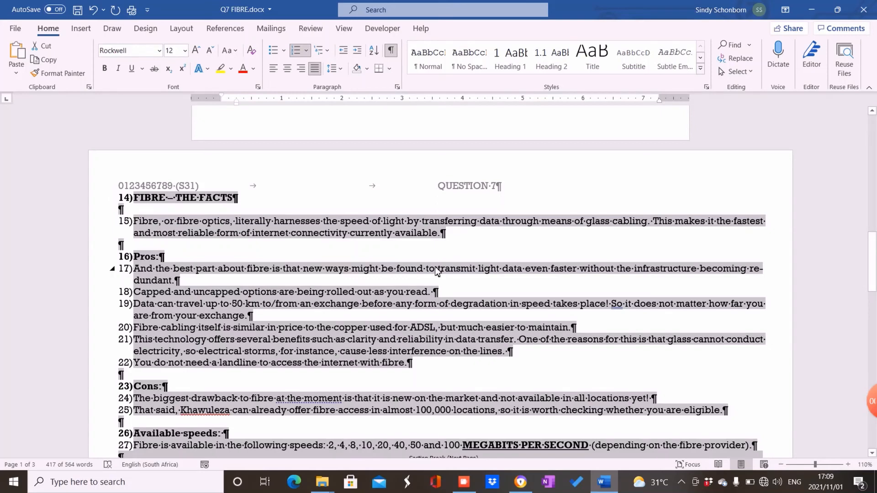
Demote the paragraph under ADSL – THE FACTS to list level a) and the Cons subheading to level i)
left_click_drag(871, 249, 838, 145)
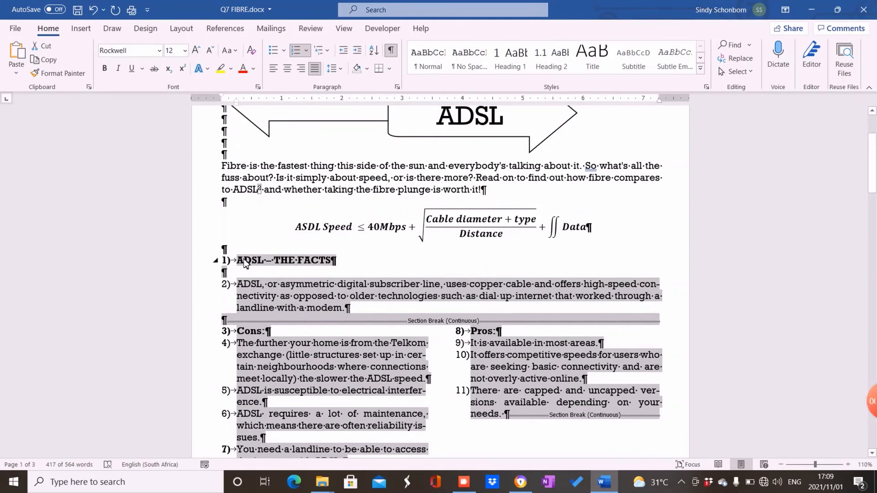
left_click(237, 286)
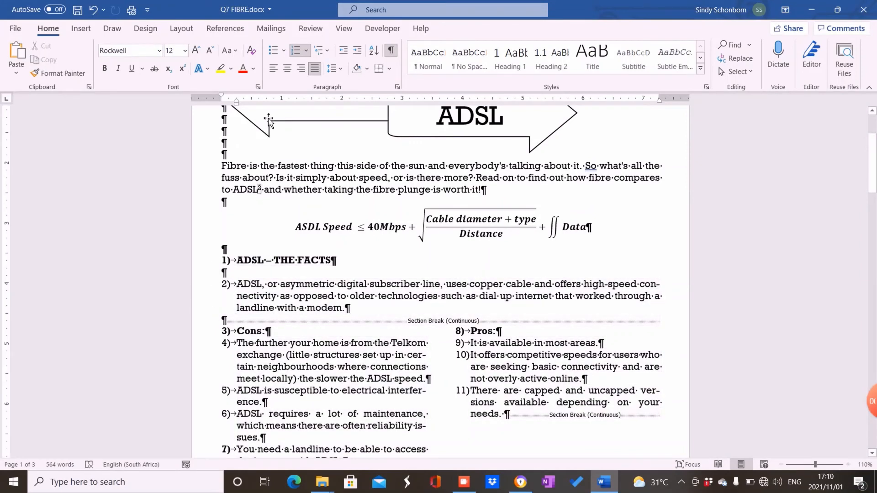
left_click(357, 51)
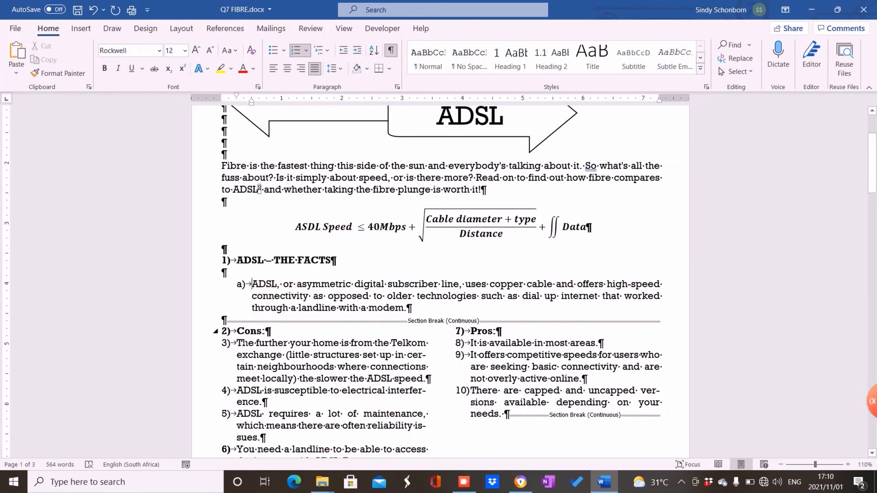
left_click(250, 331)
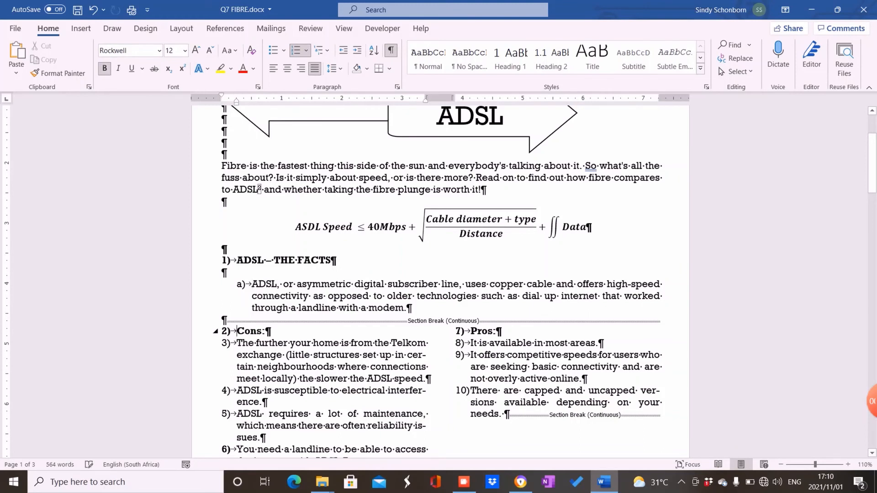
left_click(358, 50)
left_click(358, 51)
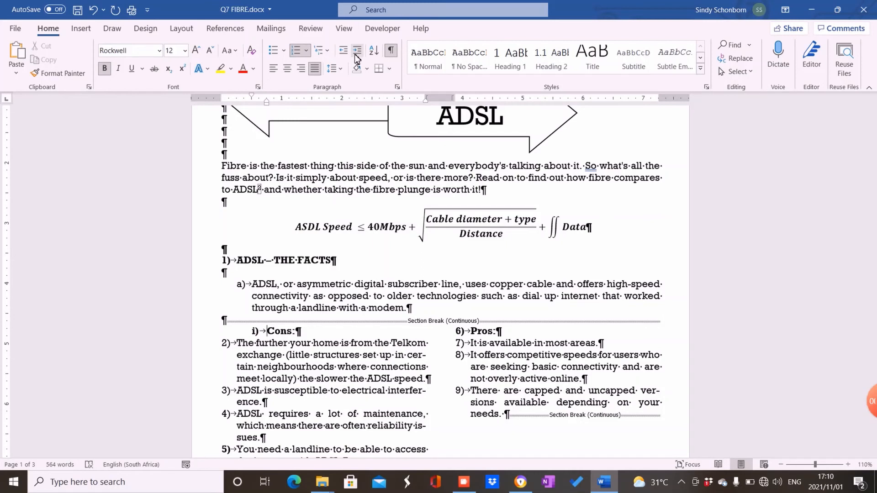
Undo the list level changes and the 1), a), i) numbering, back to the unnumbered selected text
left_click(94, 11)
left_click(94, 10)
left_click(94, 10)
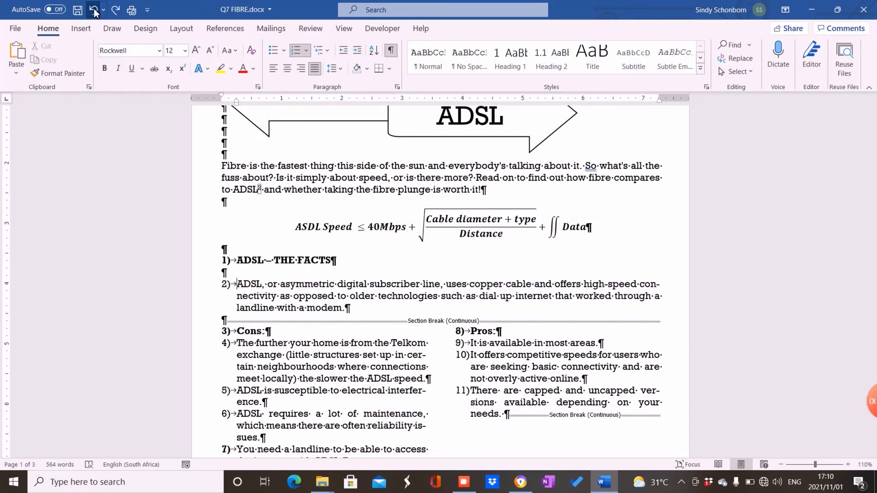
left_click(94, 10)
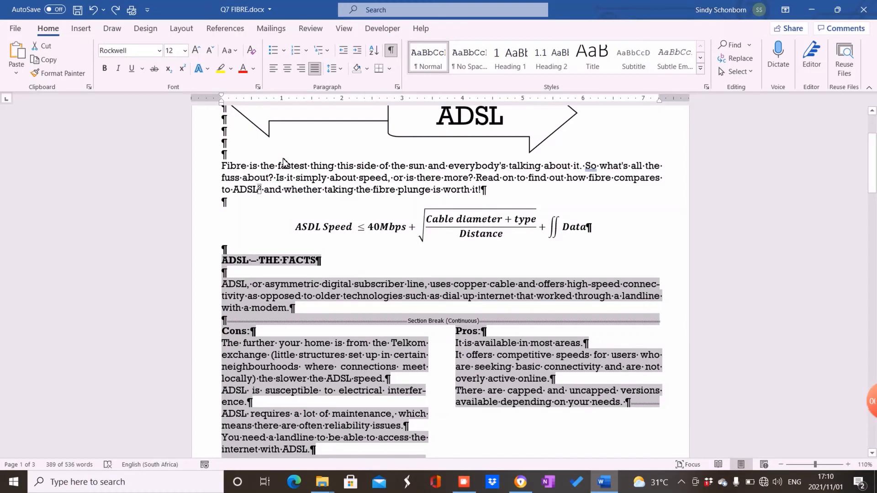
Number the selected text with the Style1 list style so its outline levels are picked up
left_click(330, 57)
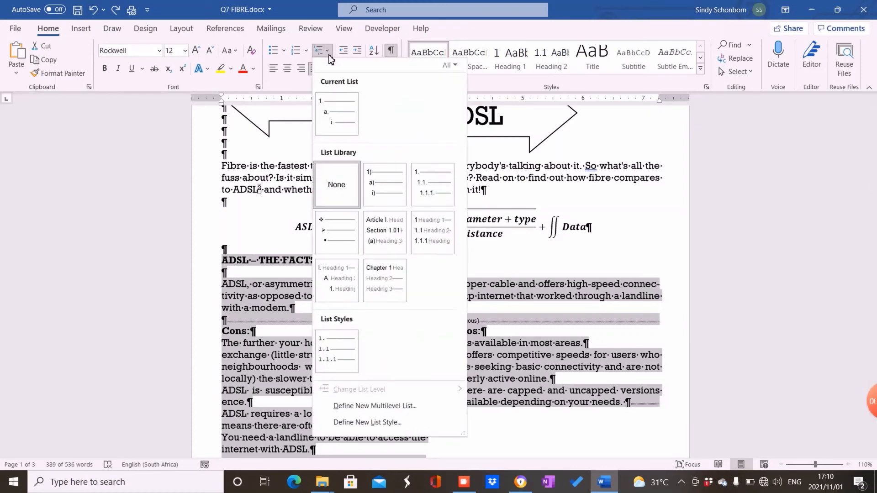
mouse_move(355, 345)
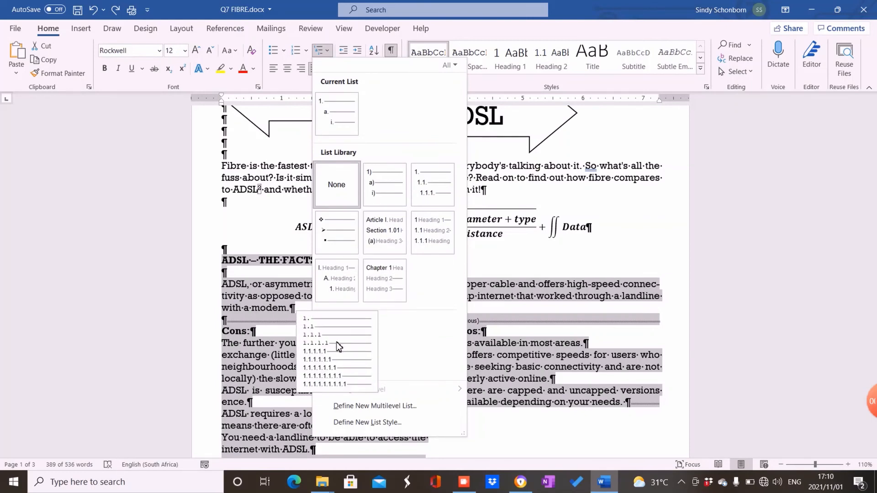
left_click(338, 345)
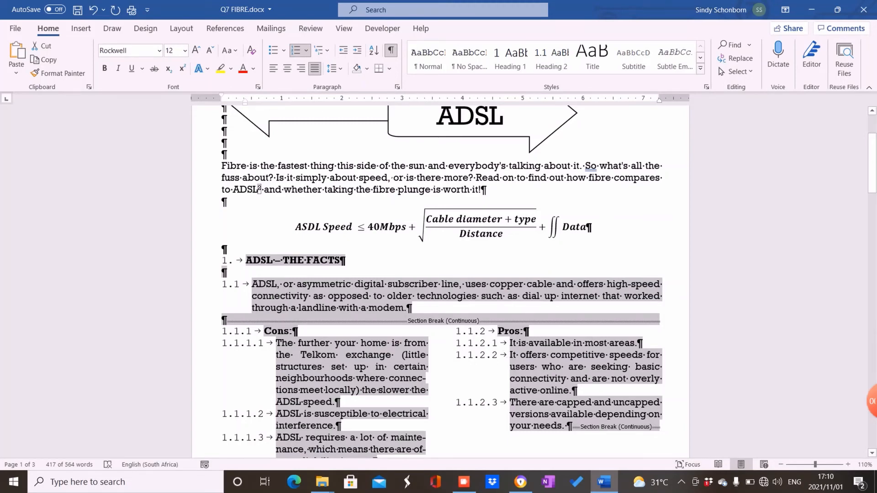
Try switching the Style1-numbered text to the 1), a), i), (1) library format, review the numbering, and undo the switch
left_click(327, 53)
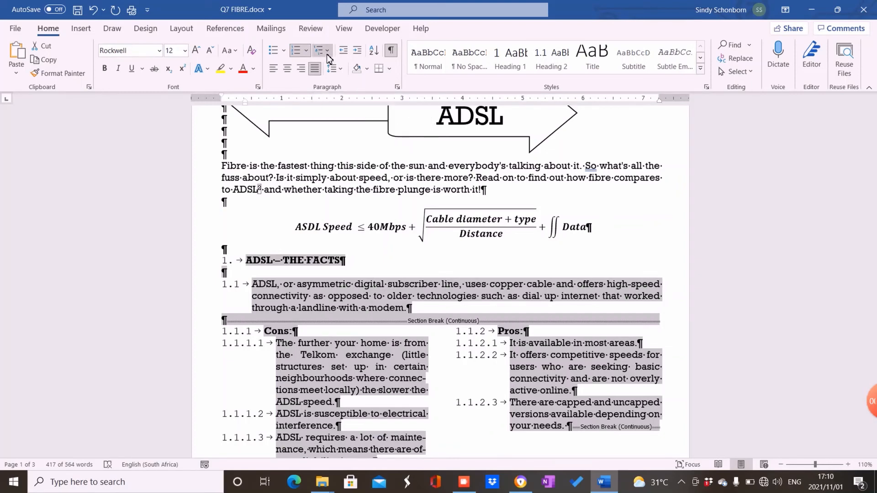
mouse_move(382, 173)
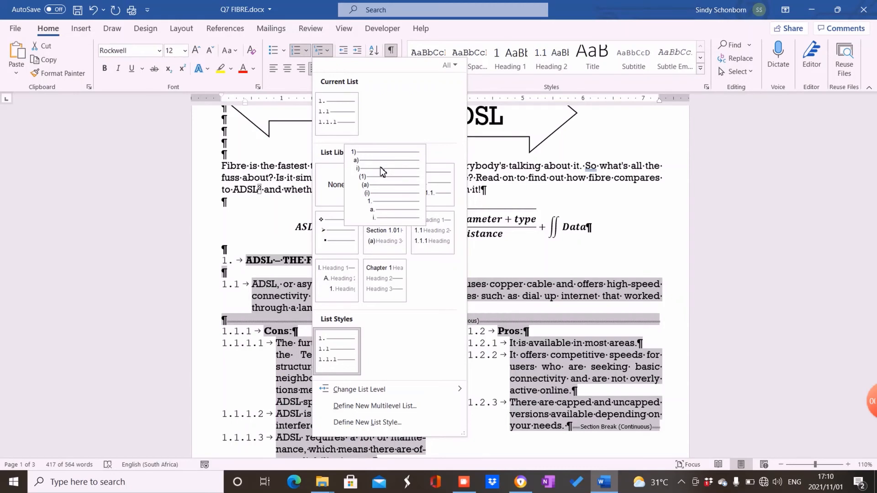
left_click(380, 167)
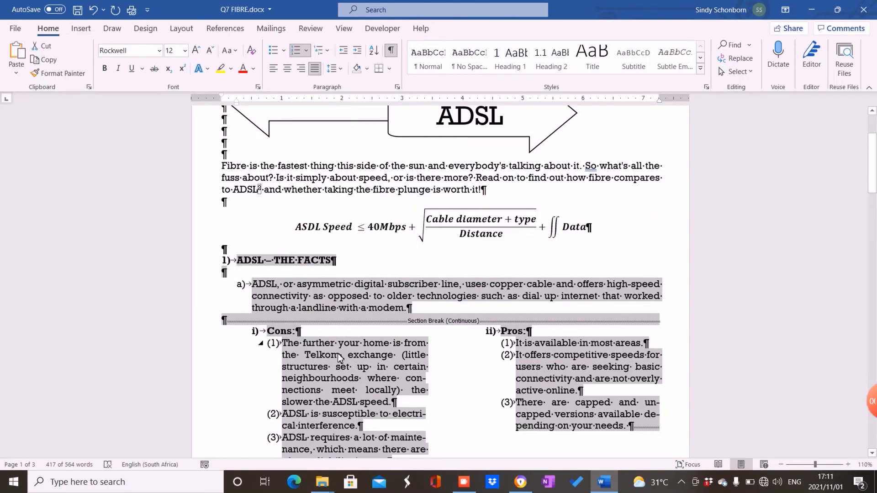
left_click_drag(873, 130, 874, 228)
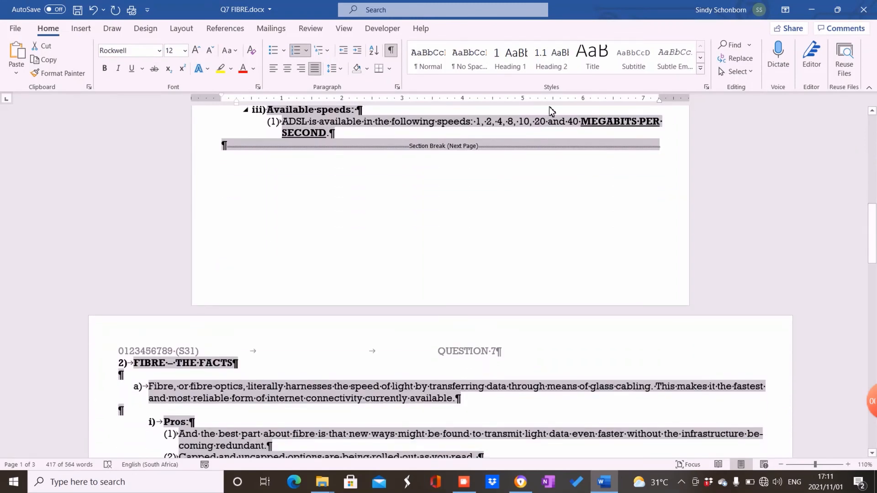
left_click(95, 10)
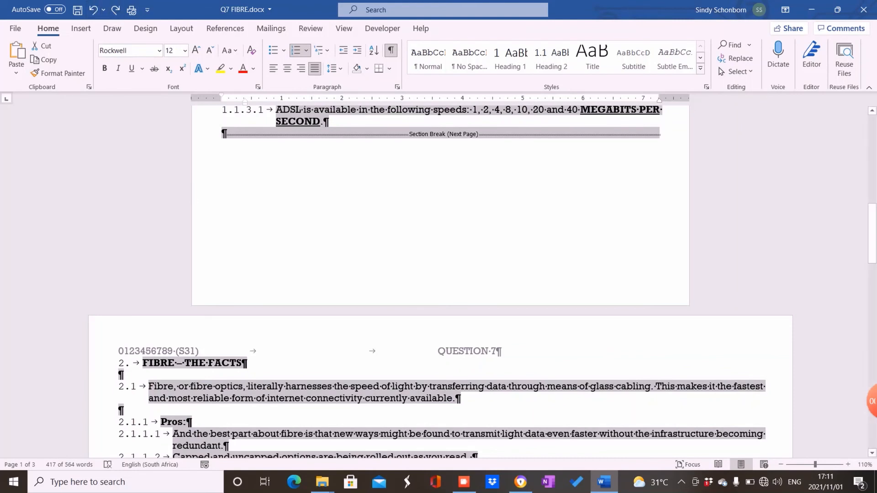
Reapply the Style1 list style to the selected text and change its numbering to the 1), a), i), (1) library format
left_click(327, 51)
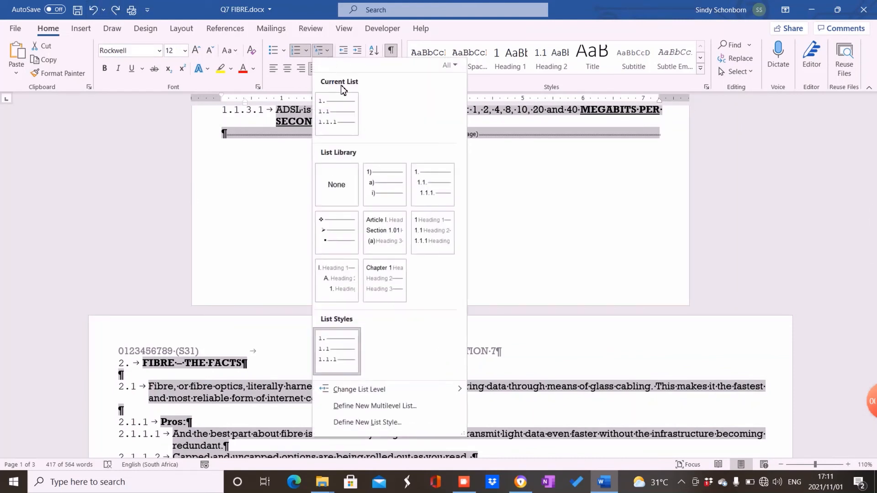
left_click(352, 355)
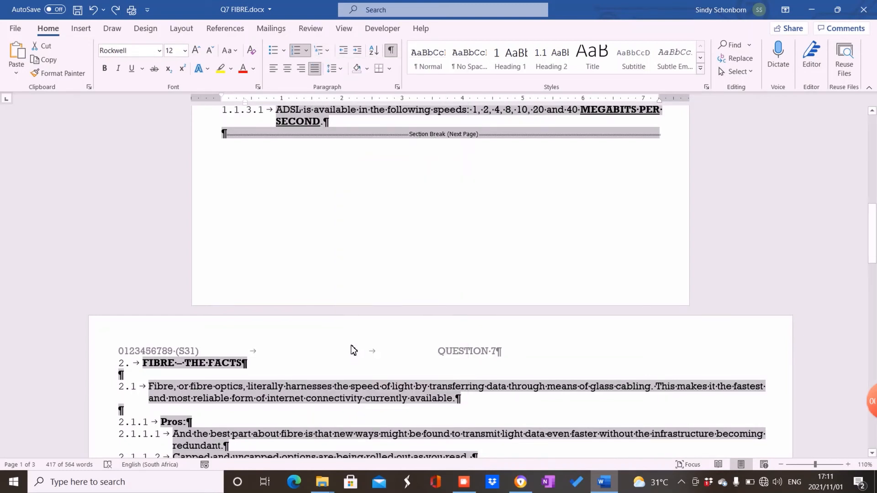
left_click(328, 51)
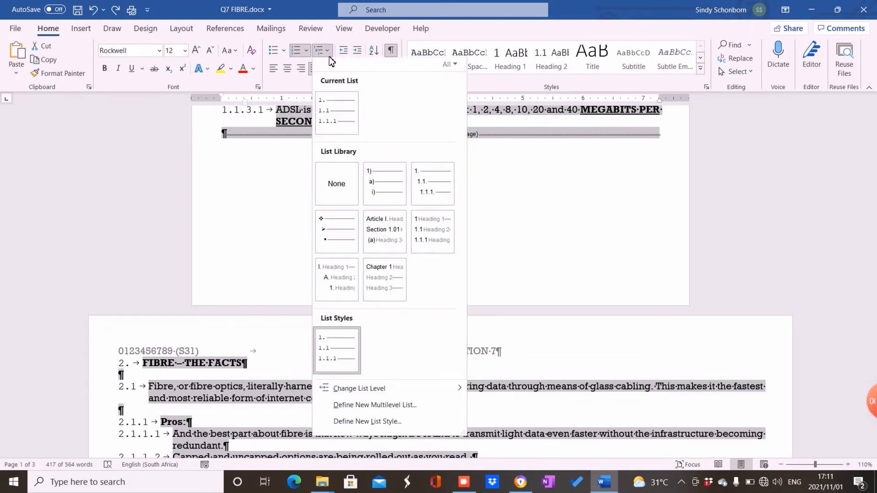
left_click(374, 172)
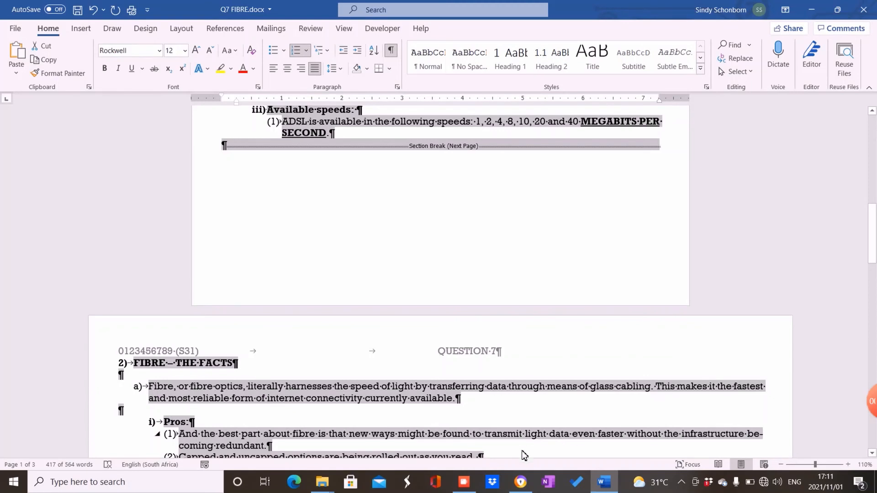
Reread instruction 10's table of Align at and Indent text values for levels 1 to 4 on page 2 of the exam PDF
left_click(521, 482)
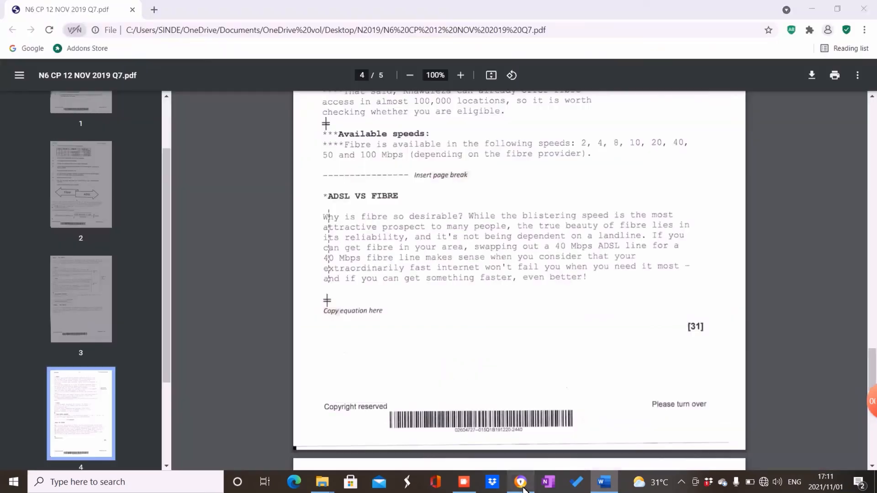
left_click(85, 206)
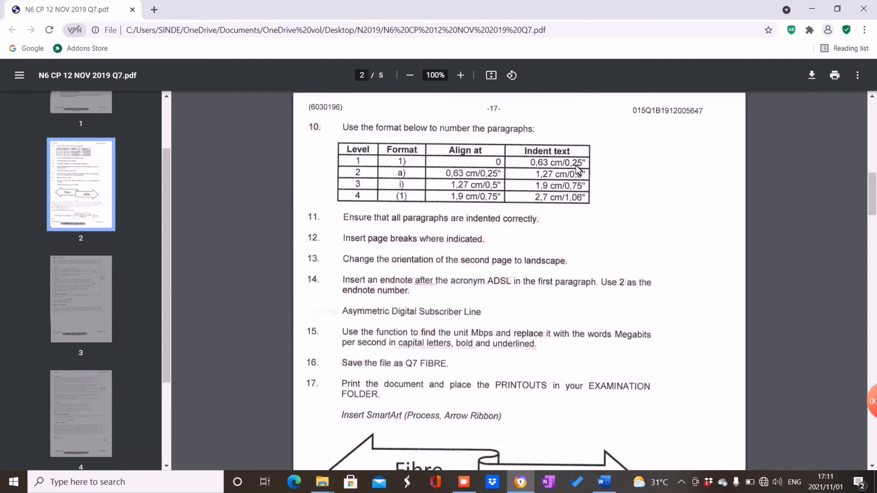
Switch to Word and open a new multilevel list definition for the selected numbered text
left_click(602, 483)
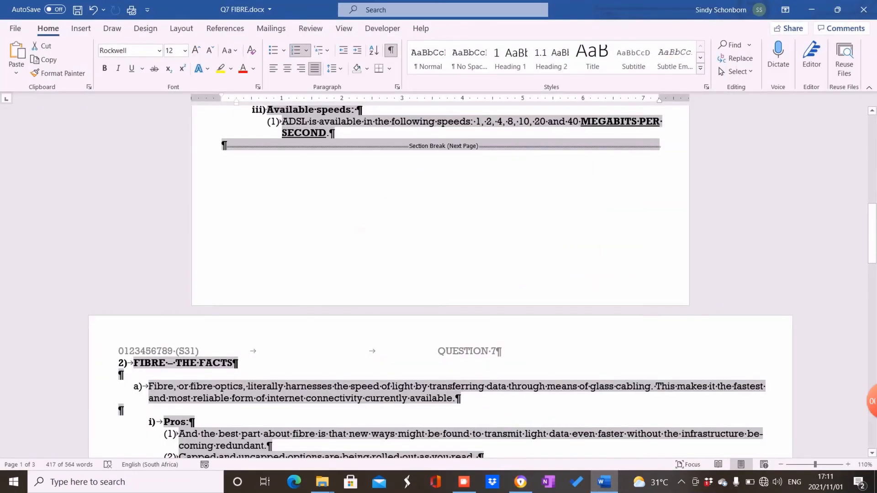
left_click(326, 50)
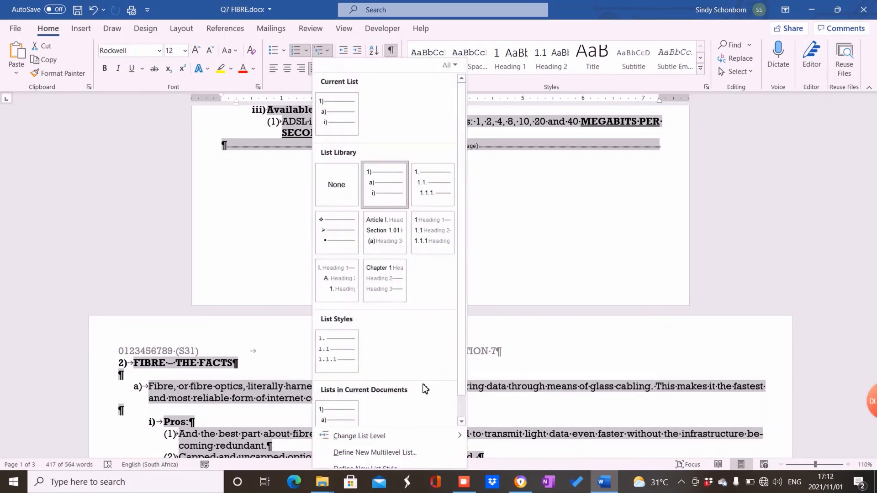
left_click(399, 452)
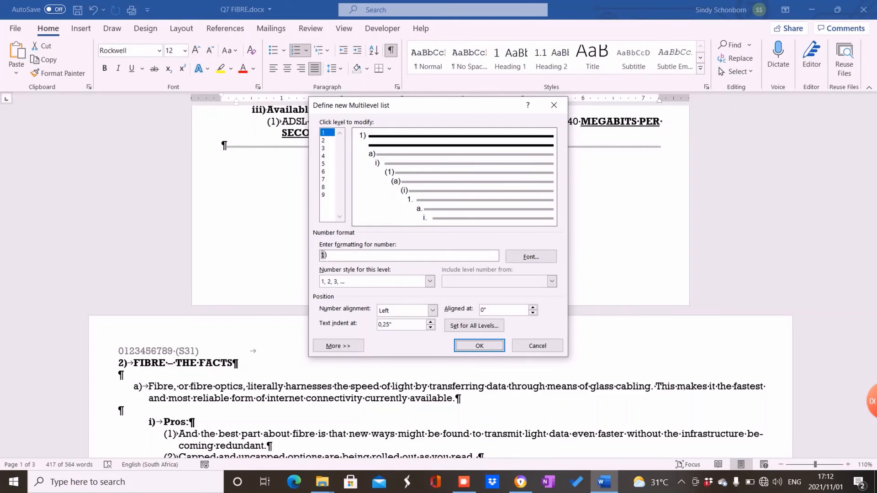
Try the A, B, C number style on level 1 and return it to 1, 2, 3
left_click(429, 282)
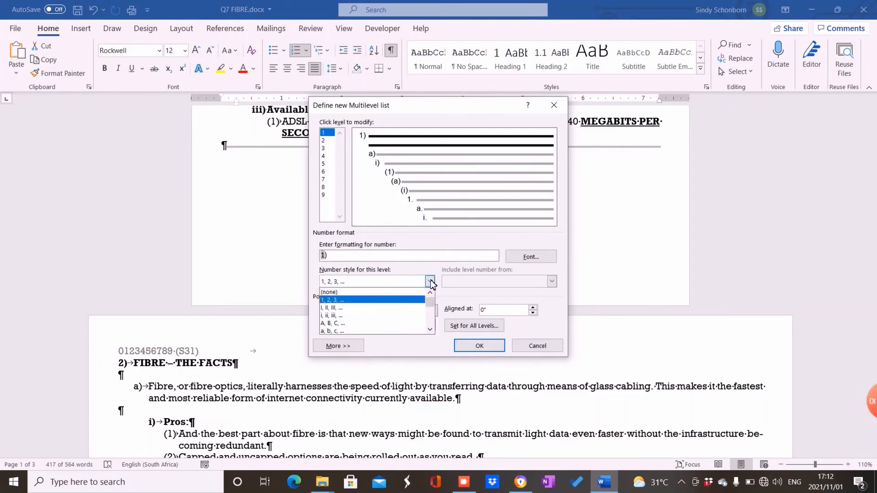
left_click(367, 322)
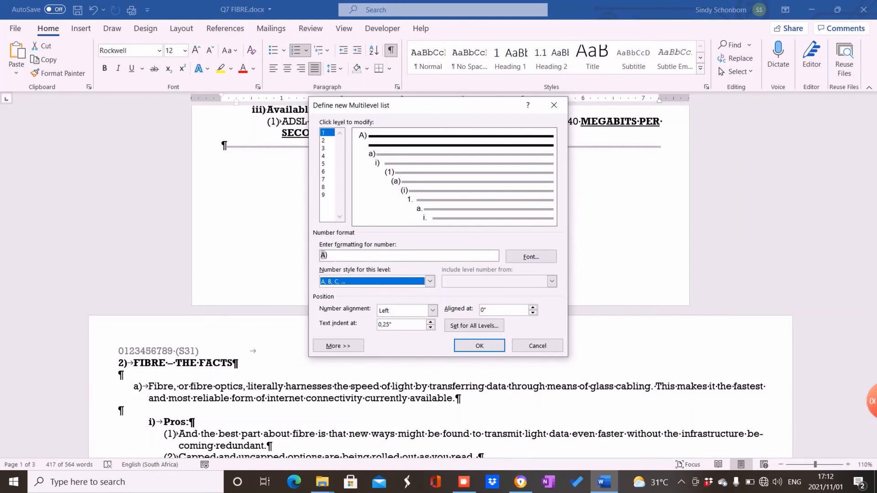
left_click(352, 281)
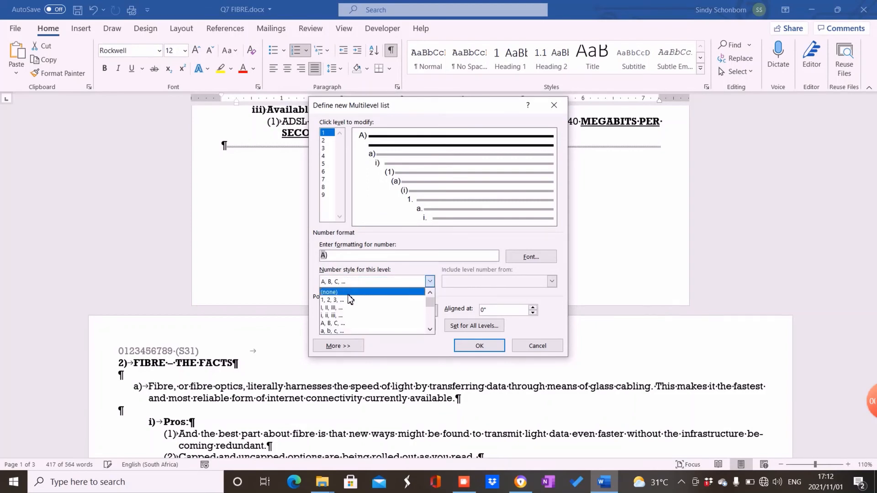
left_click(349, 299)
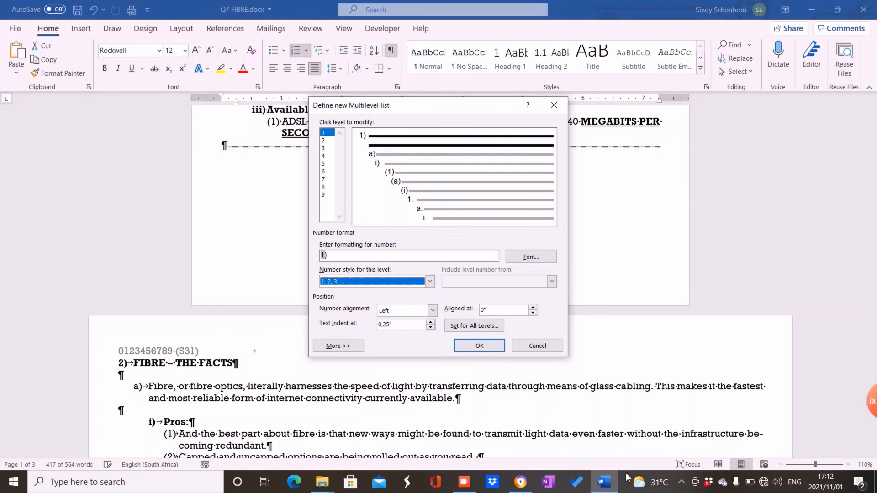
Check the alignment and text indent of list levels 1 to 3 against instruction 10's table in the exam PDF
mouse_move(520, 482)
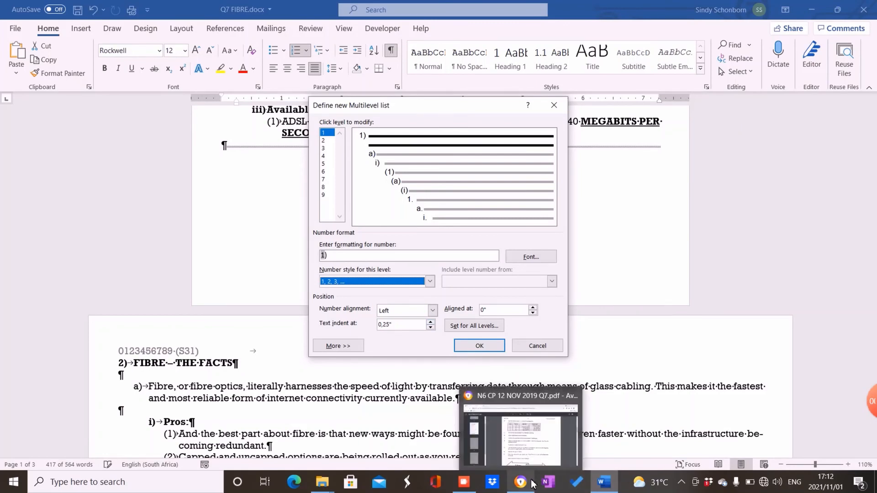
left_click(530, 450)
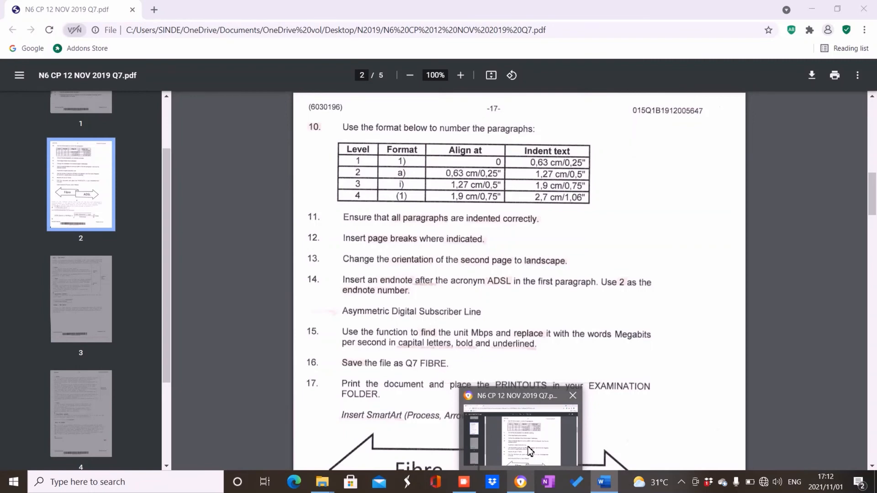
left_click(601, 489)
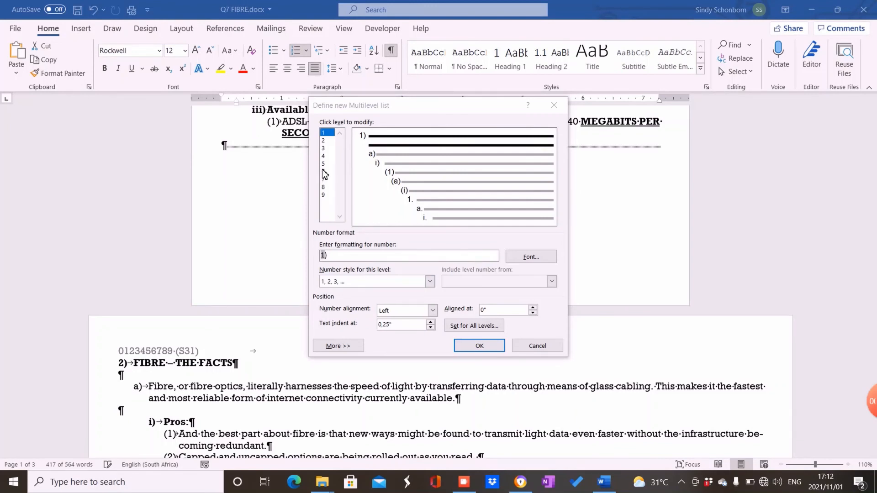
left_click(326, 141)
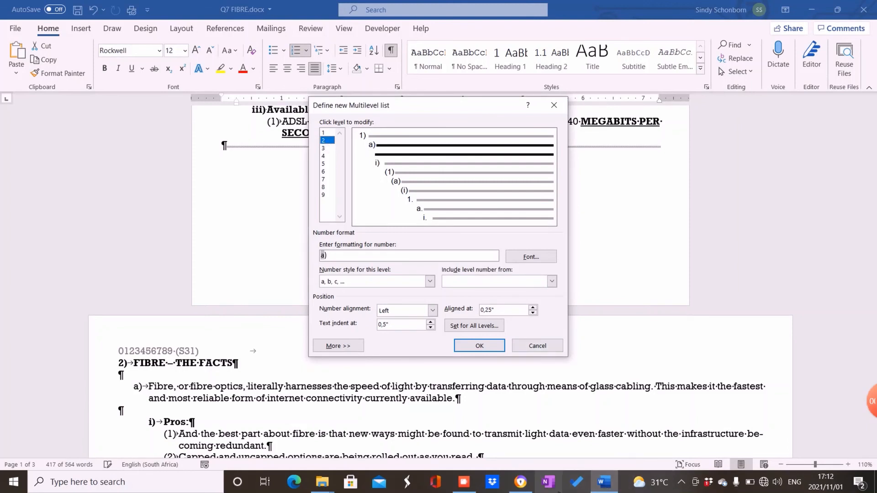
mouse_move(524, 489)
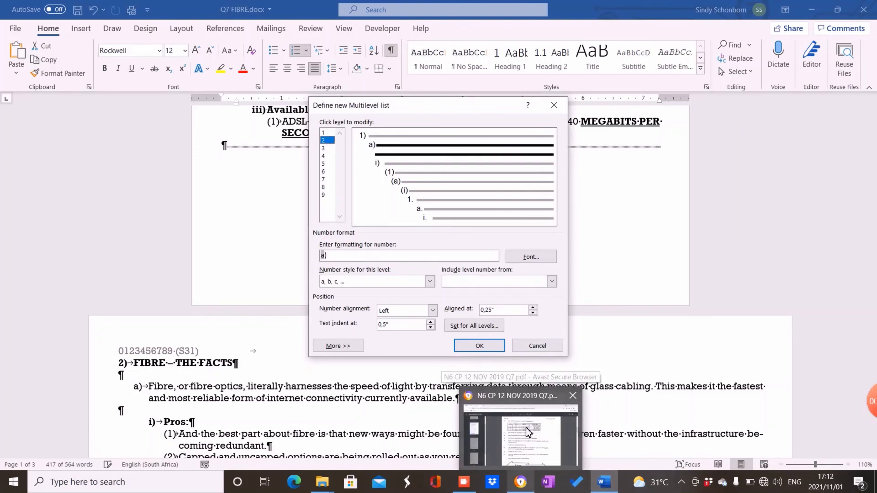
mouse_move(525, 427)
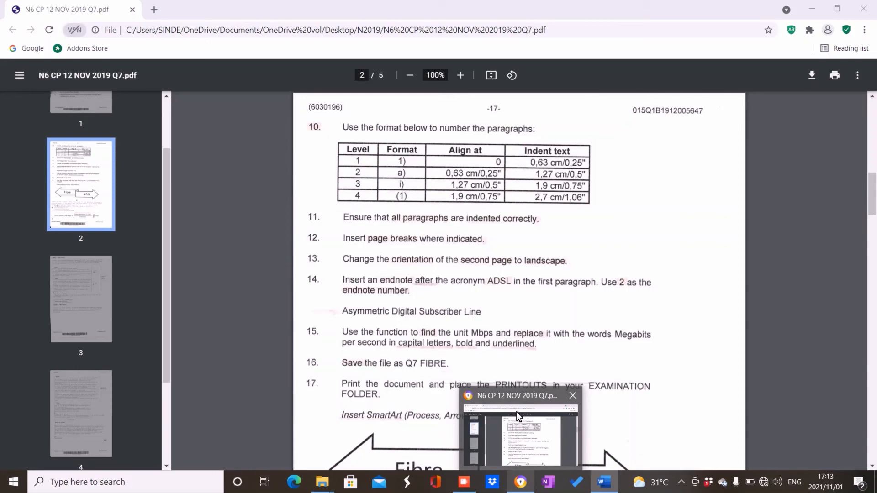
mouse_move(608, 479)
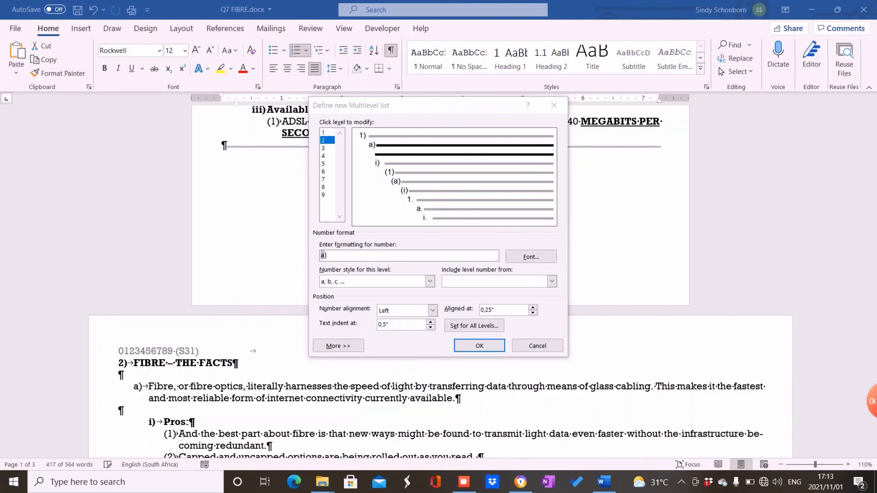
left_click(326, 150)
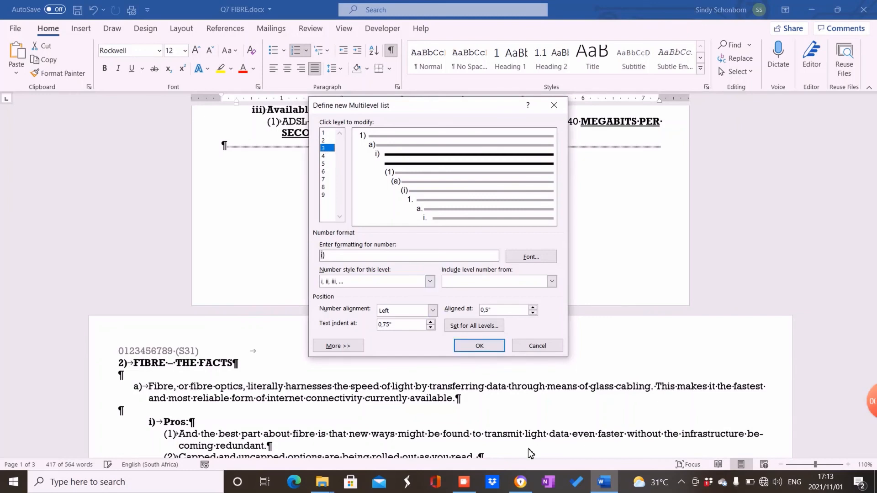
left_click(520, 482)
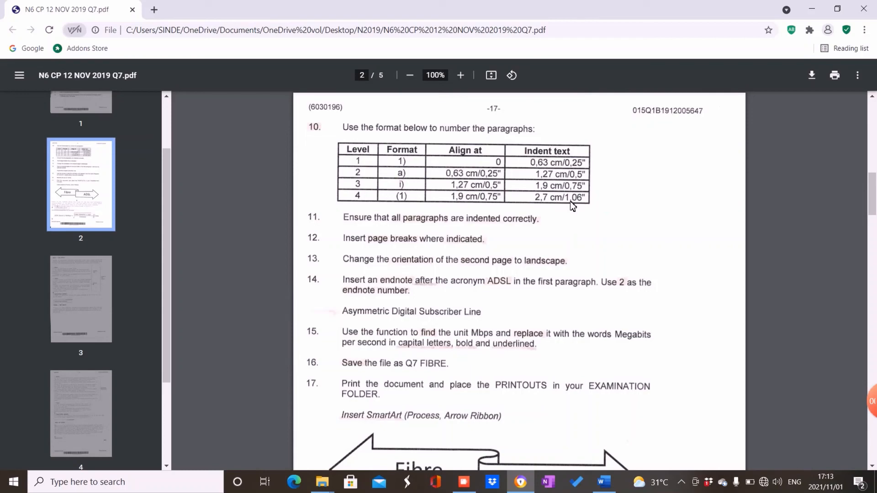
left_click(605, 482)
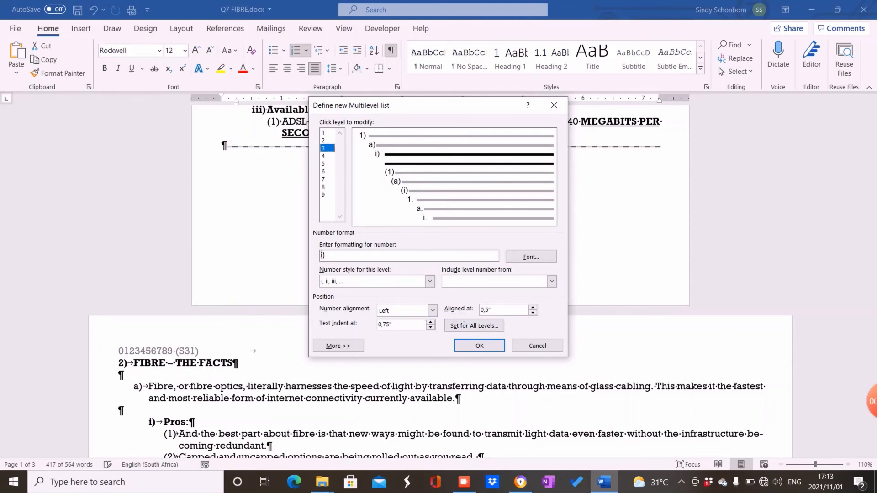
Check level 4 against the exam PDF's table and set its text indent to 1,06" in Word's list definition
left_click(324, 156)
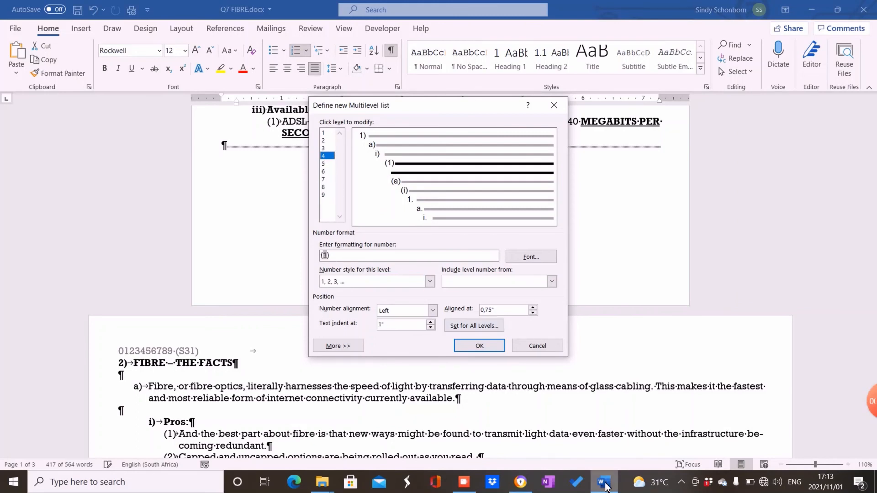
mouse_move(531, 485)
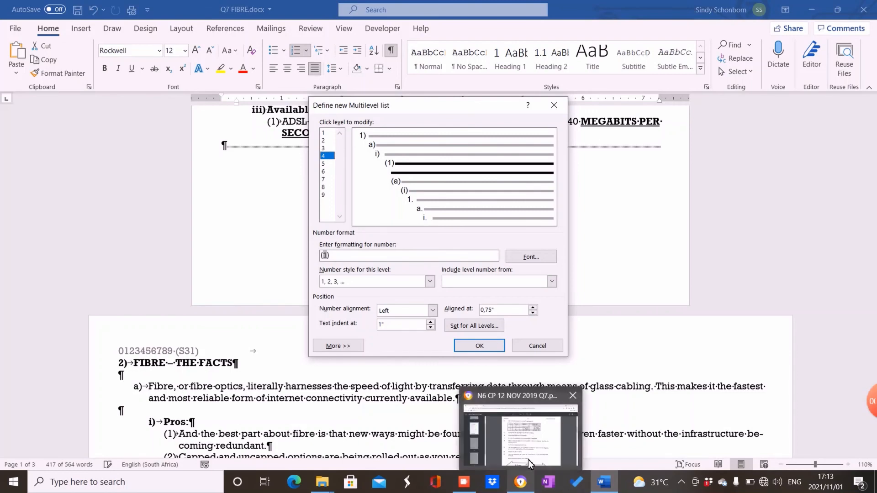
left_click(528, 454)
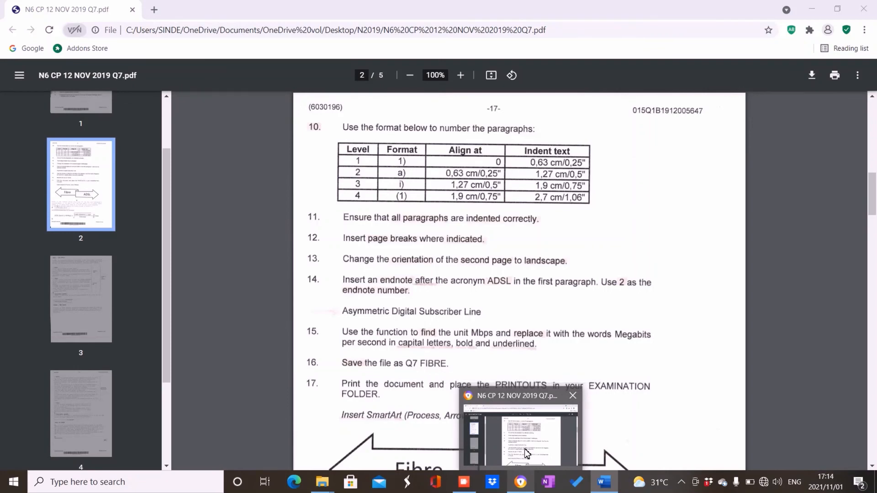
left_click(604, 483)
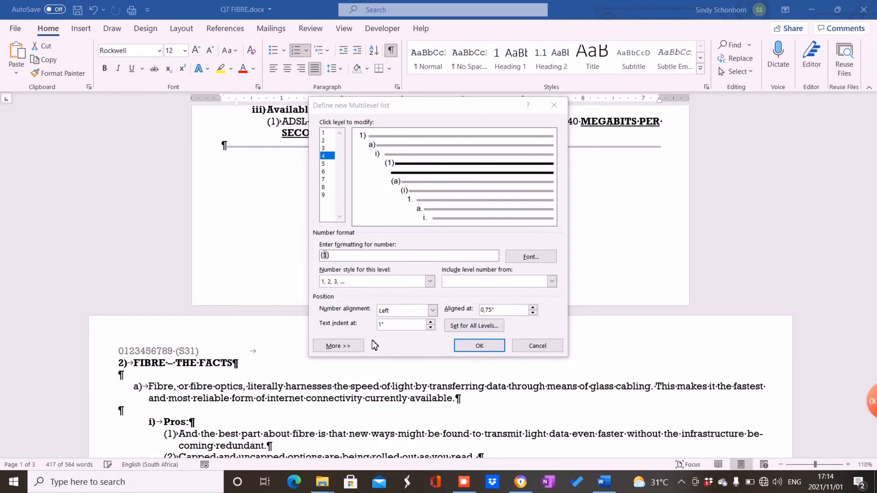
left_click(378, 325)
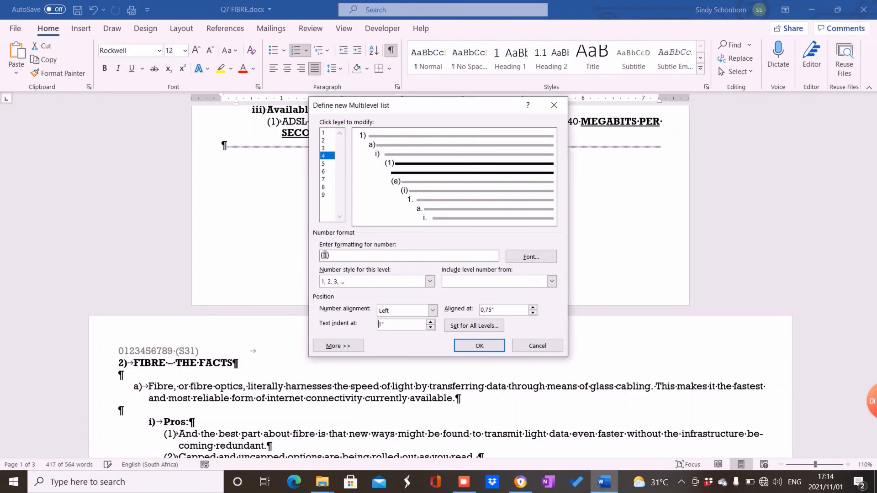
key("Right")
type(",06")
Recheck the position values of levels 1 and 4 and apply the multilevel list definition to the selected text
left_click(326, 133)
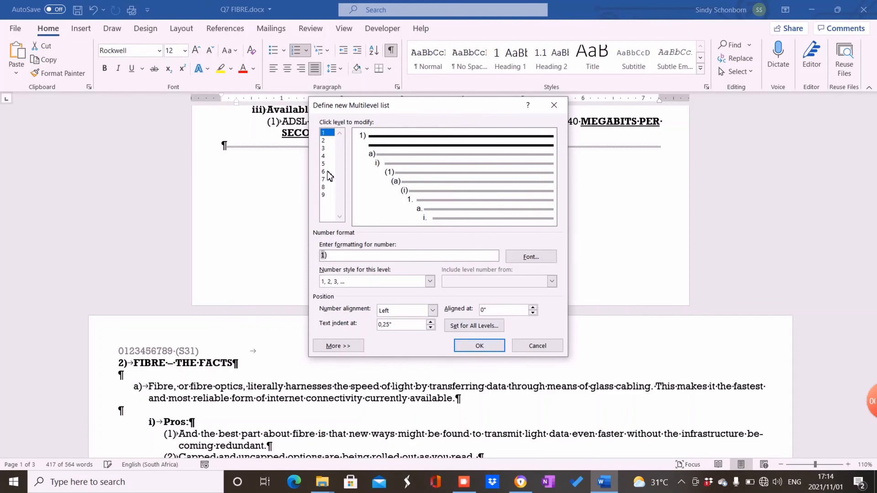
left_click(327, 156)
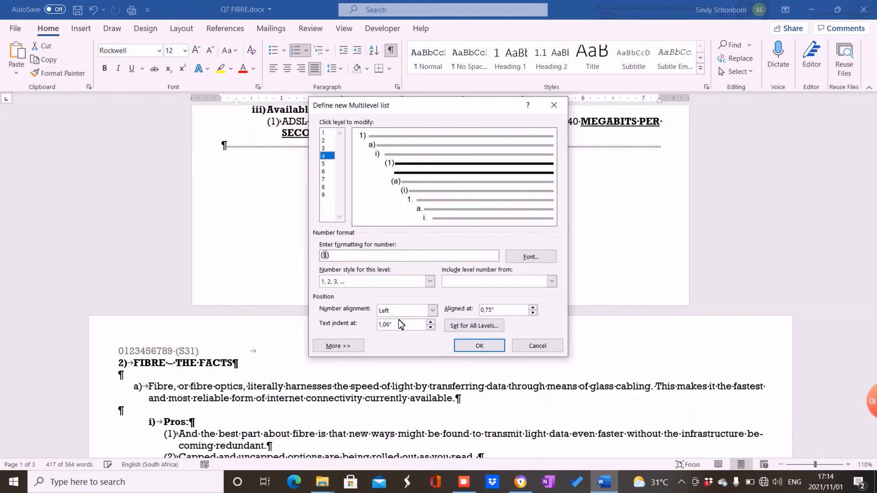
left_click(327, 133)
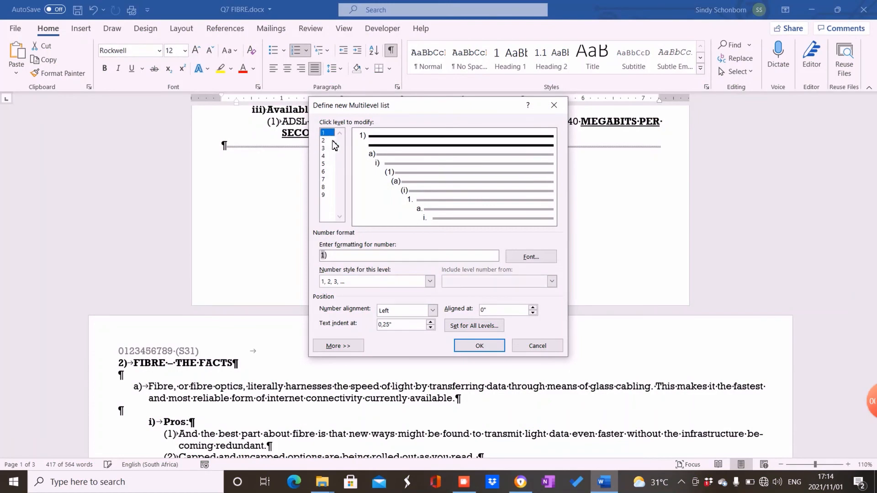
left_click(486, 348)
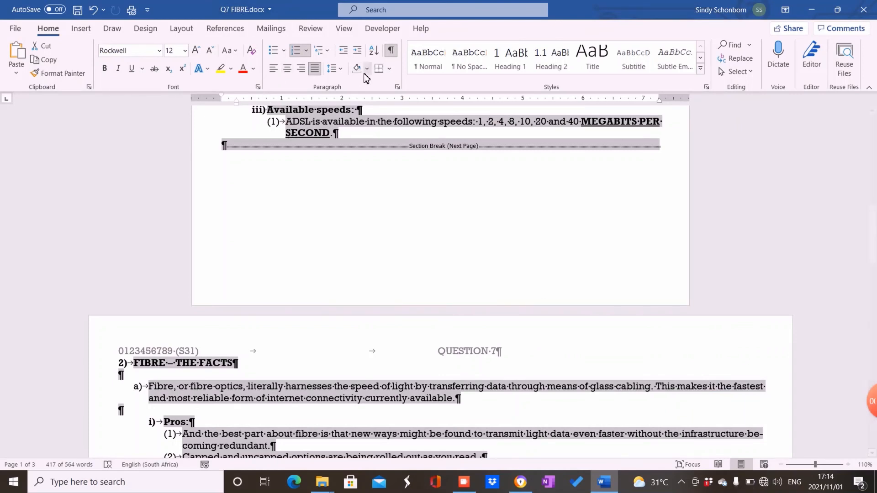
Reopen the multilevel list definition, view level 3's number alignment options without choosing another, and close the definition
left_click(327, 52)
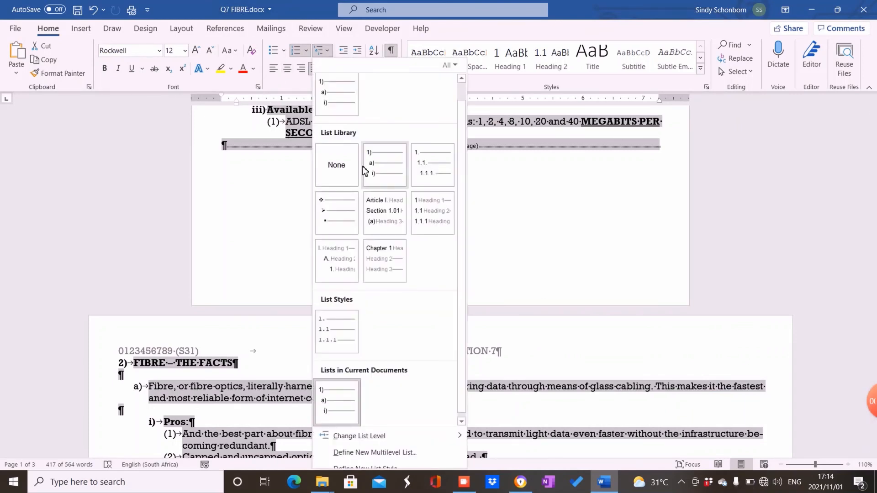
left_click(386, 452)
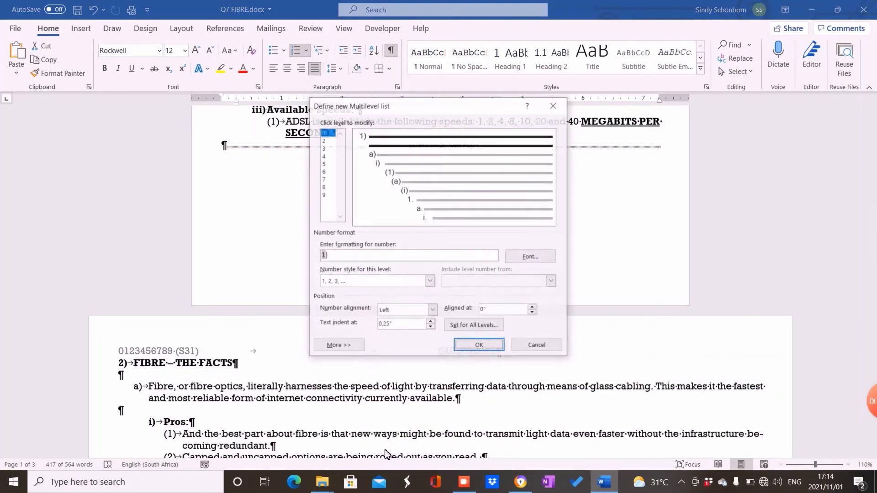
left_click(327, 148)
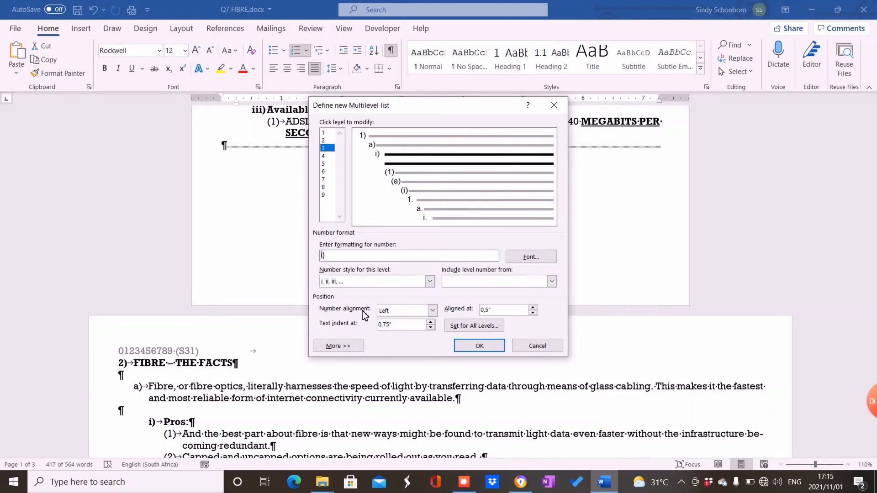
left_click(400, 313)
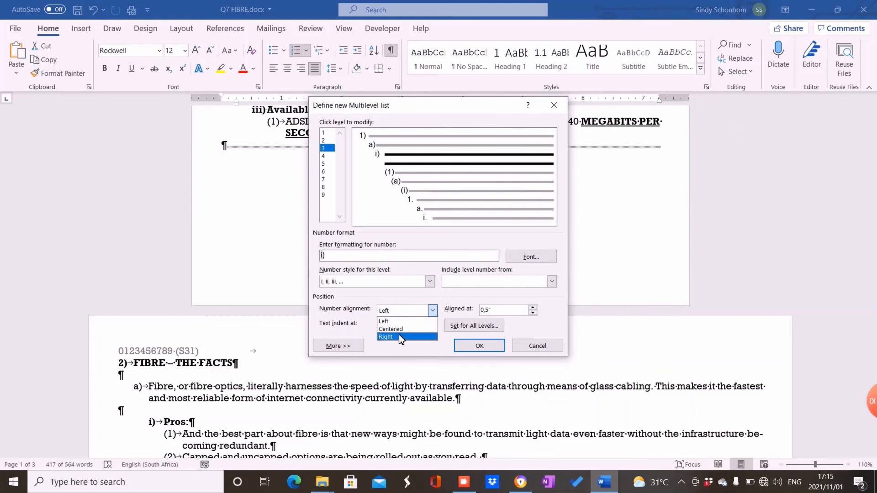
left_click(360, 316)
left_click(472, 348)
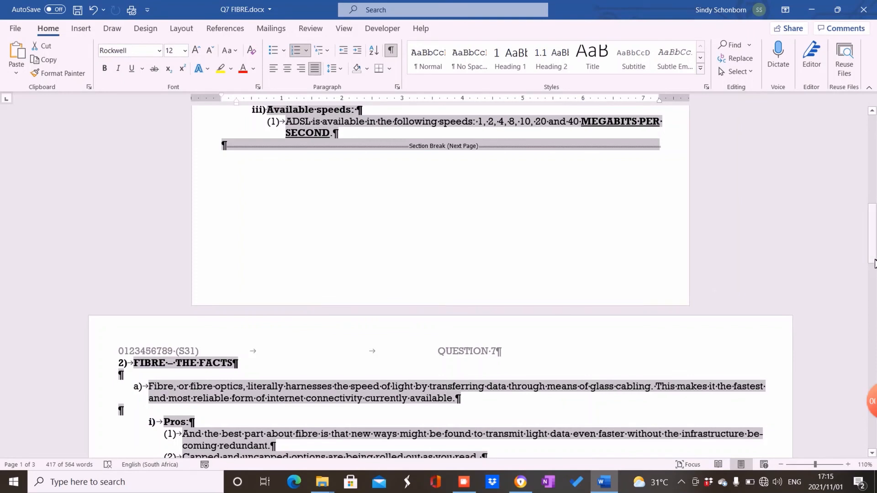
Review the available multilevel formats, list styles and current document lists, and view the level 1 definition without changing it
mouse_move(874, 263)
left_mouse_down()
mouse_move(866, 246)
mouse_move(870, 259)
left_mouse_up()
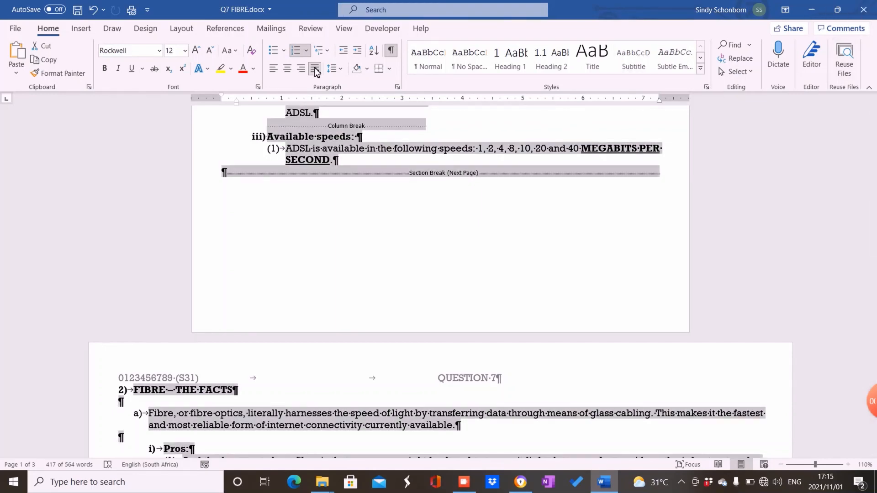
left_click(328, 51)
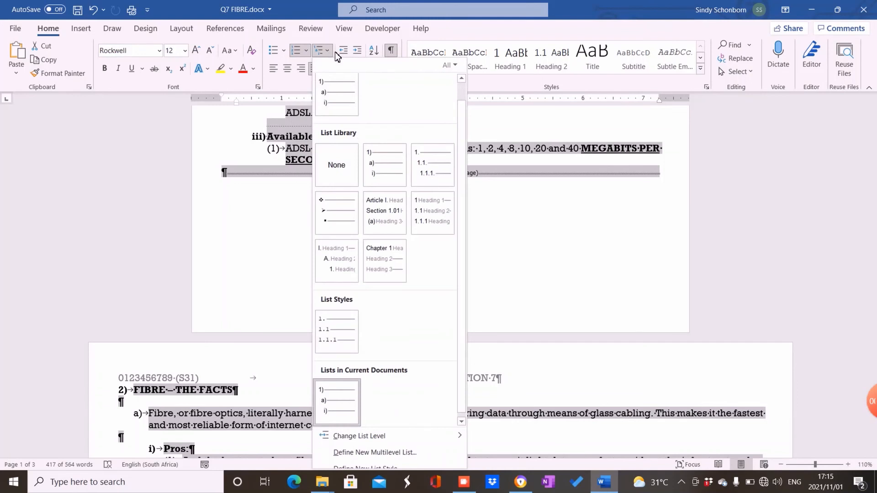
mouse_move(337, 333)
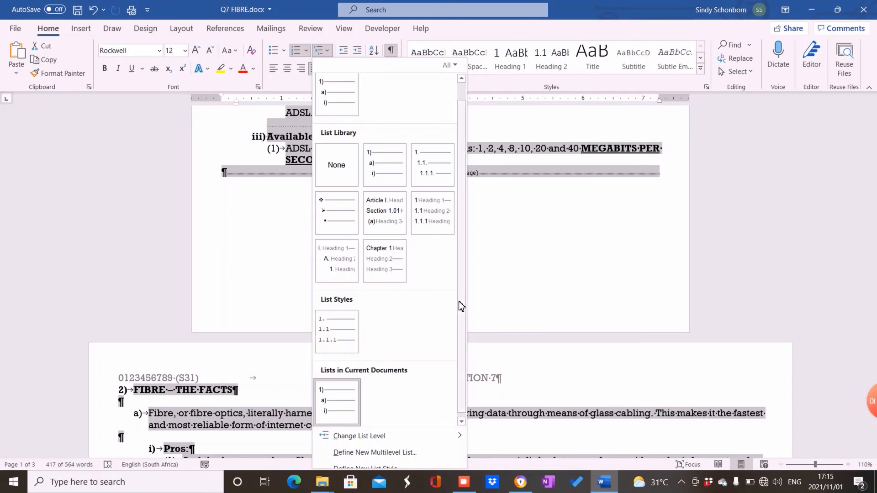
mouse_move(392, 158)
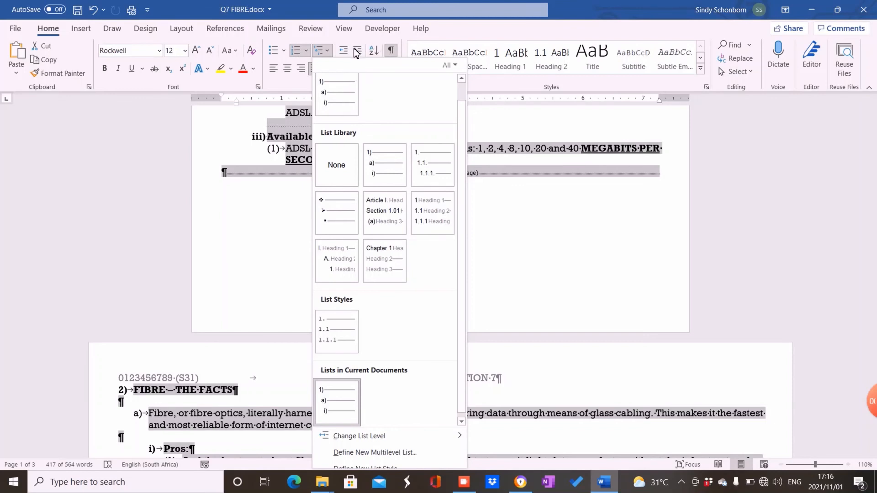
mouse_move(383, 183)
mouse_move(318, 317)
left_click(382, 453)
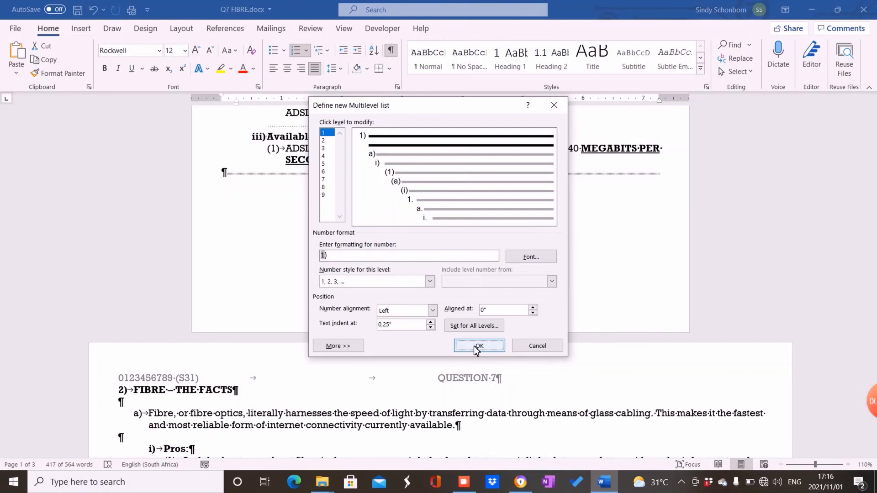
left_click(560, 347)
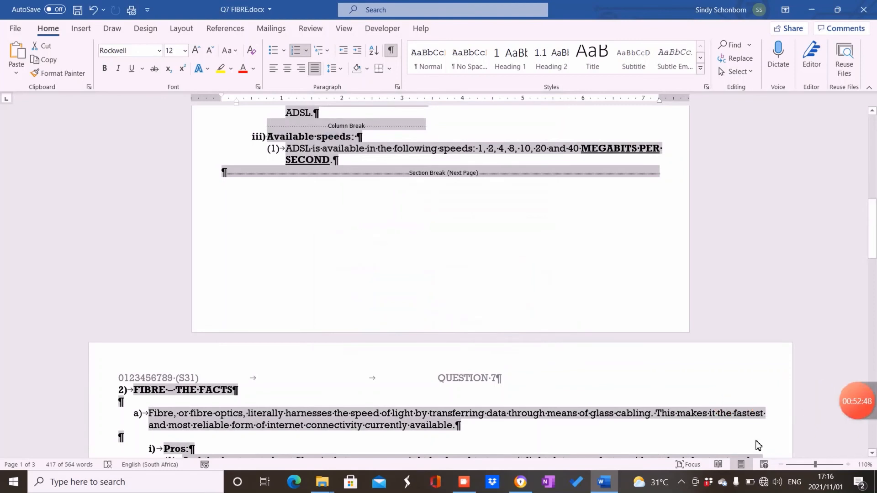